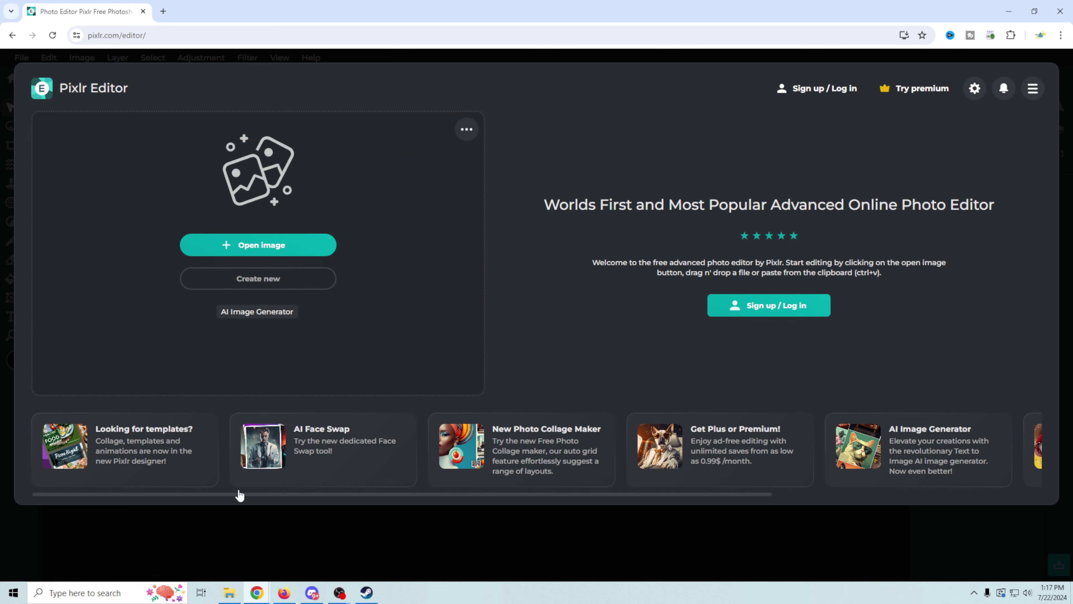
Open the game screenshot in Pixlr and draw a rectangle over its health and ammo display.
{"action": "left_click", "coordinate": [230, 593]}
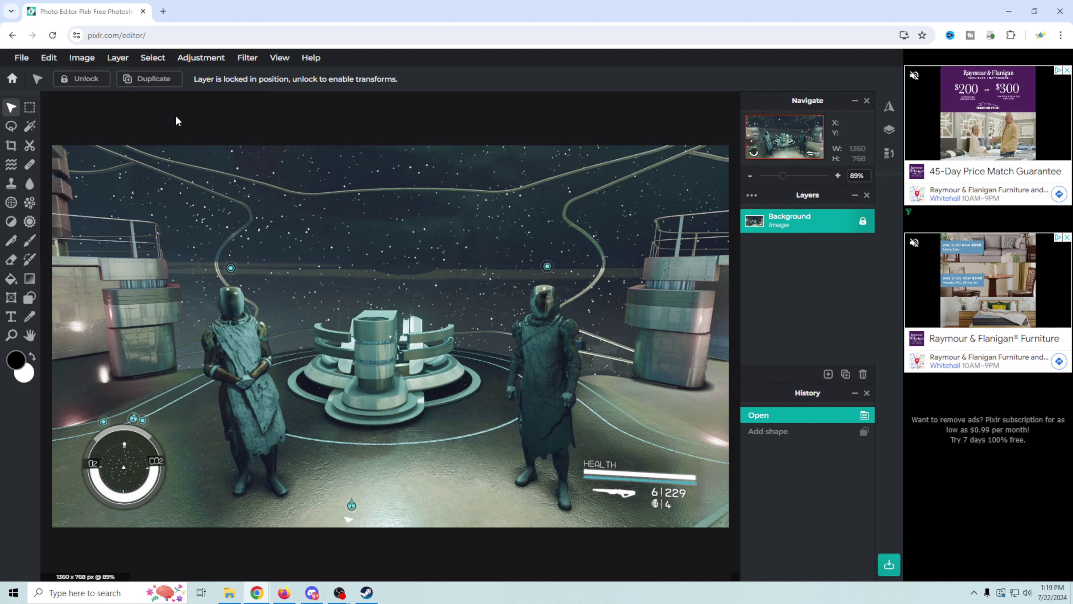
{"action": "left_click", "coordinate": [30, 299]}
{"action": "left_click_drag", "start_coordinate": [582, 458], "coordinate": [644, 506]}
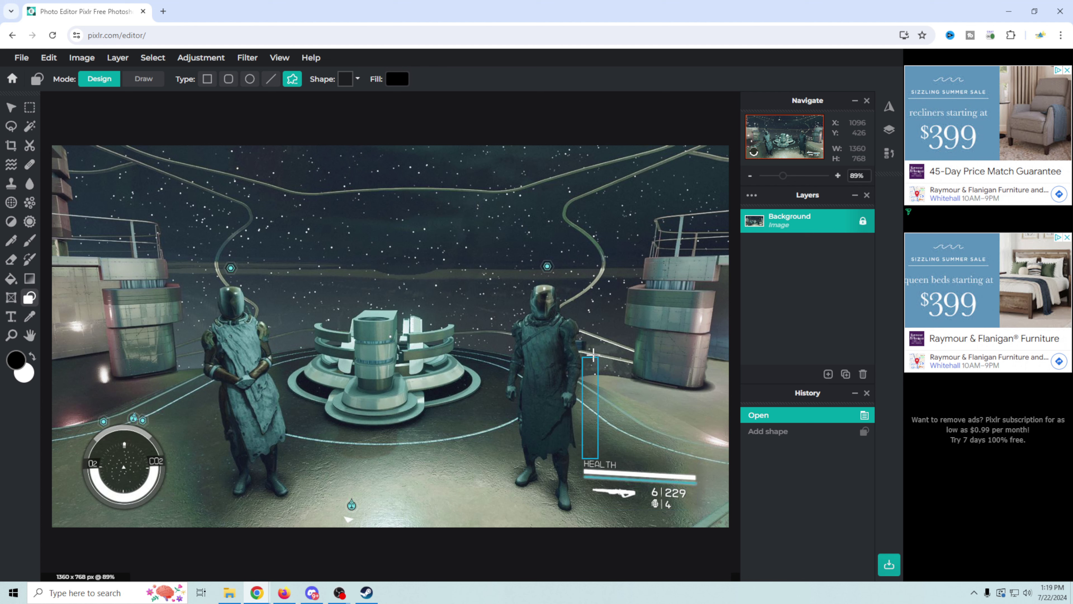
{"action": "left_click_drag", "start_coordinate": [453, 230], "coordinate": [699, 515]}
Fill the rectangle over the health display with white (#FFFFFF).
{"action": "left_click", "coordinate": [398, 78]}
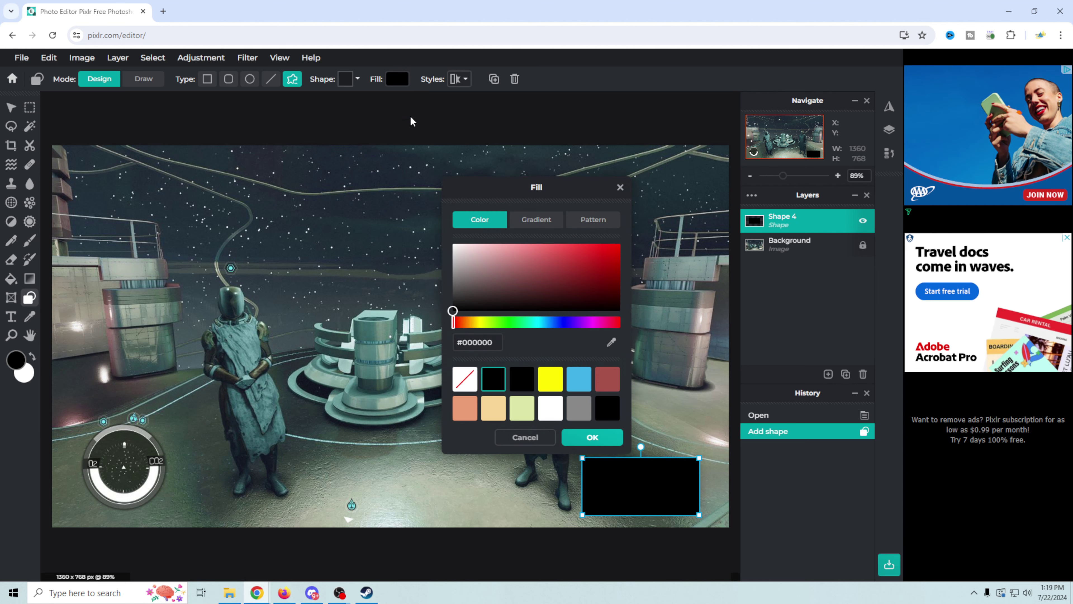
{"action": "left_click", "coordinate": [493, 378]}
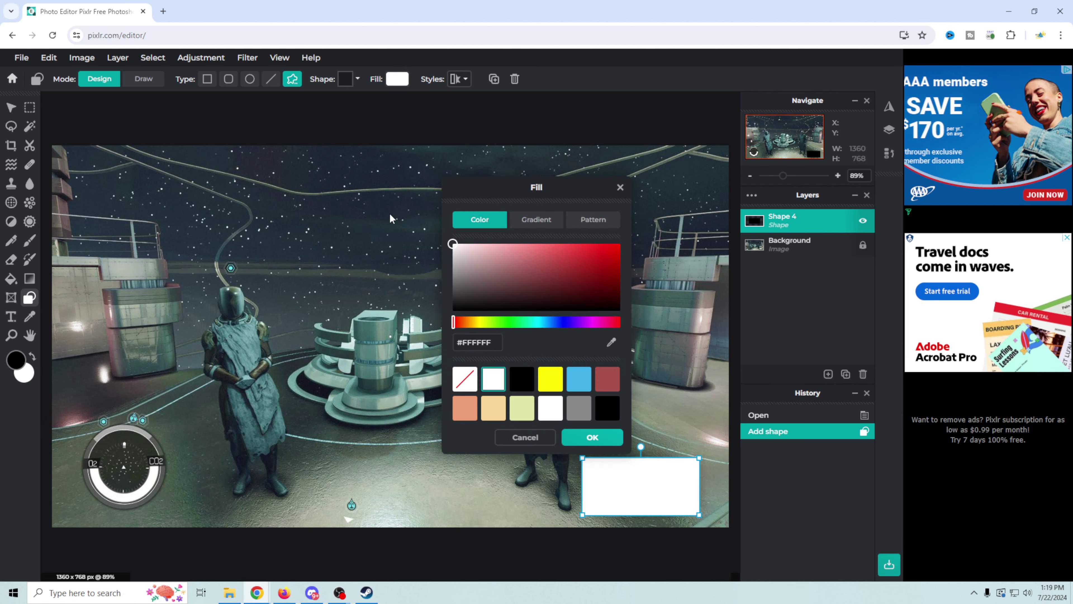
{"action": "left_click", "coordinate": [620, 187]}
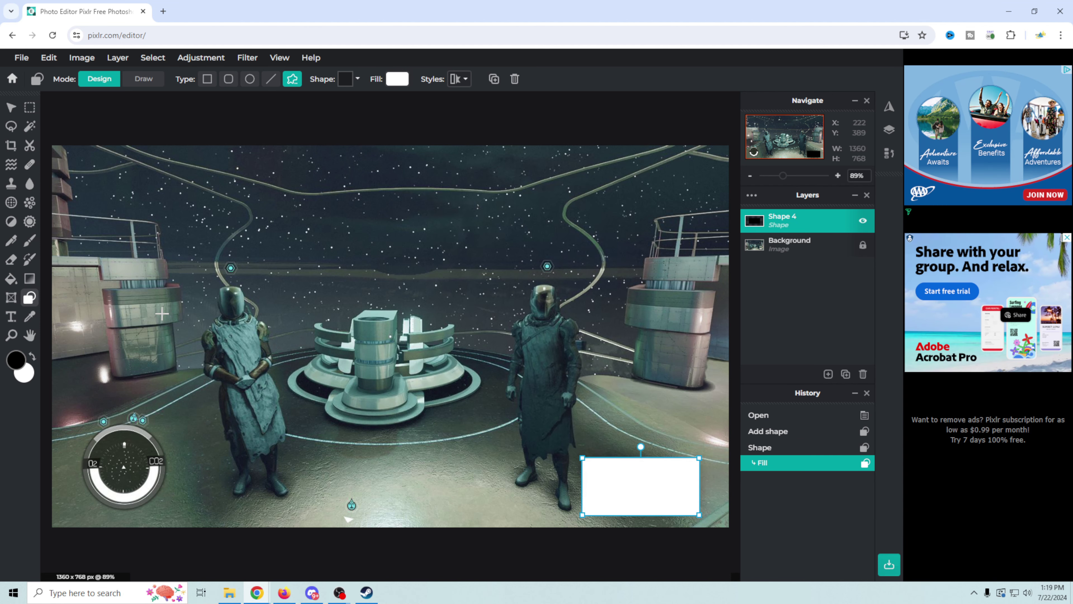
Draw a white circle large enough to cover the round compass gauge.
{"action": "left_click", "coordinate": [250, 79]}
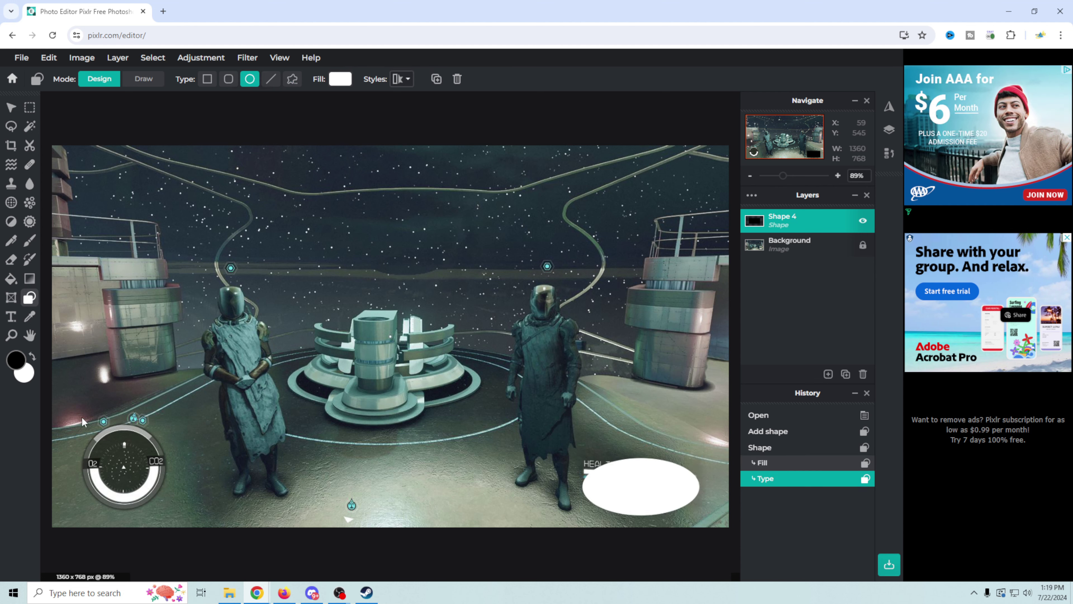
{"action": "left_click_drag", "start_coordinate": [82, 423], "coordinate": [107, 442]}
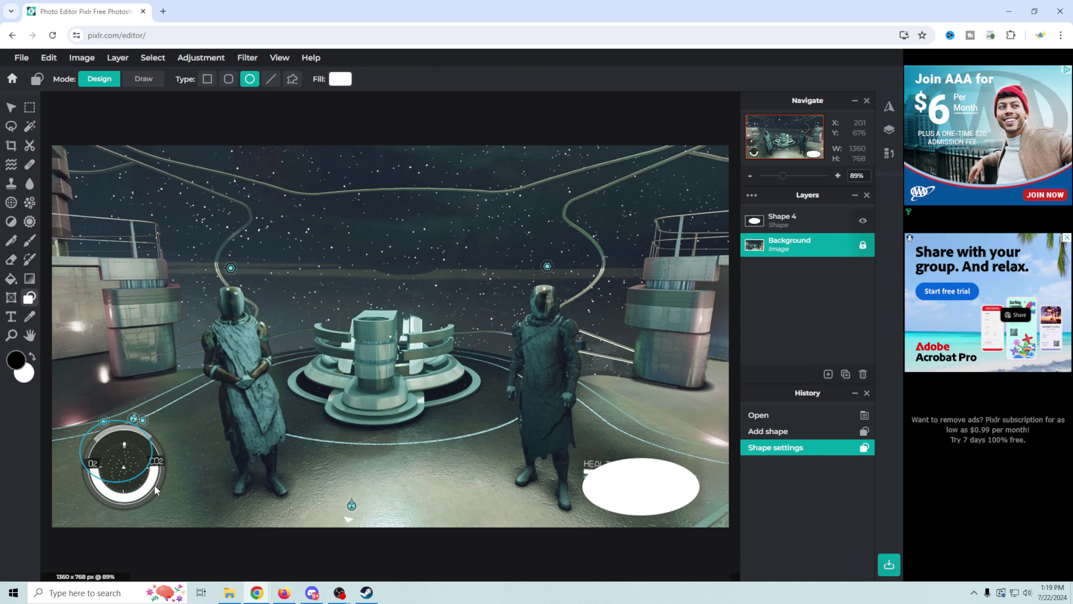
{"action": "mouse_move", "coordinate": [202, 525]}
{"action": "left_mouse_down"}
{"action": "mouse_move", "coordinate": [176, 526]}
{"action": "mouse_move", "coordinate": [194, 515]}
{"action": "left_mouse_up"}
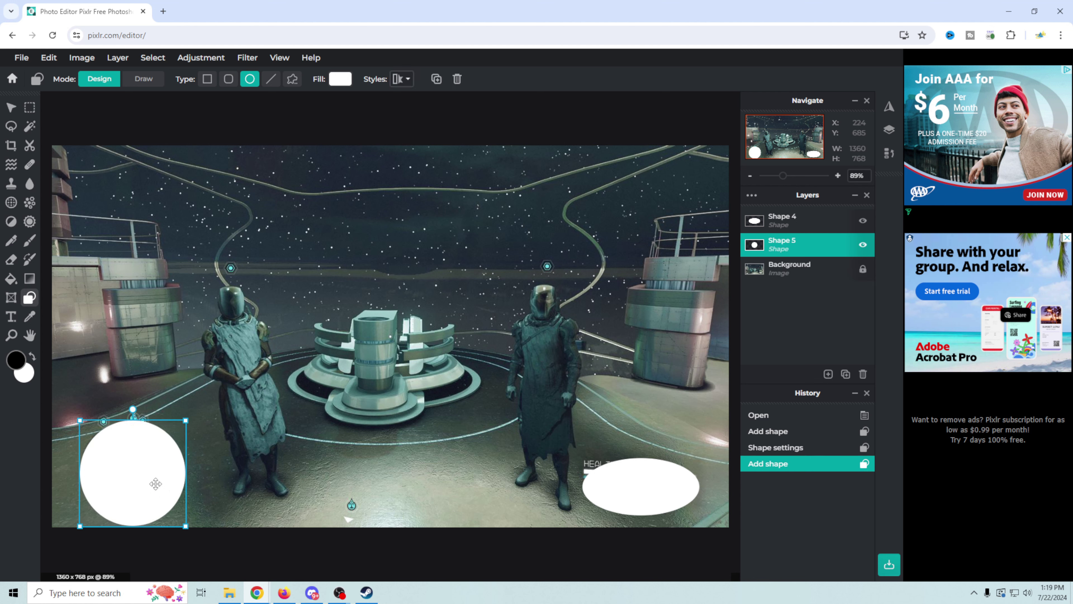
Position the circle over the compass gauge, toggling its layer visibility to check the alignment.
{"action": "left_click_drag", "start_coordinate": [145, 481], "coordinate": [139, 467]}
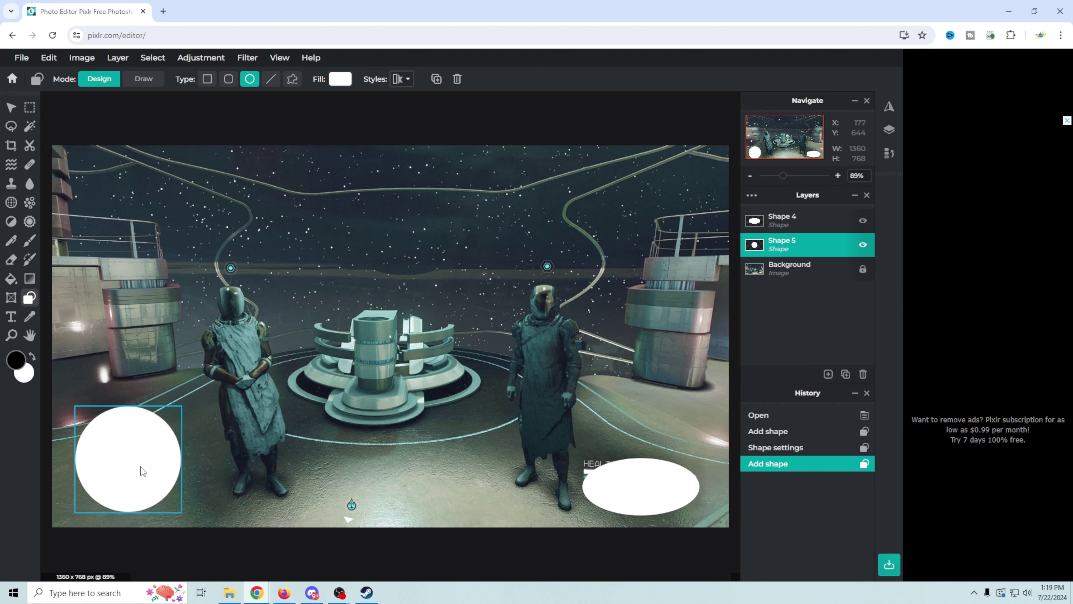
{"action": "key", "text": "shift+Left"}
{"action": "key", "text": "shift+Left"}
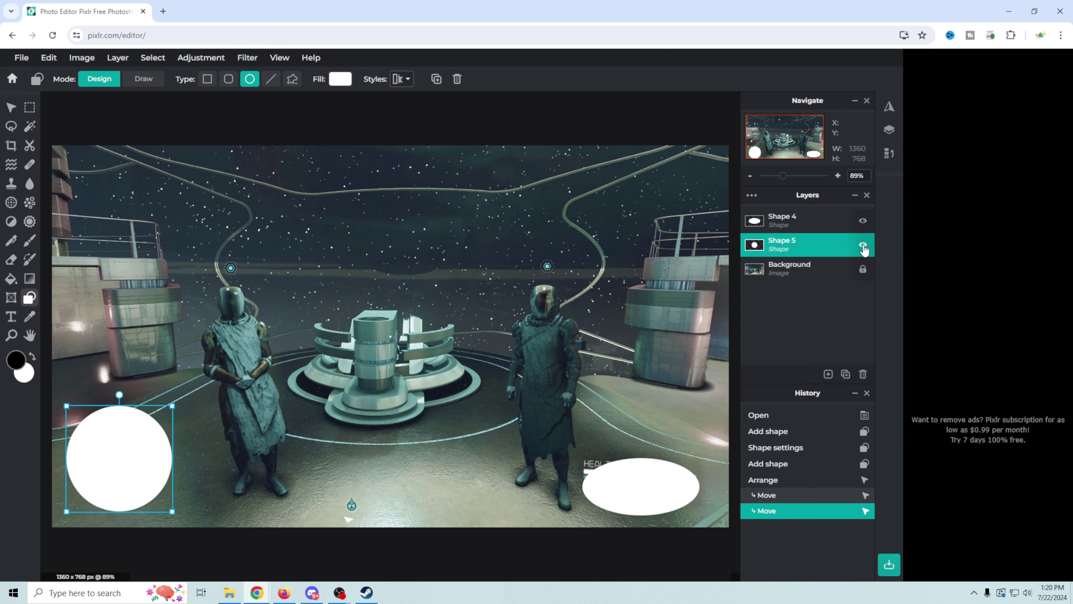
{"action": "left_click", "coordinate": [864, 246]}
{"action": "left_click", "coordinate": [863, 246]}
{"action": "left_click", "coordinate": [863, 246]}
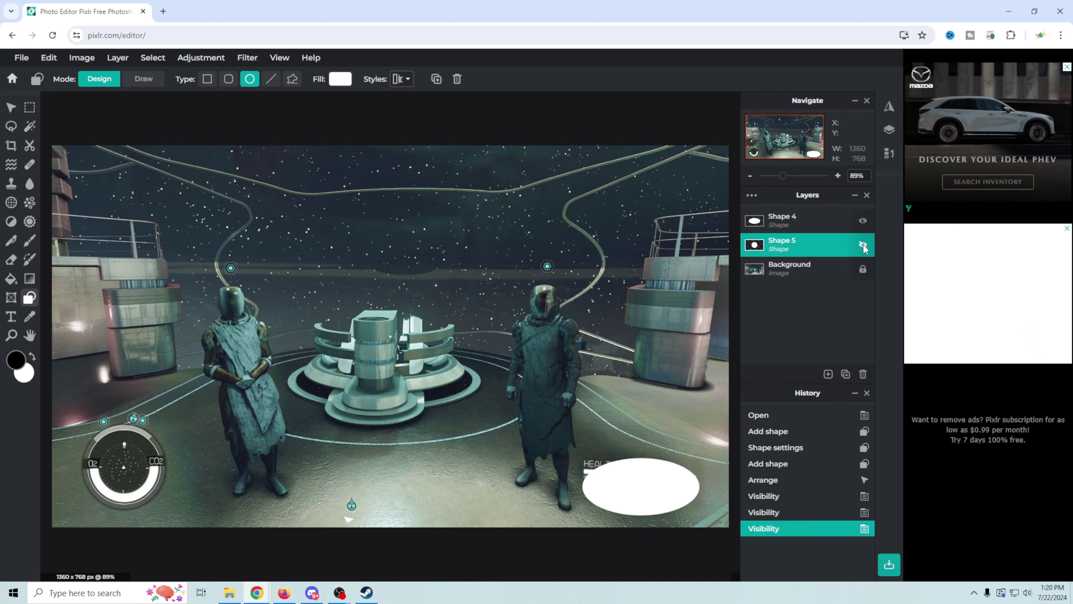
{"action": "left_click", "coordinate": [864, 246]}
{"action": "left_click_drag", "start_coordinate": [136, 464], "coordinate": [139, 467]}
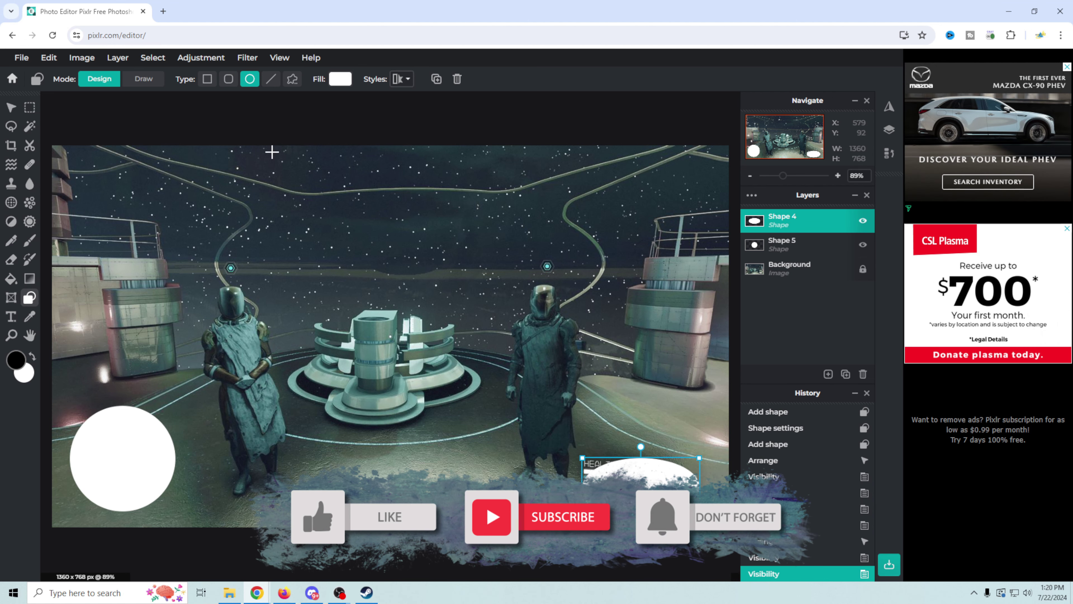
Turn the ellipse over the health display back into a rectangle and move it slightly upward.
{"action": "left_click", "coordinate": [207, 79]}
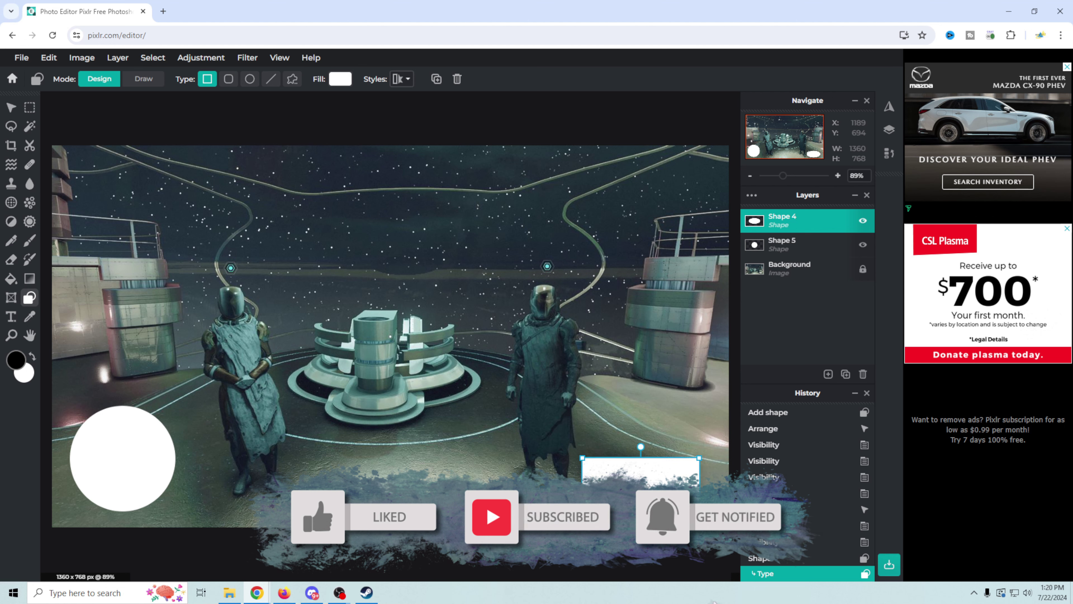
{"action": "mouse_move", "coordinate": [636, 487]}
{"action": "left_mouse_down"}
{"action": "mouse_move", "coordinate": [570, 483]}
{"action": "mouse_move", "coordinate": [635, 482]}
{"action": "left_mouse_up"}
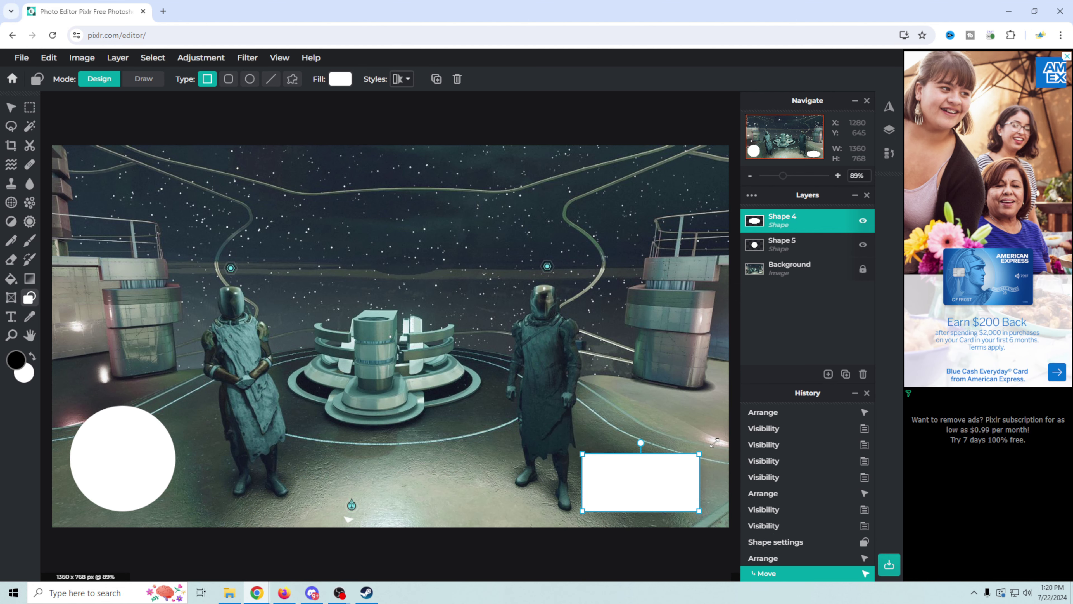
Unlock and hide the Background layer, and export the image as a PNG named "mask".
{"action": "left_click", "coordinate": [863, 270]}
{"action": "left_click", "coordinate": [863, 269]}
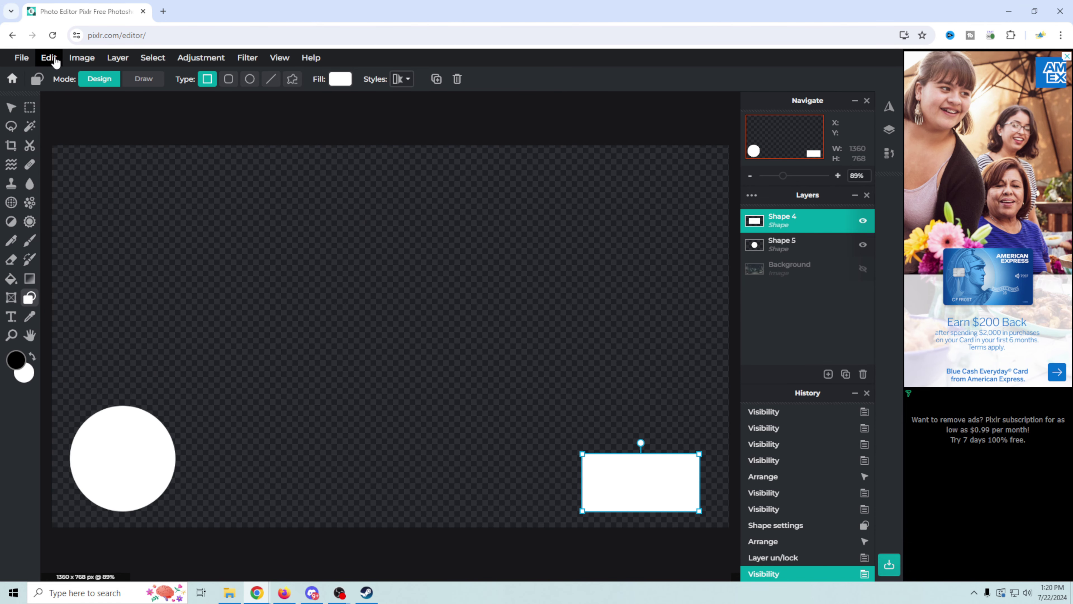
{"action": "left_click", "coordinate": [22, 58]}
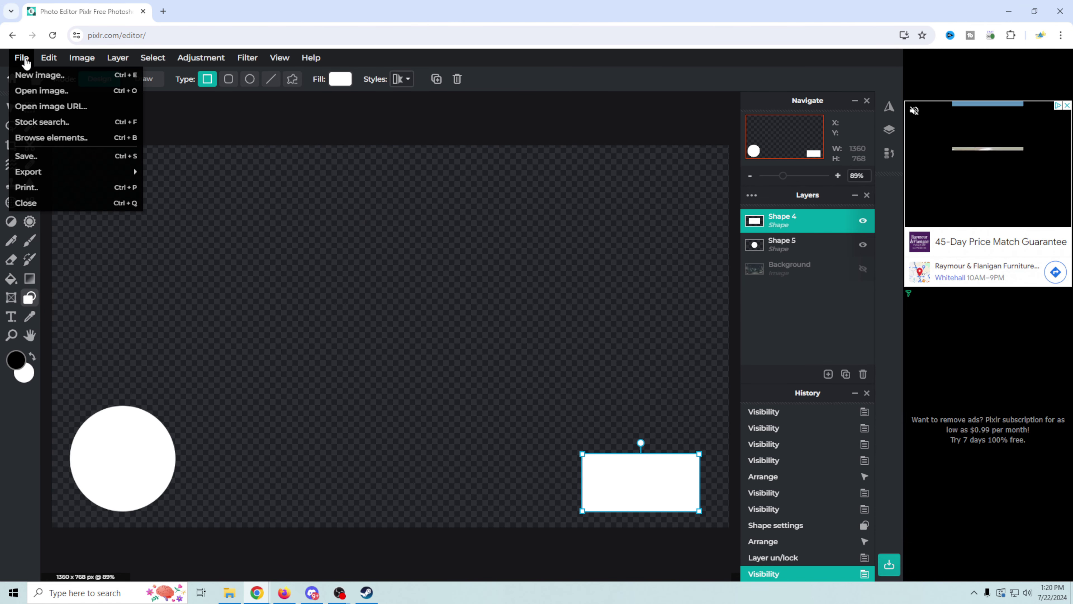
{"action": "mouse_move", "coordinate": [17, 175]}
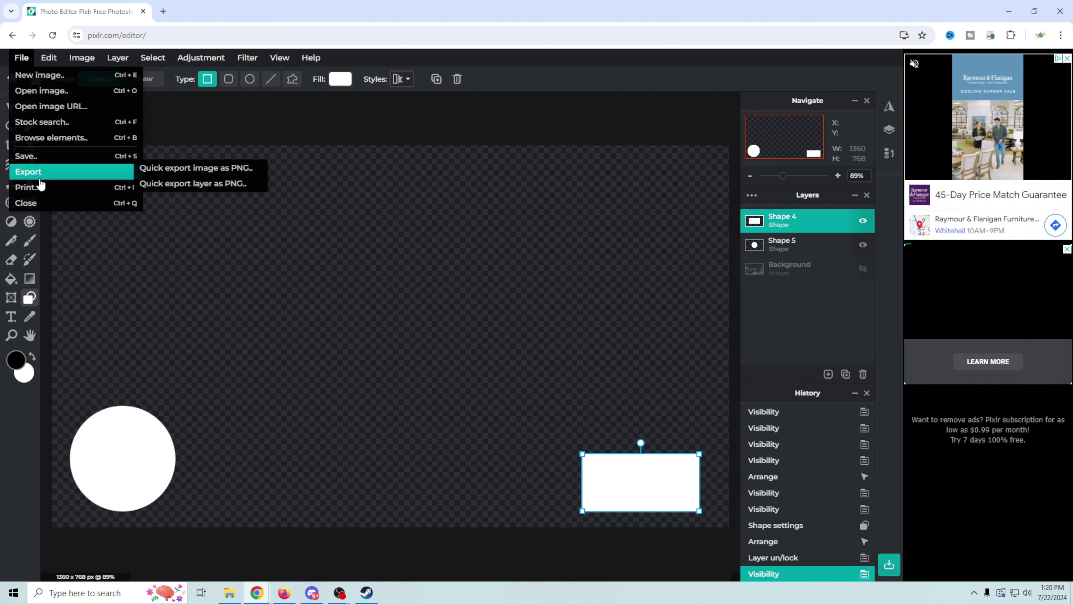
{"action": "left_click", "coordinate": [180, 169]}
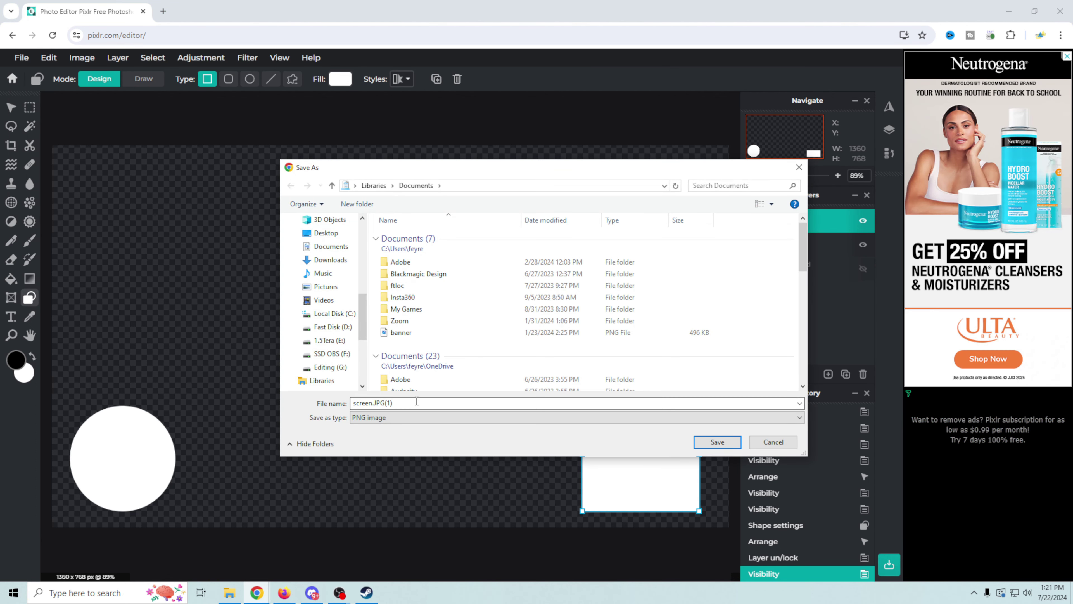
{"action": "type", "text": "m"}
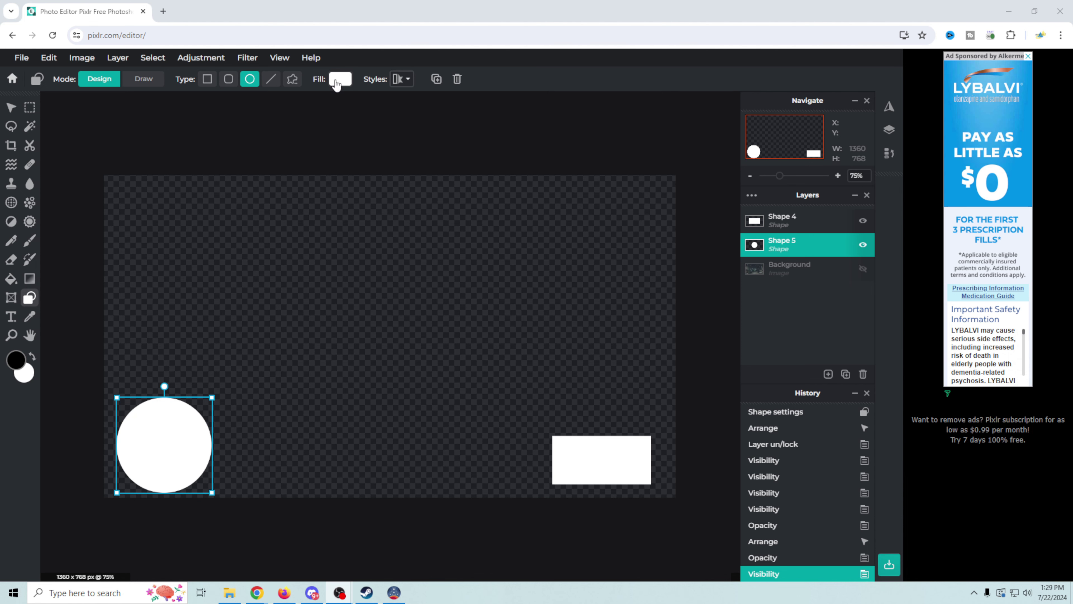
Change the circle's fill to red (#FF0000).
{"action": "left_click", "coordinate": [336, 81]}
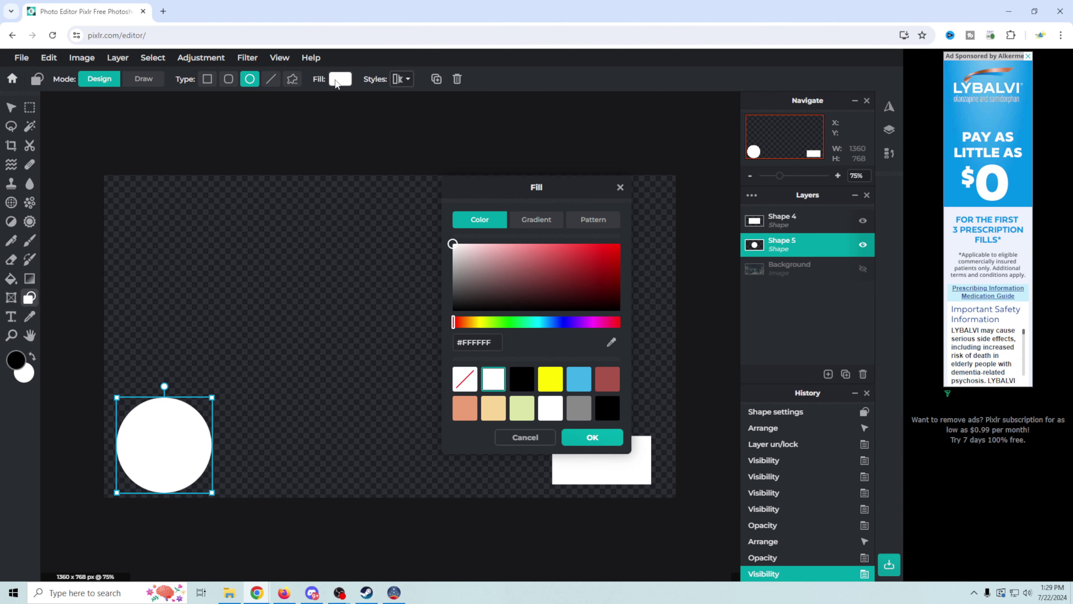
{"action": "left_click_drag", "start_coordinate": [527, 266], "coordinate": [717, 238]}
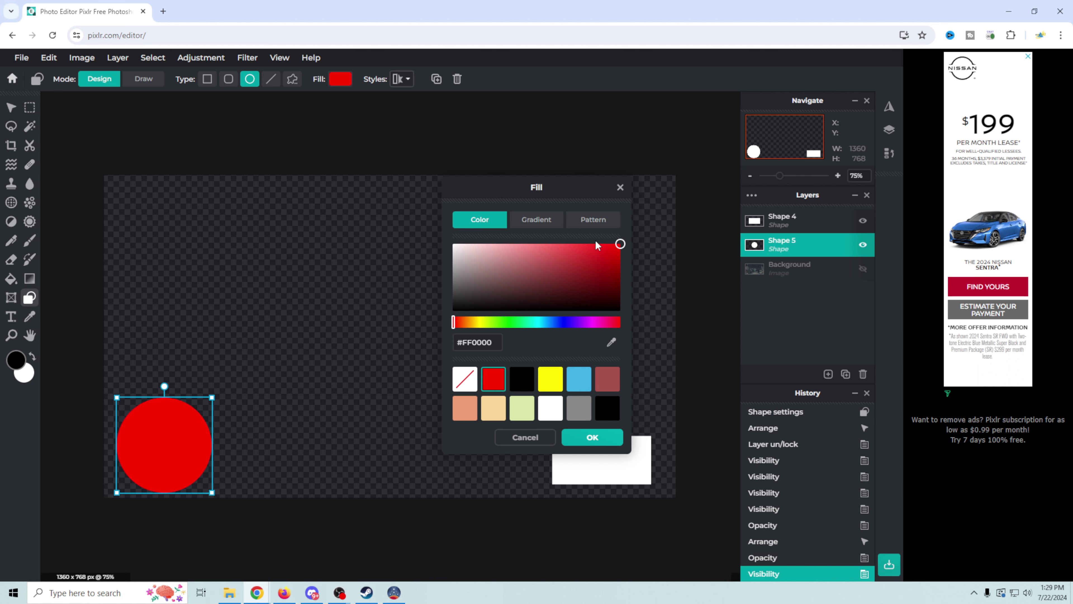
{"action": "left_click", "coordinate": [591, 438]}
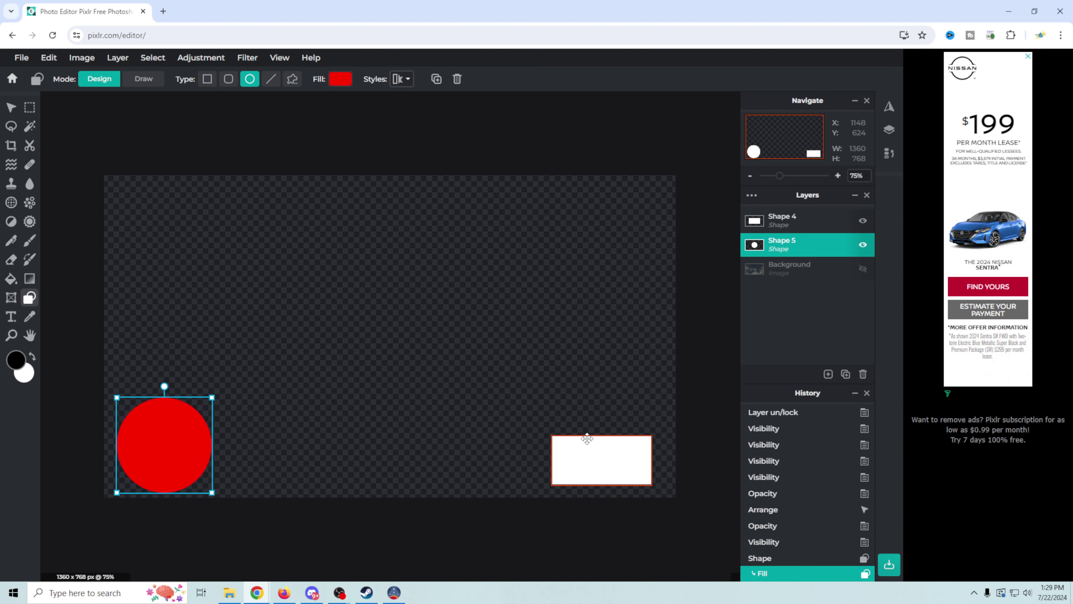
Change the white rectangle's fill to red (#FF0000).
{"action": "left_click", "coordinate": [589, 455]}
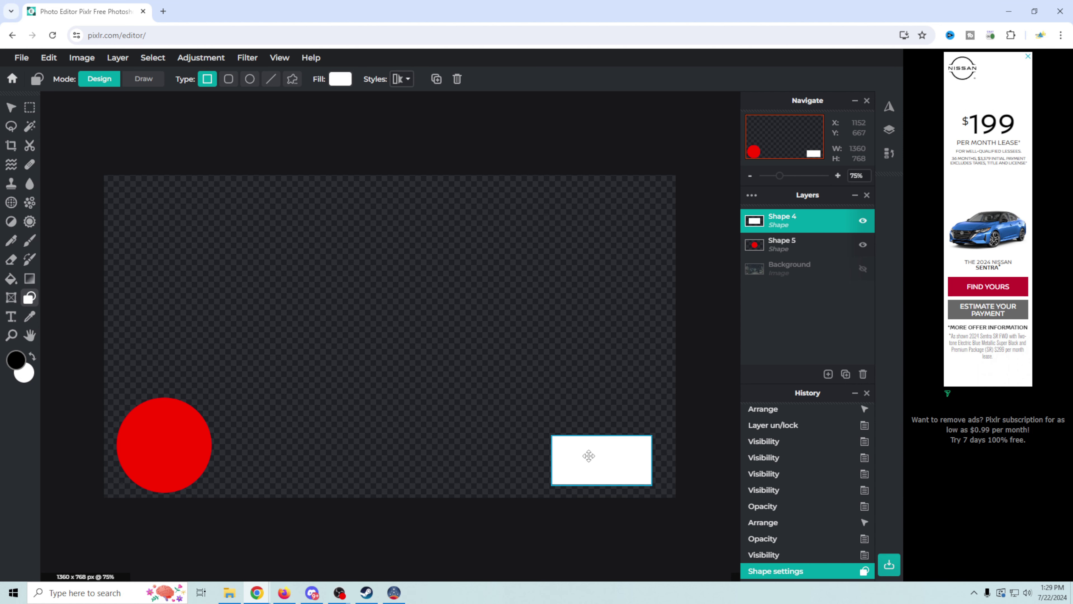
{"action": "left_click", "coordinate": [348, 83]}
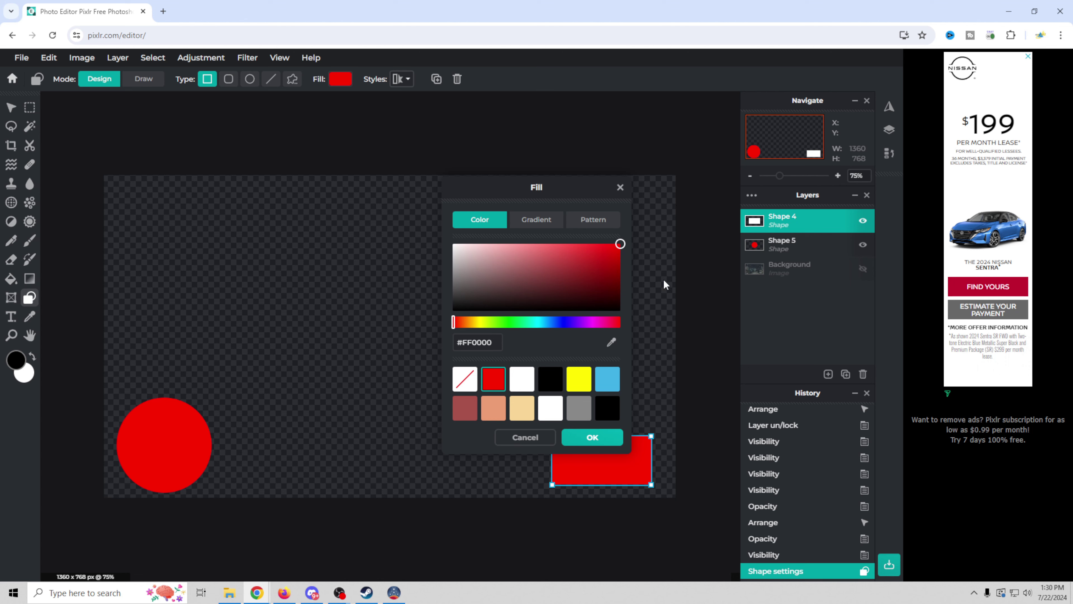
{"action": "left_click", "coordinate": [585, 438]}
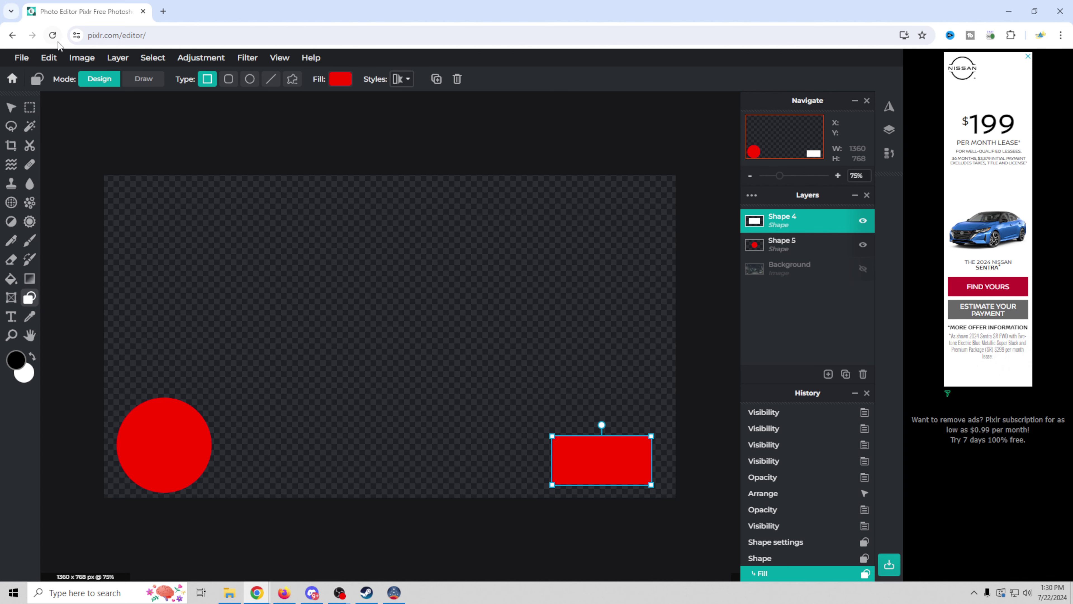
Export the red version of the image as a PNG named "Alternate Mask".
{"action": "left_click", "coordinate": [20, 60]}
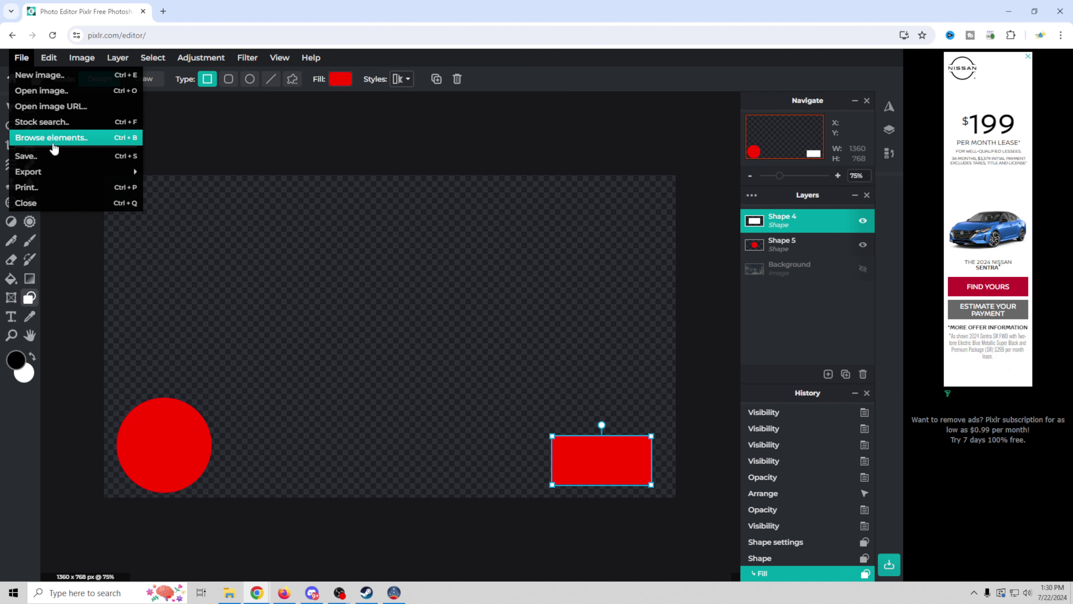
{"action": "mouse_move", "coordinate": [58, 179]}
{"action": "left_click", "coordinate": [188, 172]}
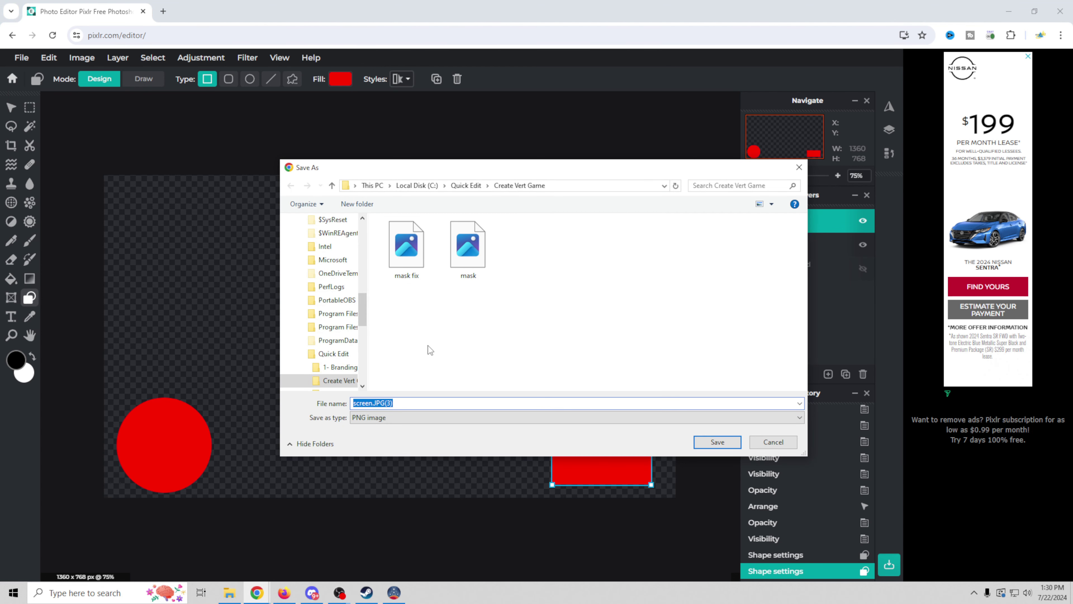
{"action": "type", "text": "Alternate Mask"}
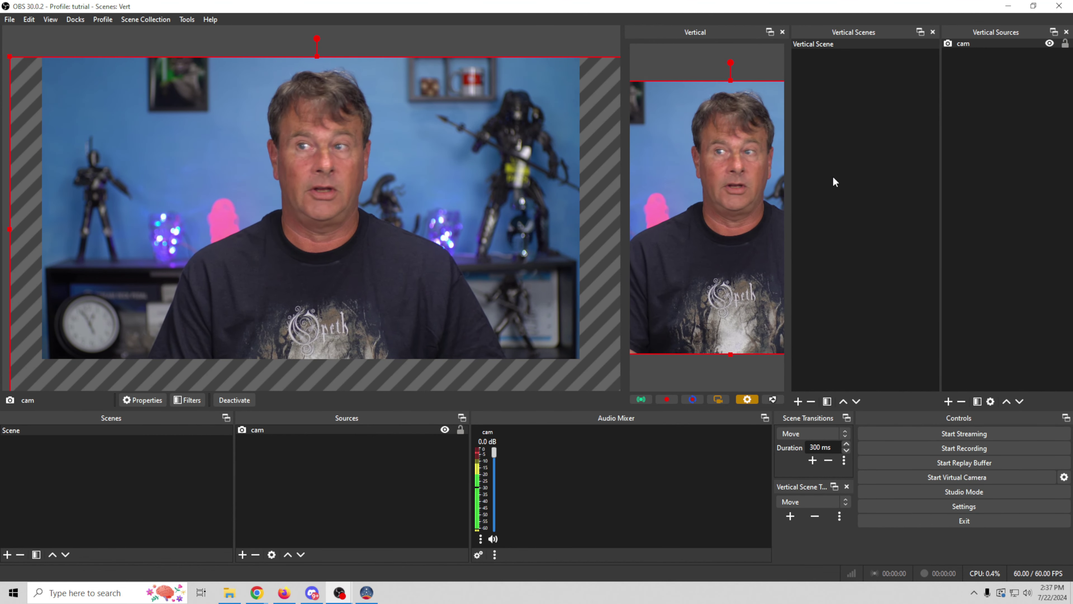
Switch to OBS and set both the main and the vertical scene transitions to Cut.
{"action": "left_click", "coordinate": [847, 178]}
{"action": "left_click", "coordinate": [1018, 146]}
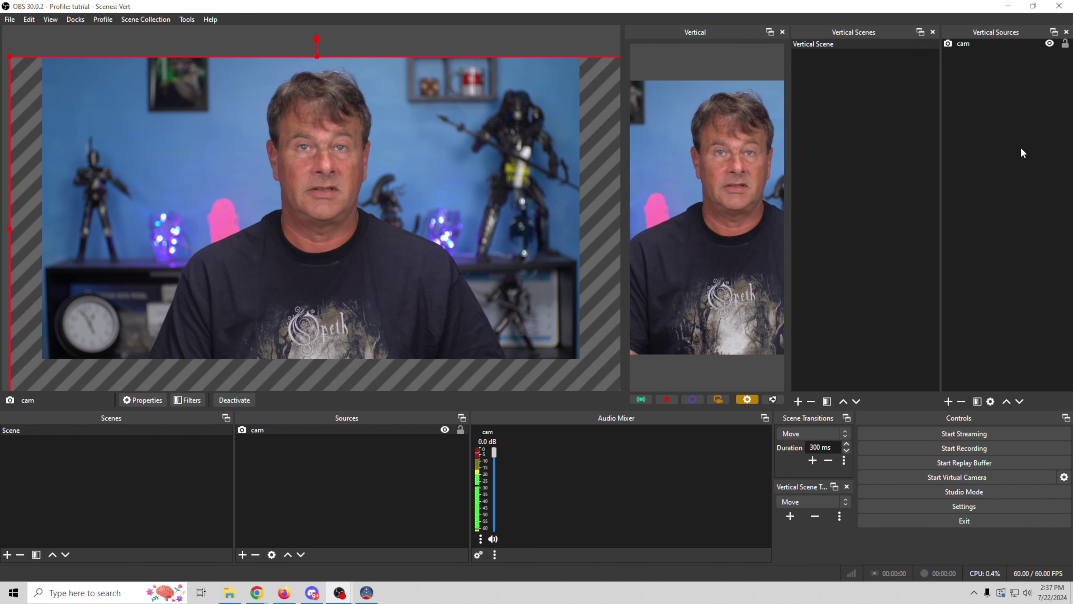
{"action": "scroll", "coordinate": [811, 434], "scroll_direction": "up", "scroll_amount": 2}
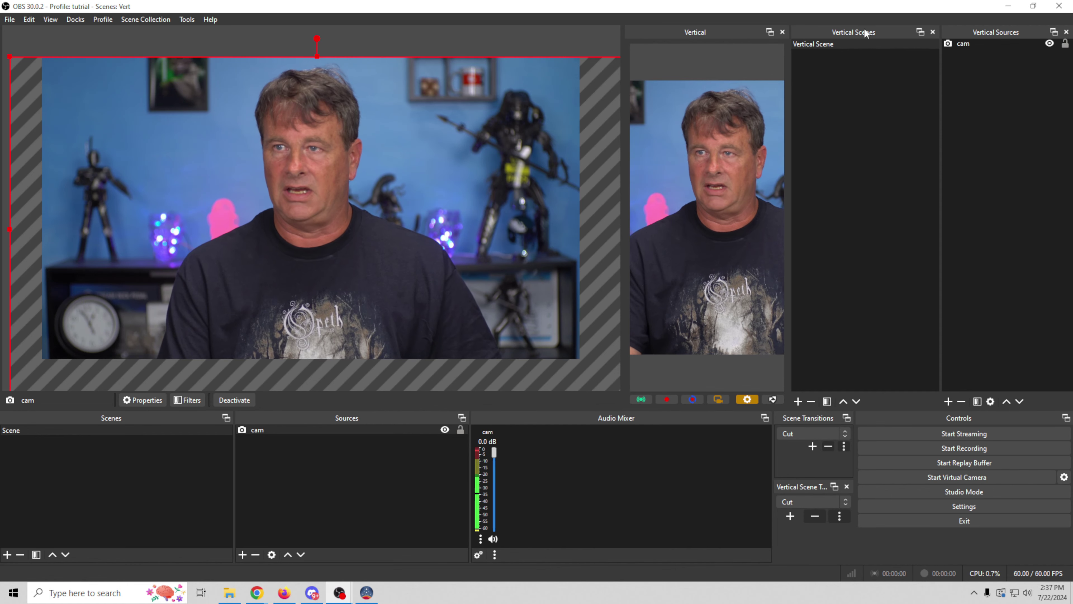
Check which main scene the existing vertical scene is linked to.
{"action": "right_click", "coordinate": [846, 47]}
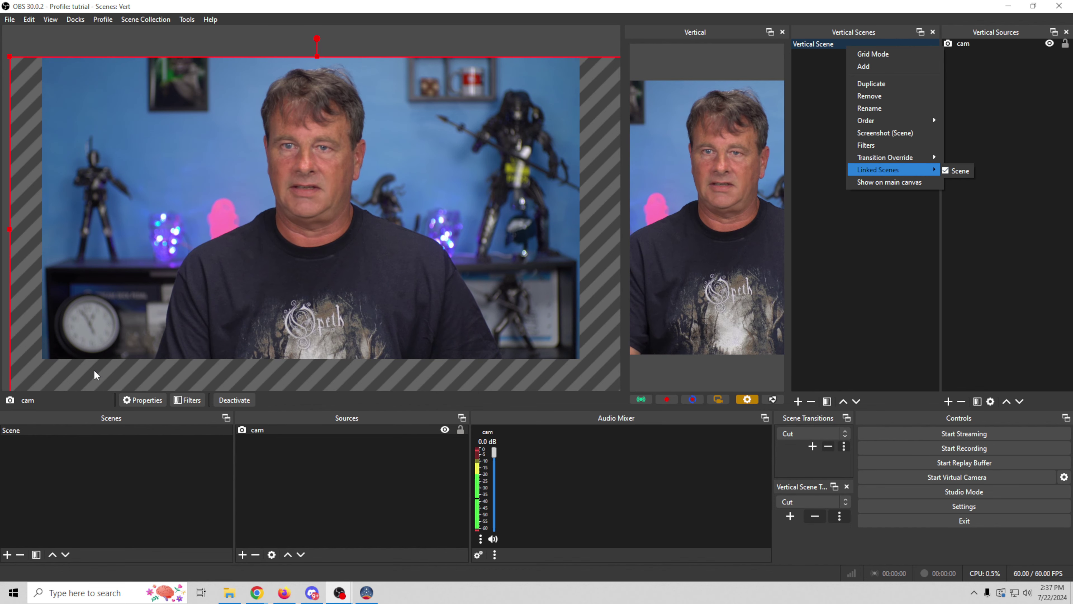
{"action": "left_click", "coordinate": [483, 248]}
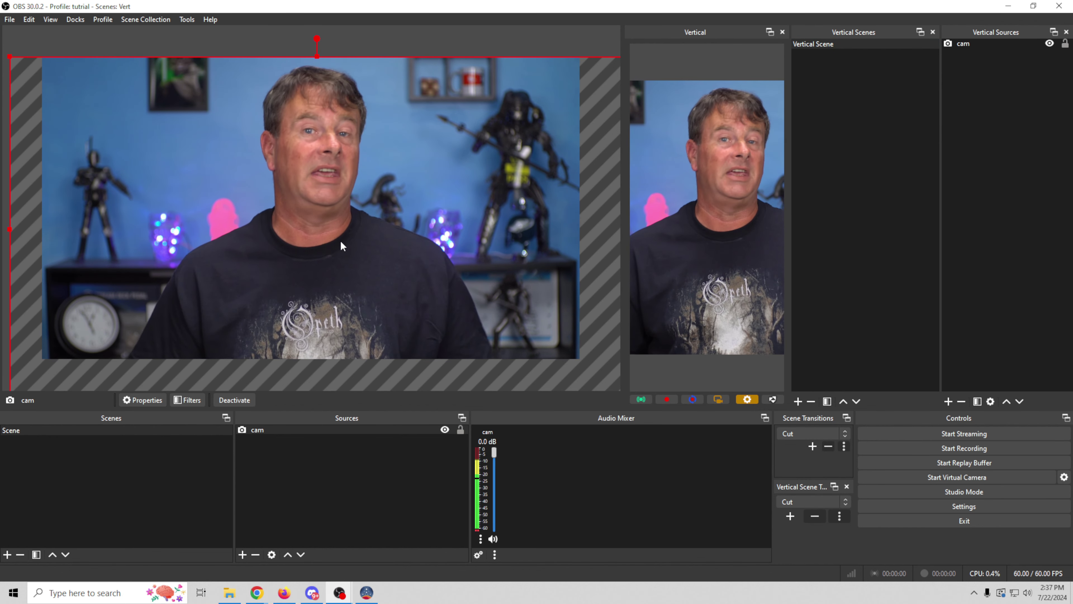
Add a new main scene named "game" and a vertical scene named "game vert".
{"action": "left_click", "coordinate": [8, 555]}
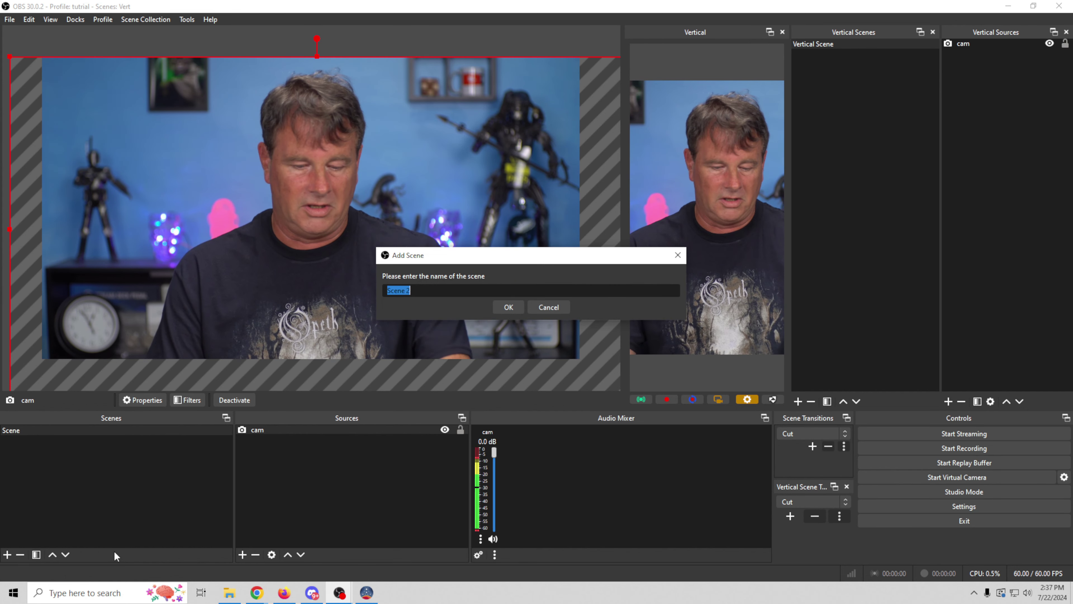
{"action": "type", "text": "game"}
{"action": "left_click", "coordinate": [509, 307]}
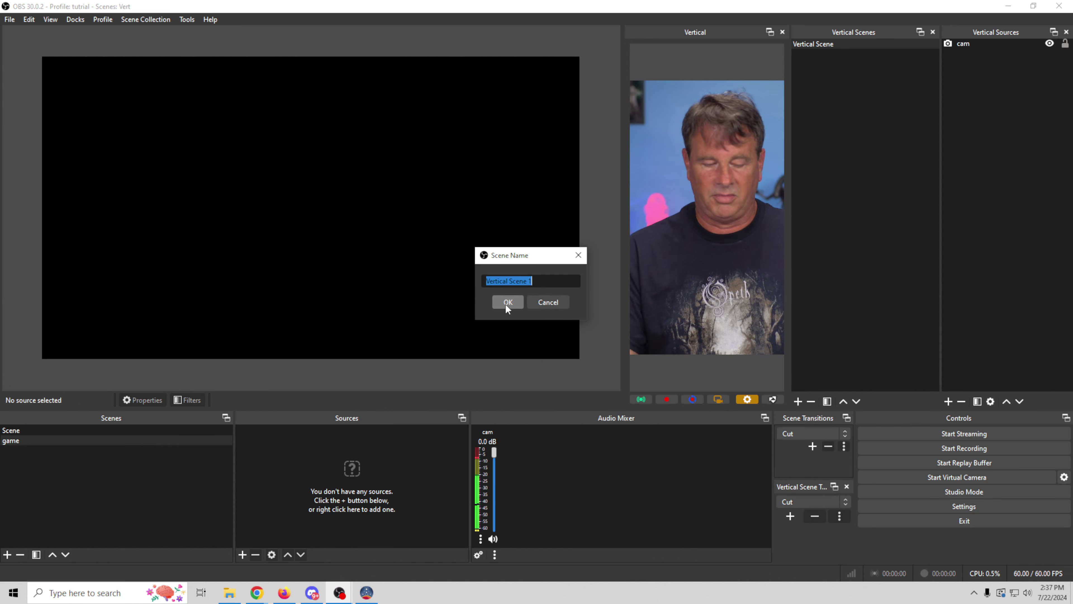
{"action": "type", "text": "game vert"}
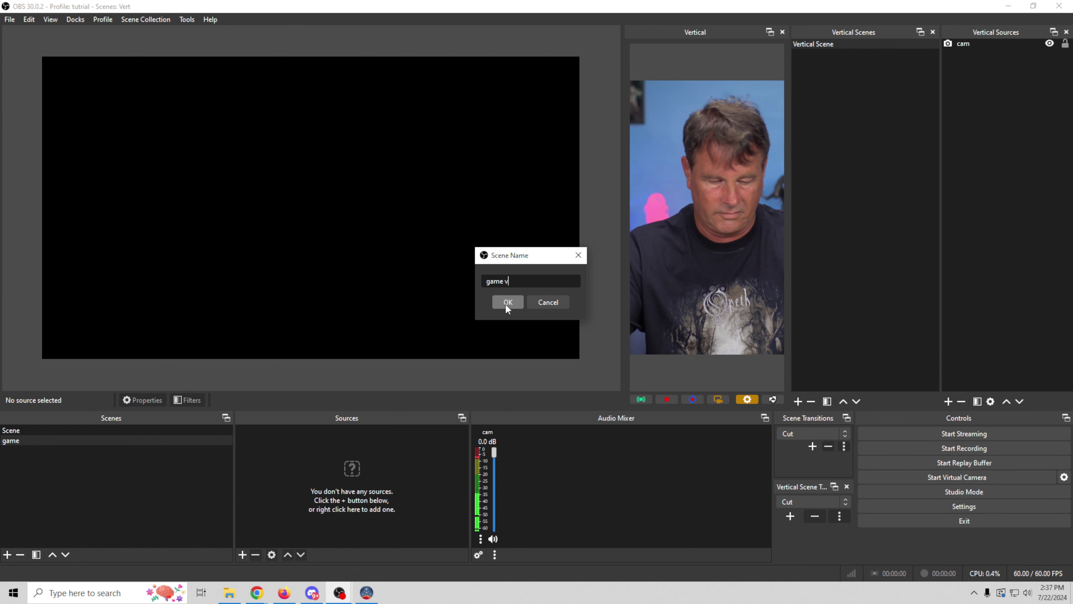
{"action": "left_click", "coordinate": [507, 302]}
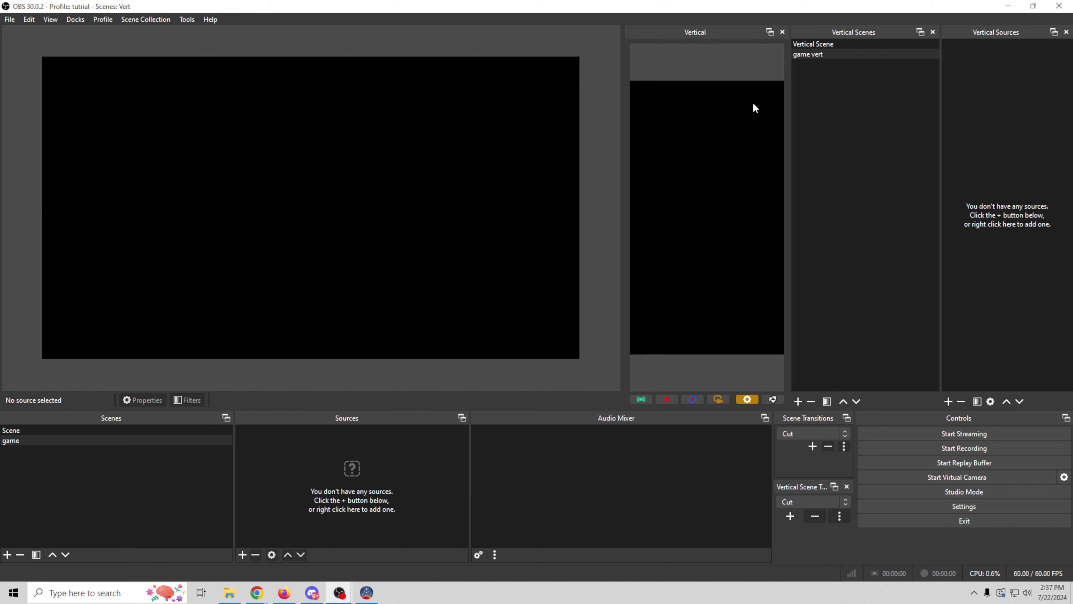
Add a Source Clone named "camera" to the game scene, cloning the cam source with its audio.
{"action": "left_click", "coordinate": [242, 554]}
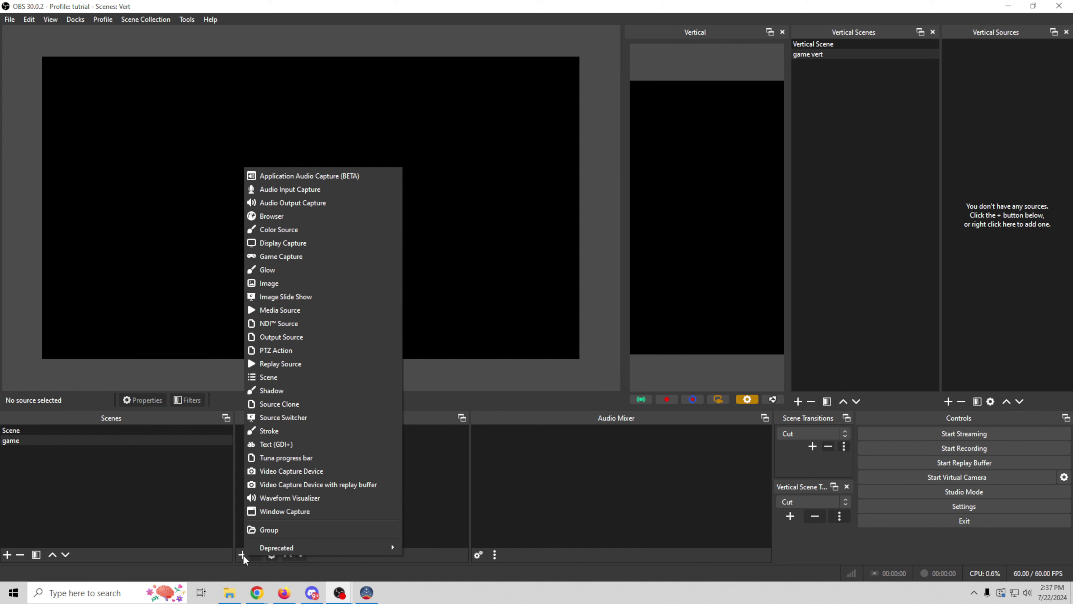
{"action": "left_click", "coordinate": [299, 400]}
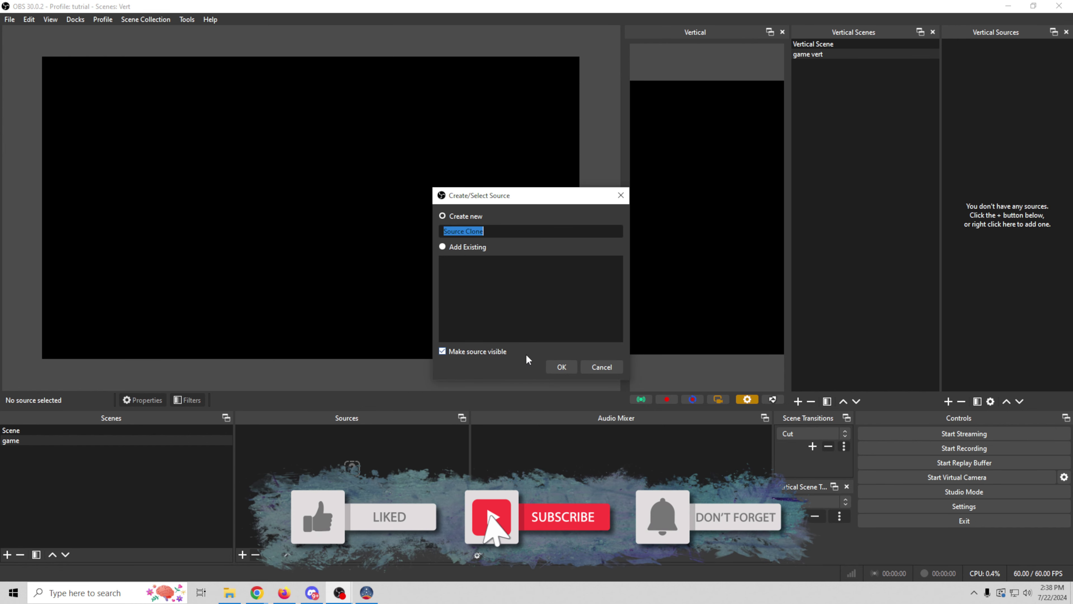
{"action": "type", "text": "camera"}
{"action": "left_click", "coordinate": [561, 367]}
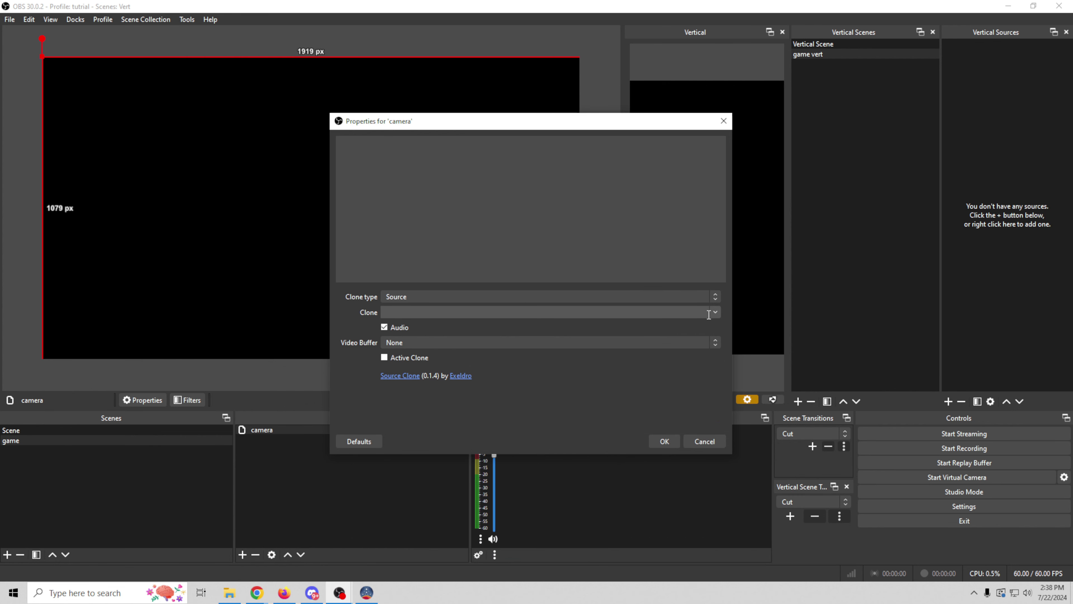
{"action": "left_click", "coordinate": [713, 312]}
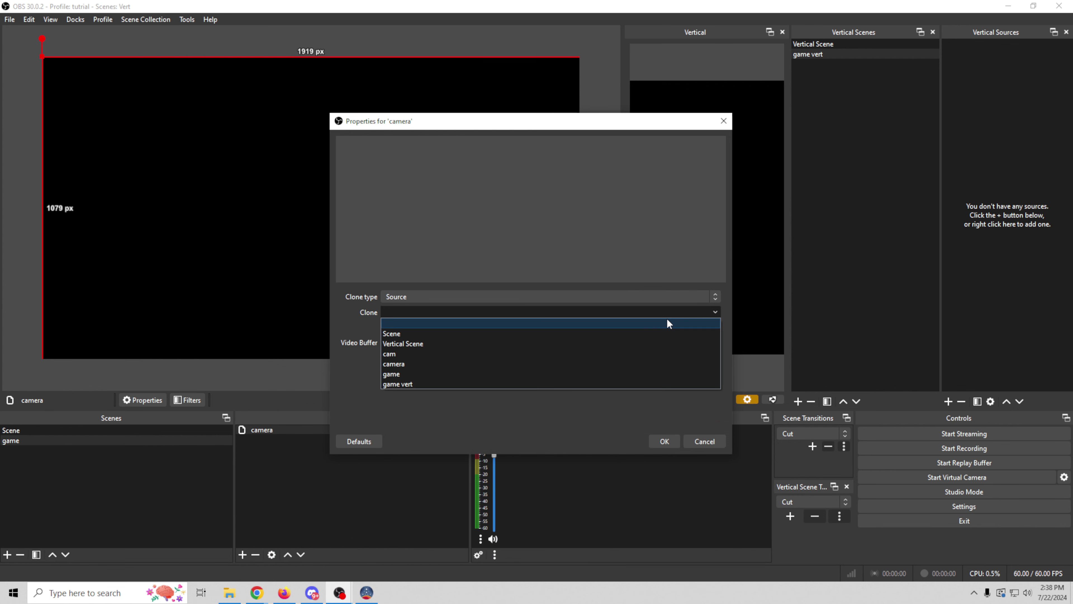
{"action": "left_click", "coordinate": [530, 357]}
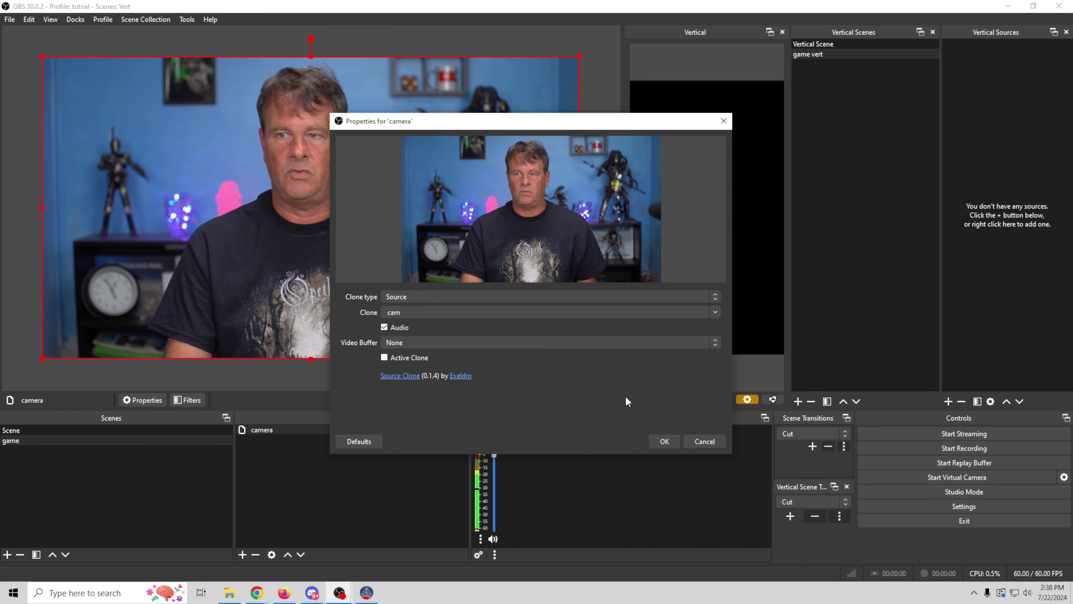
{"action": "left_click", "coordinate": [663, 441]}
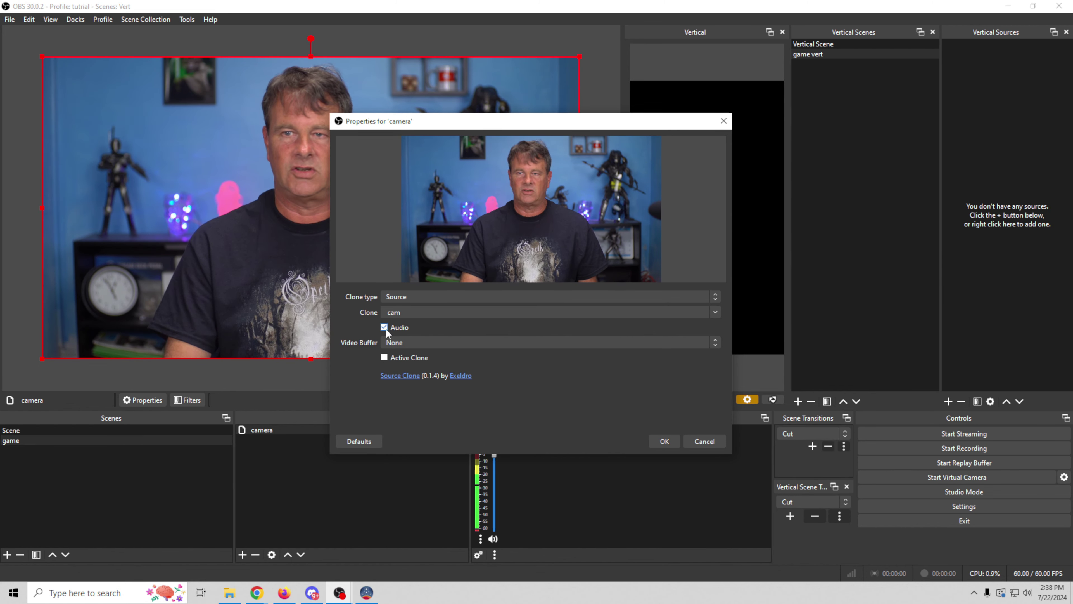
{"action": "left_click", "coordinate": [663, 441]}
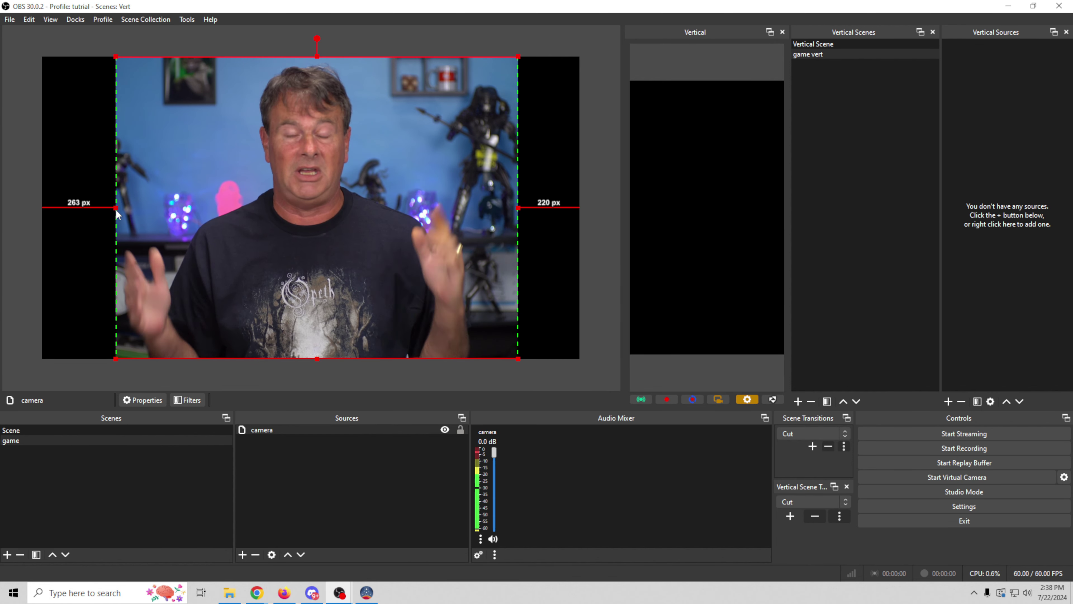
Apply the NVIDIA Background Removal filter to the camera clone and shrink it until its upper edge is about 435 px below the canvas top.
{"action": "right_click", "coordinate": [283, 430]}
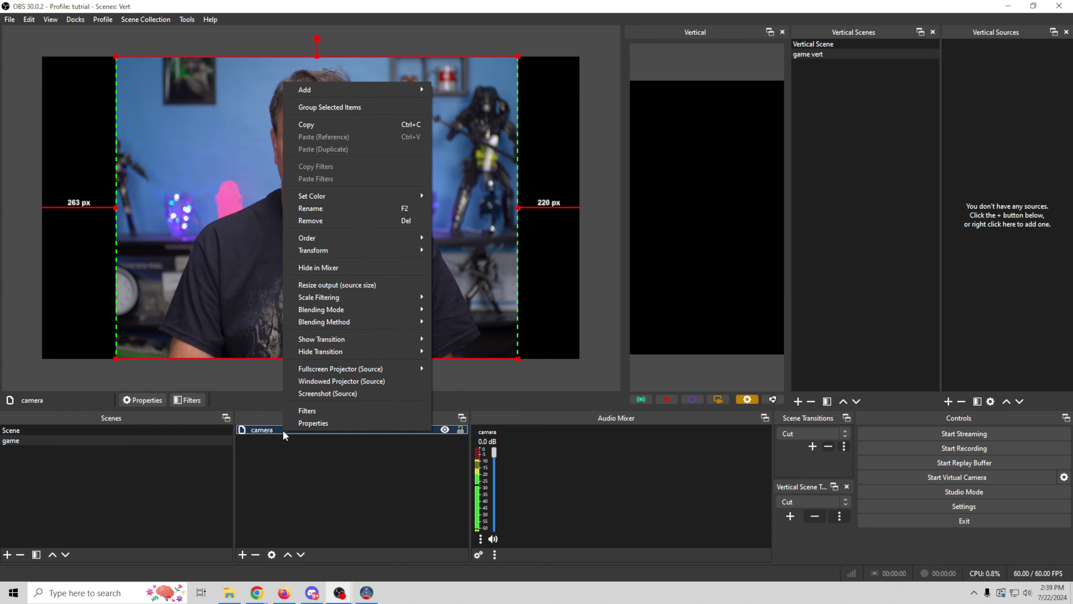
{"action": "left_click", "coordinate": [321, 410]}
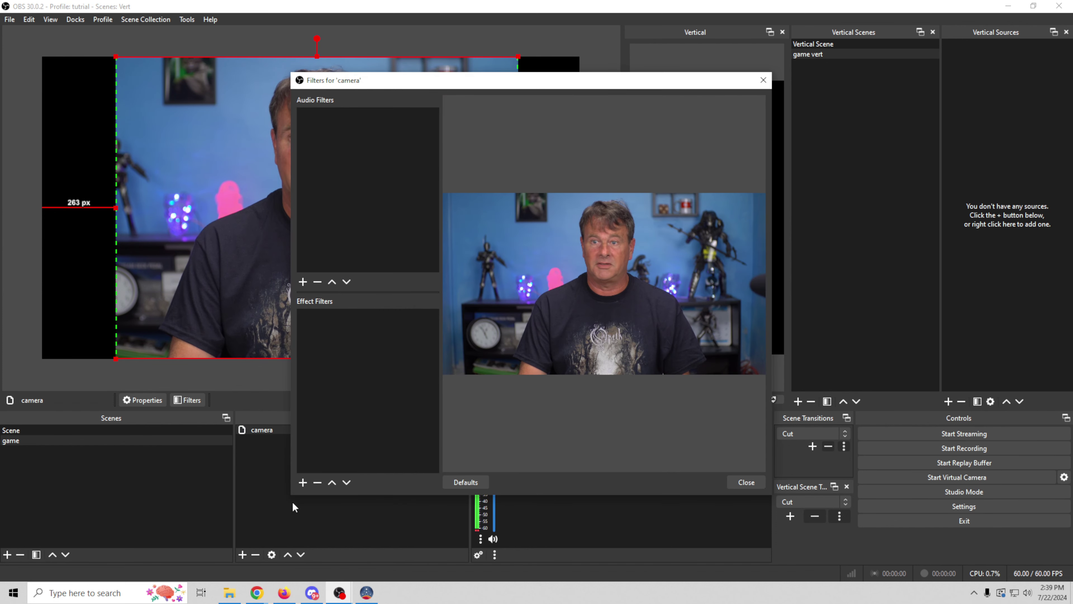
{"action": "left_click", "coordinate": [303, 482]}
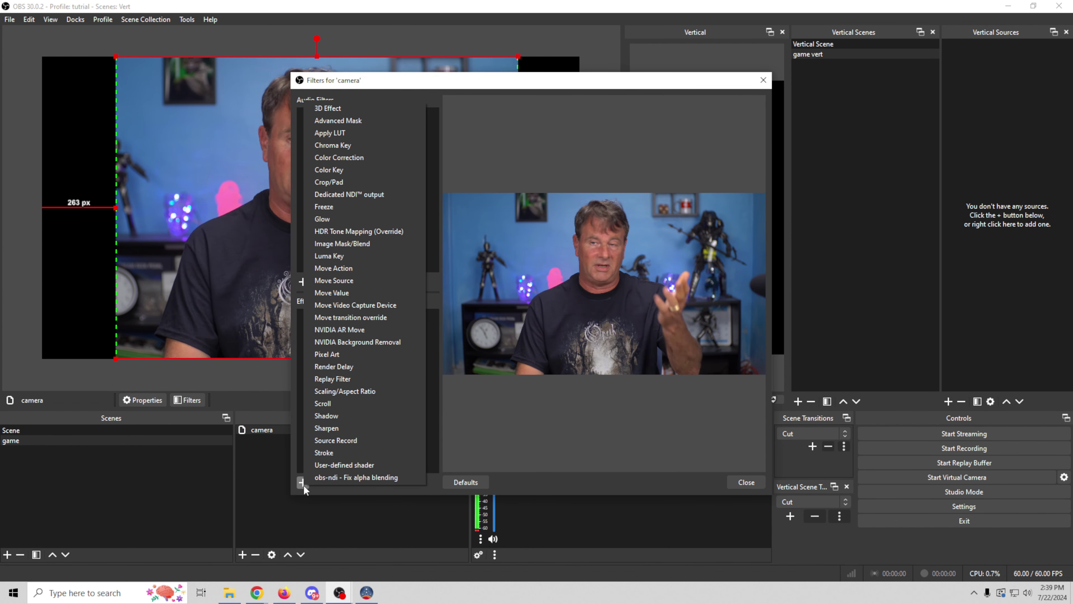
{"action": "left_click", "coordinate": [352, 342]}
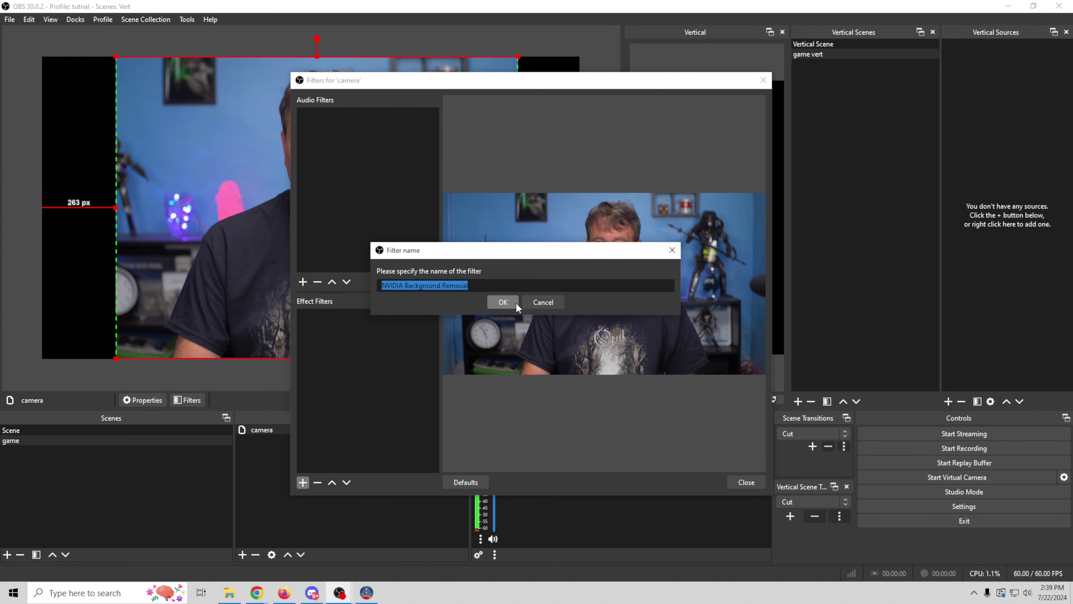
{"action": "left_click", "coordinate": [503, 302]}
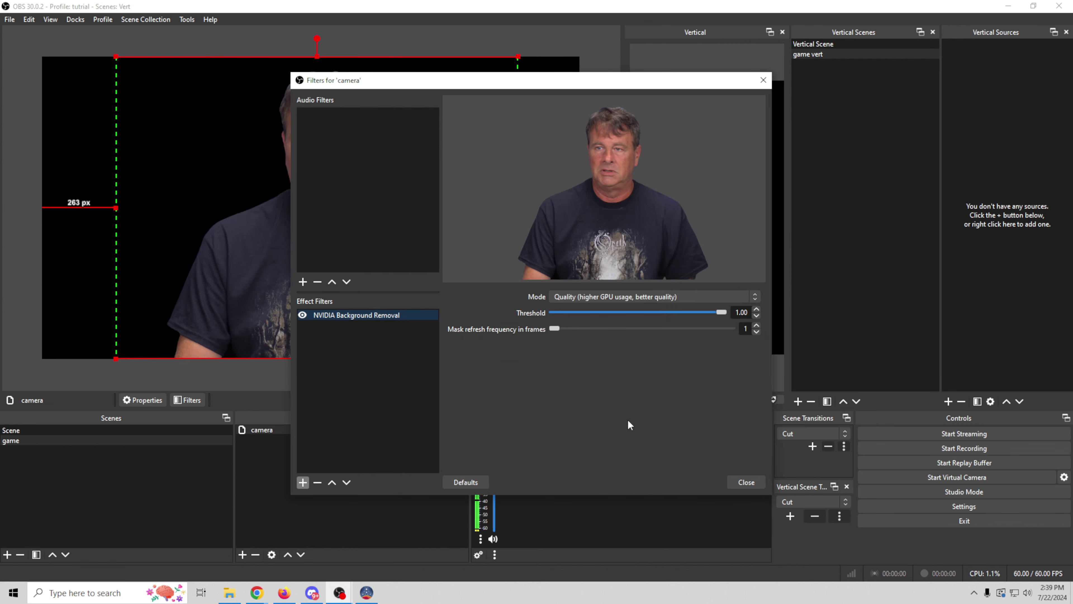
{"action": "left_click", "coordinate": [746, 482]}
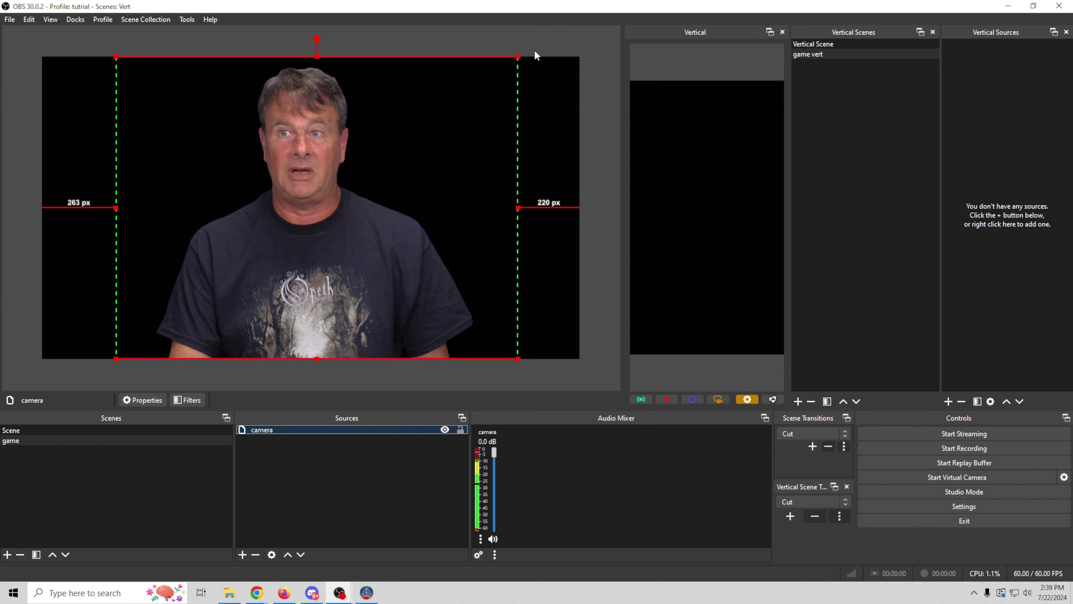
{"action": "left_click_drag", "start_coordinate": [518, 57], "coordinate": [356, 182]}
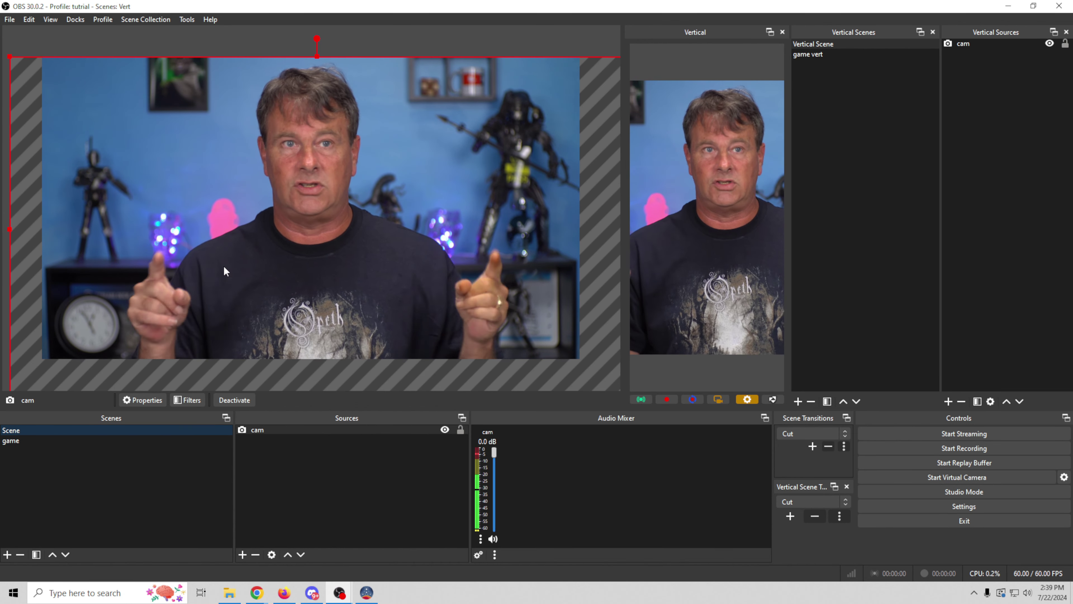
{"action": "left_click", "coordinate": [105, 440]}
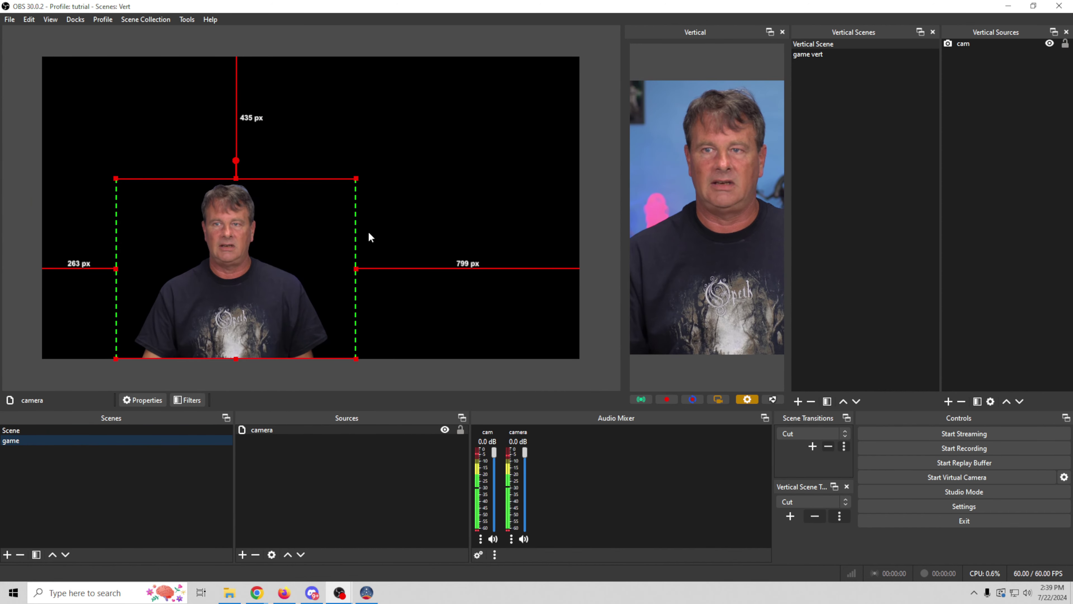
Add the existing camera source clone to the game vert vertical scene.
{"action": "left_click", "coordinate": [813, 54]}
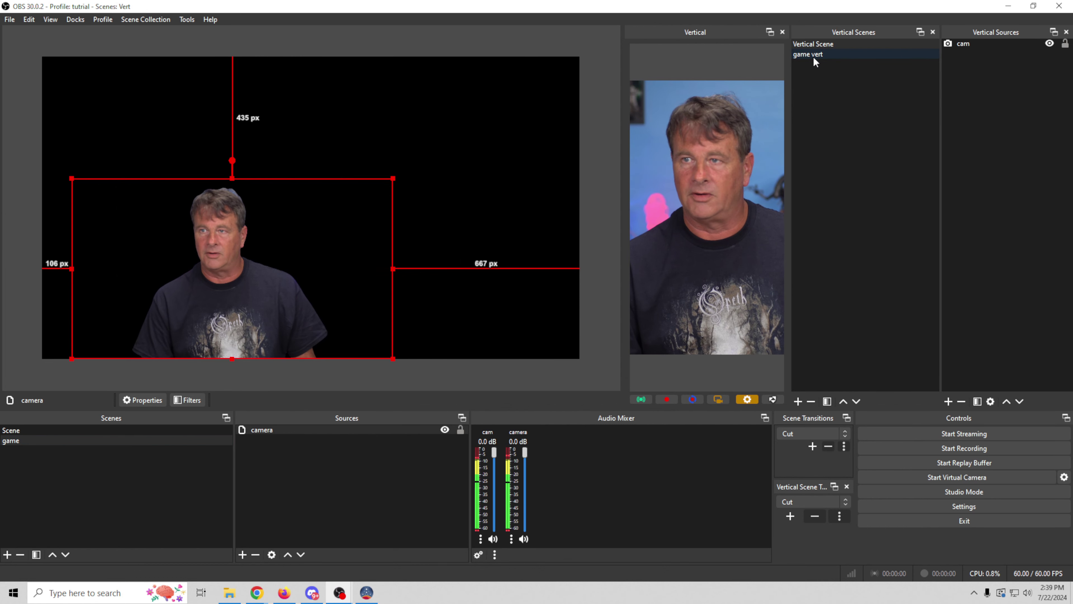
{"action": "left_click", "coordinate": [813, 56]}
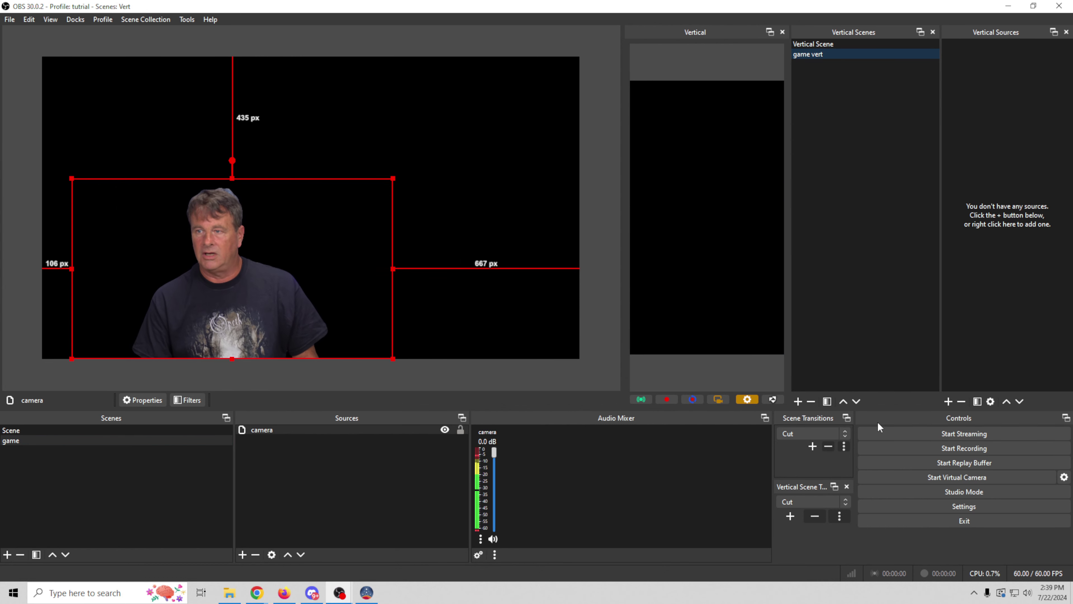
{"action": "left_click", "coordinate": [949, 401]}
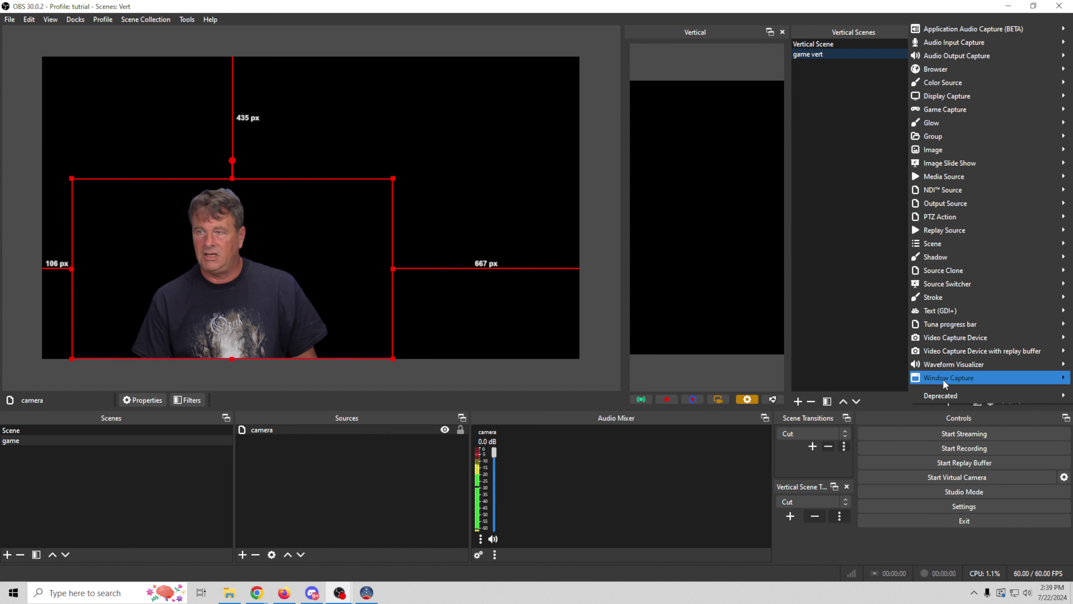
{"action": "mouse_move", "coordinate": [981, 279]}
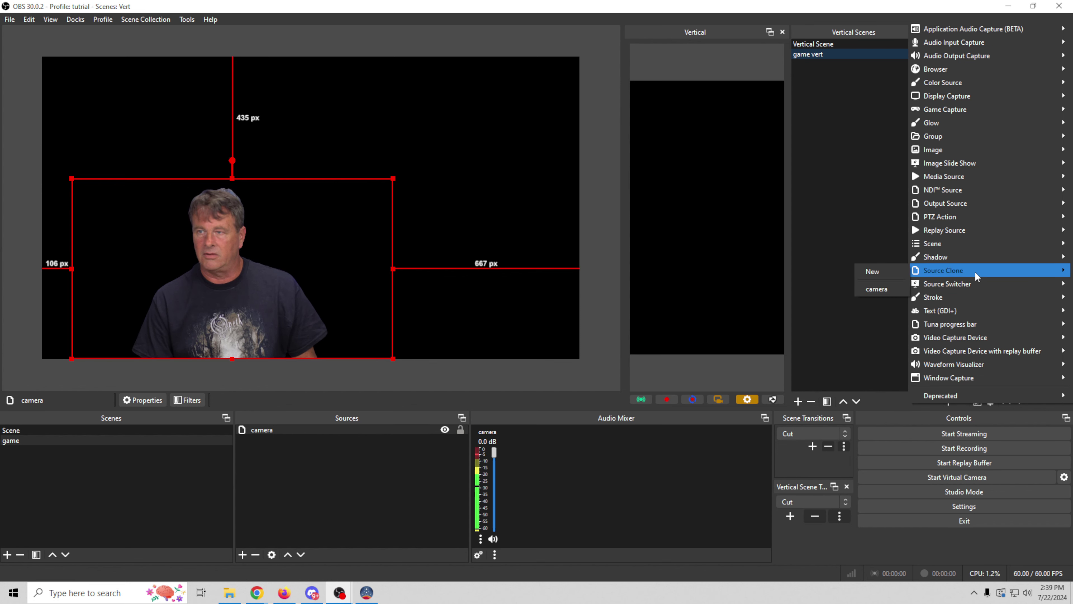
{"action": "left_click", "coordinate": [878, 288]}
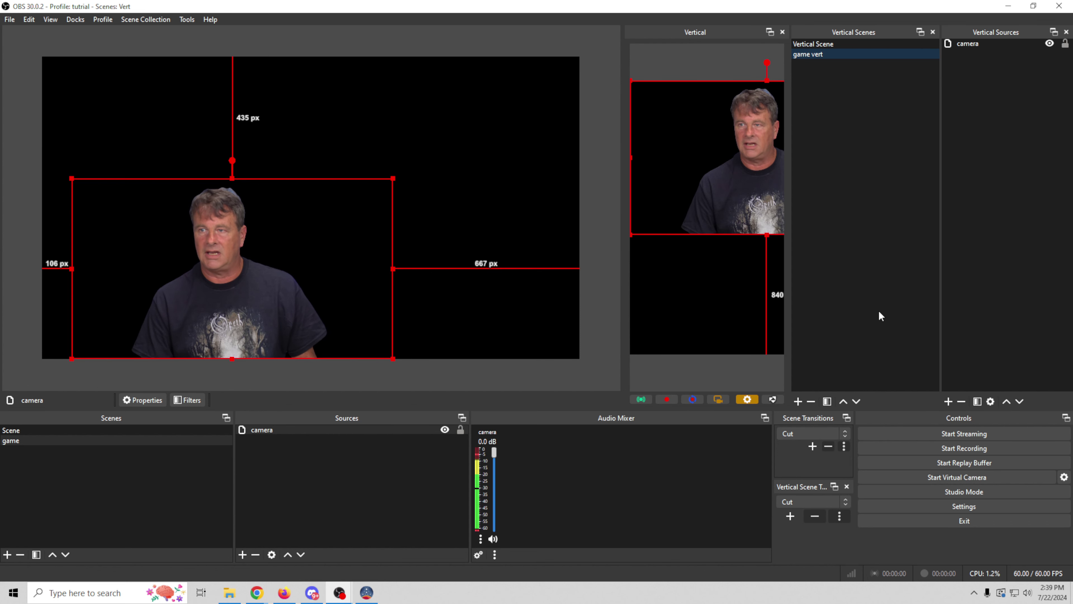
Shrink the camera clone along the vertical canvas's lower edge, centering the person, with about 1342 px free above it.
{"action": "mouse_move", "coordinate": [740, 195]}
{"action": "left_mouse_down"}
{"action": "mouse_move", "coordinate": [677, 272]}
{"action": "mouse_move", "coordinate": [695, 317]}
{"action": "left_mouse_up"}
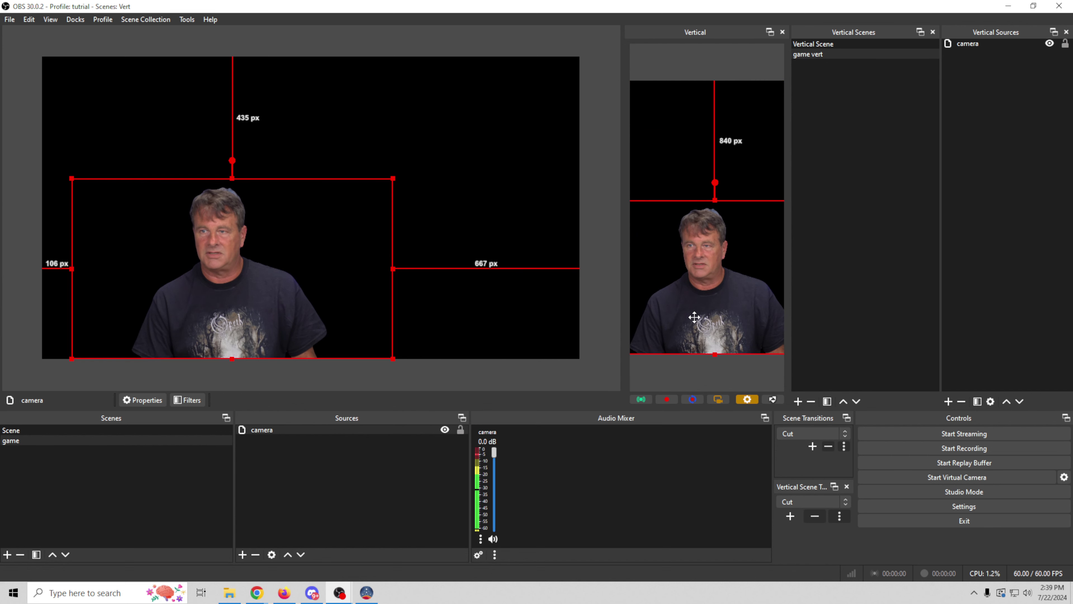
{"action": "left_click_drag", "start_coordinate": [717, 199], "coordinate": [695, 273]}
{"action": "left_click_drag", "start_coordinate": [661, 328], "coordinate": [716, 328]}
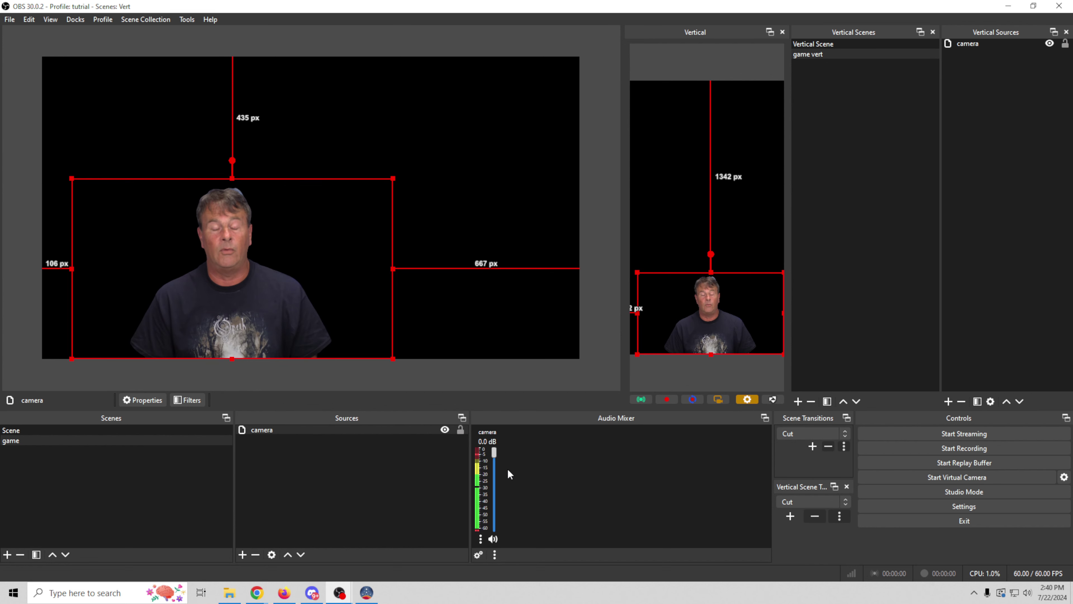
{"action": "left_click", "coordinate": [8, 555]}
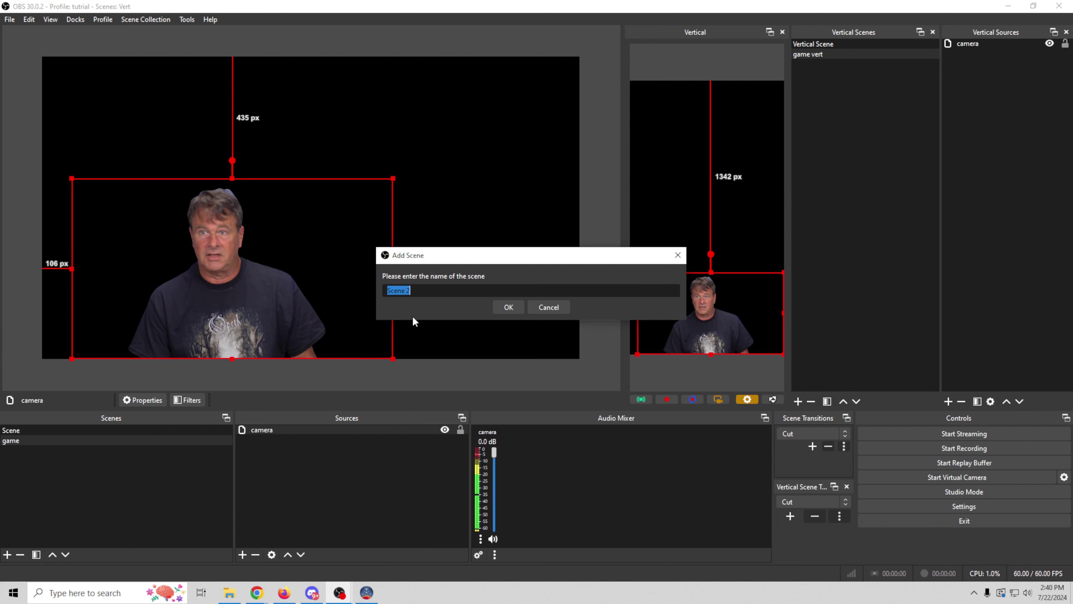
{"action": "type", "text": "g"}
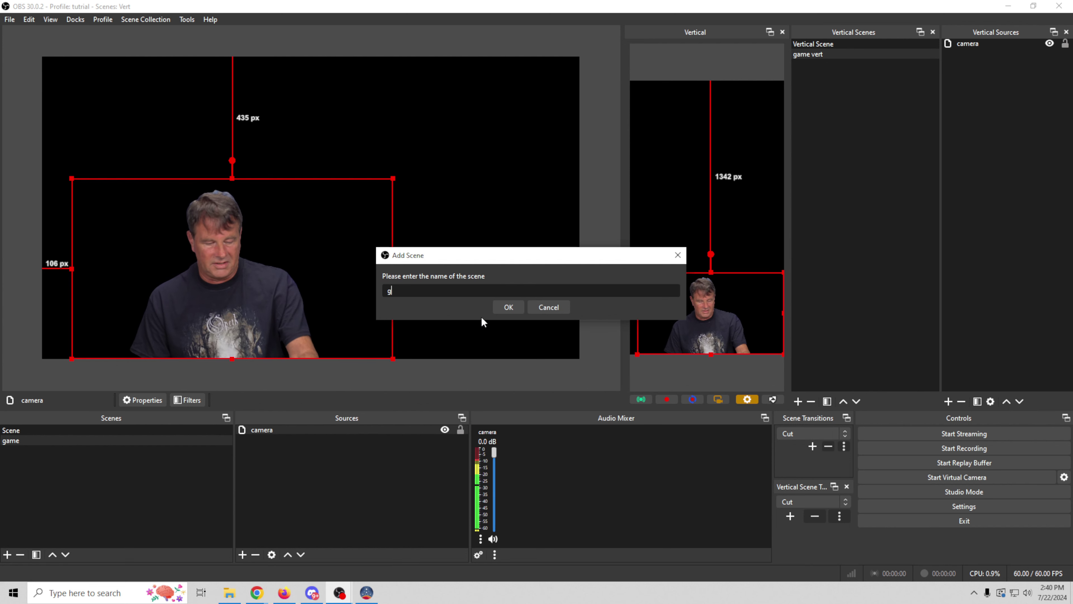
{"action": "type", "text": "ame scene"}
{"action": "left_click", "coordinate": [508, 307]}
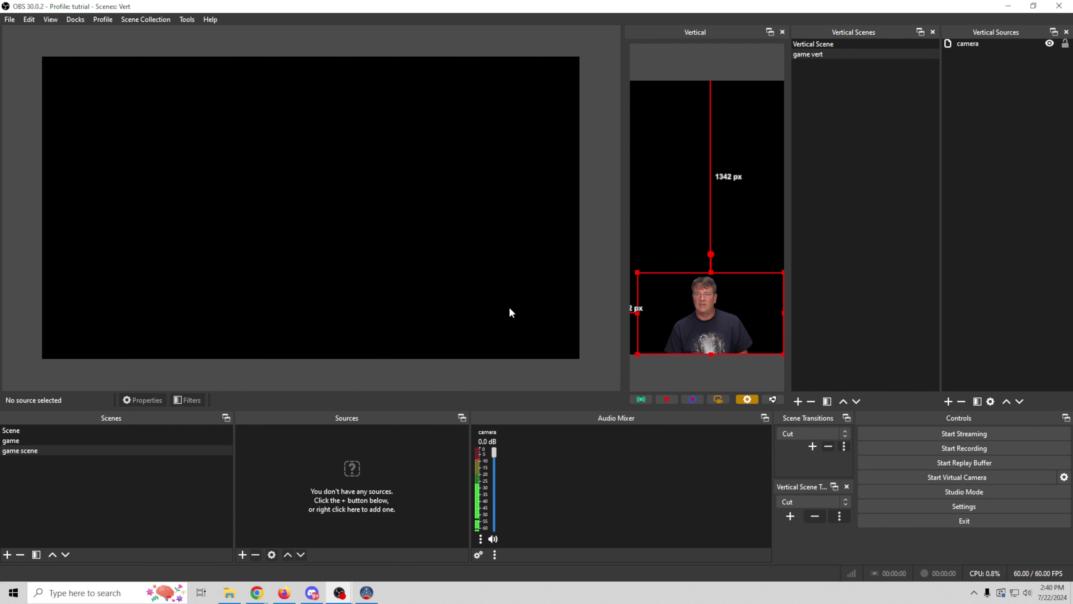
{"action": "left_click", "coordinate": [127, 441]}
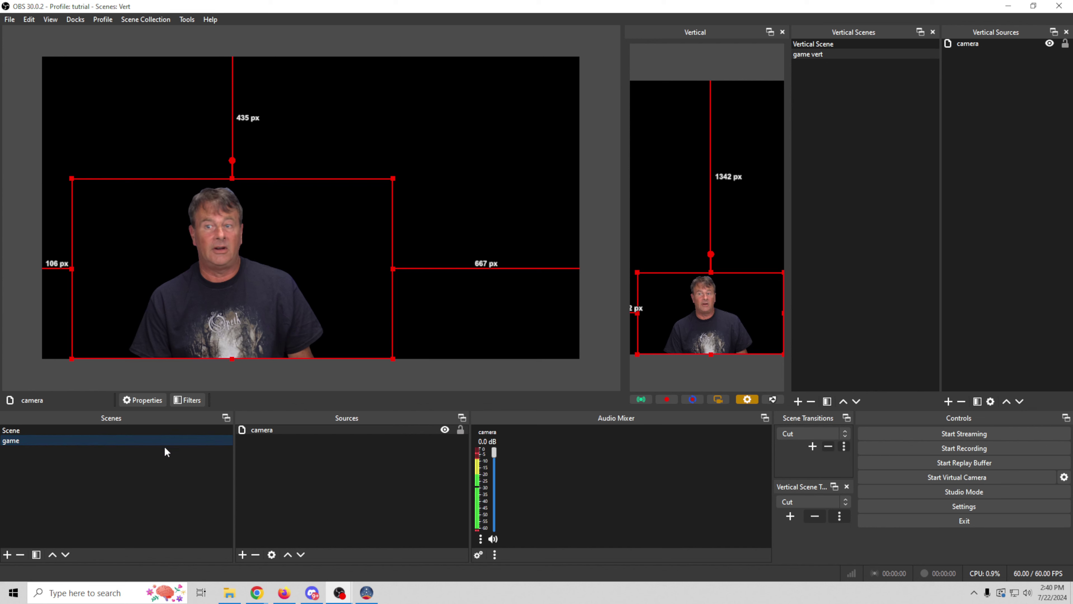
Add a Game Capture source to the game scene, set to capture any fullscreen application.
{"action": "left_click", "coordinate": [243, 555]}
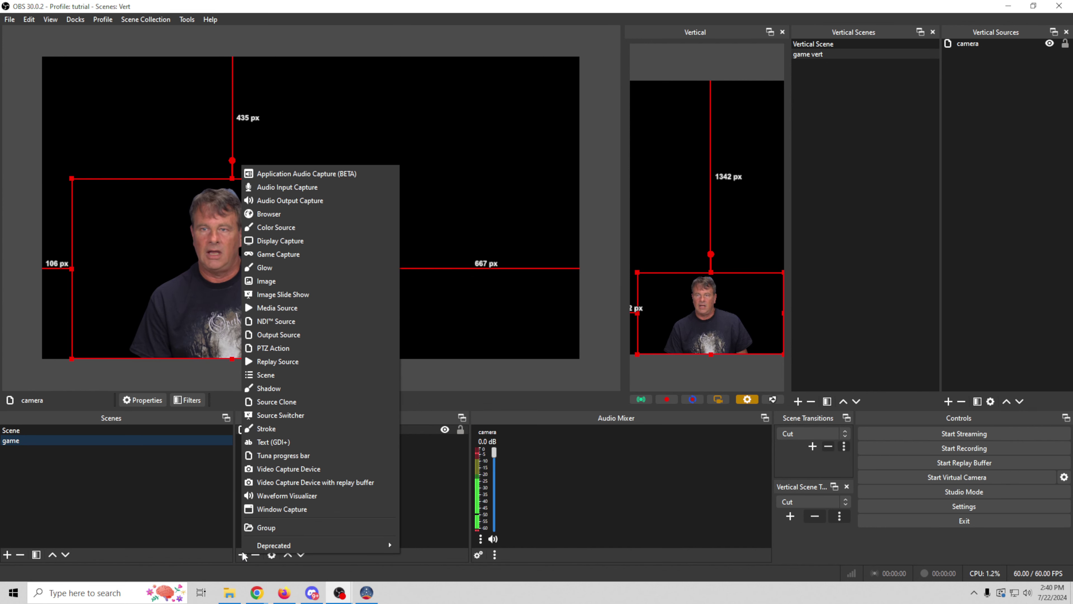
{"action": "left_click", "coordinate": [325, 254]}
{"action": "left_click", "coordinate": [555, 366]}
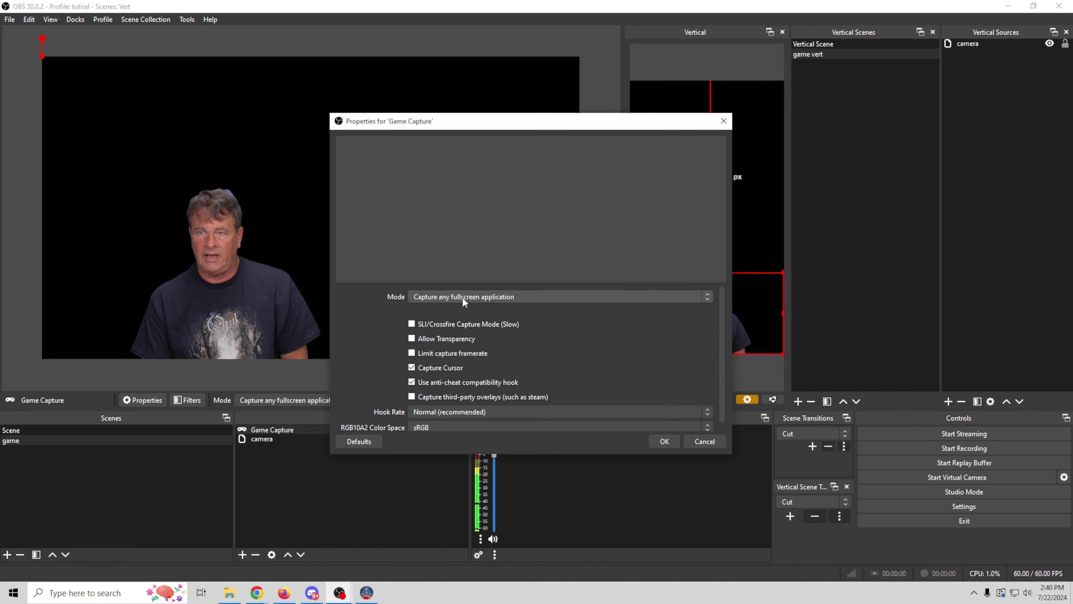
{"action": "left_click", "coordinate": [494, 296]}
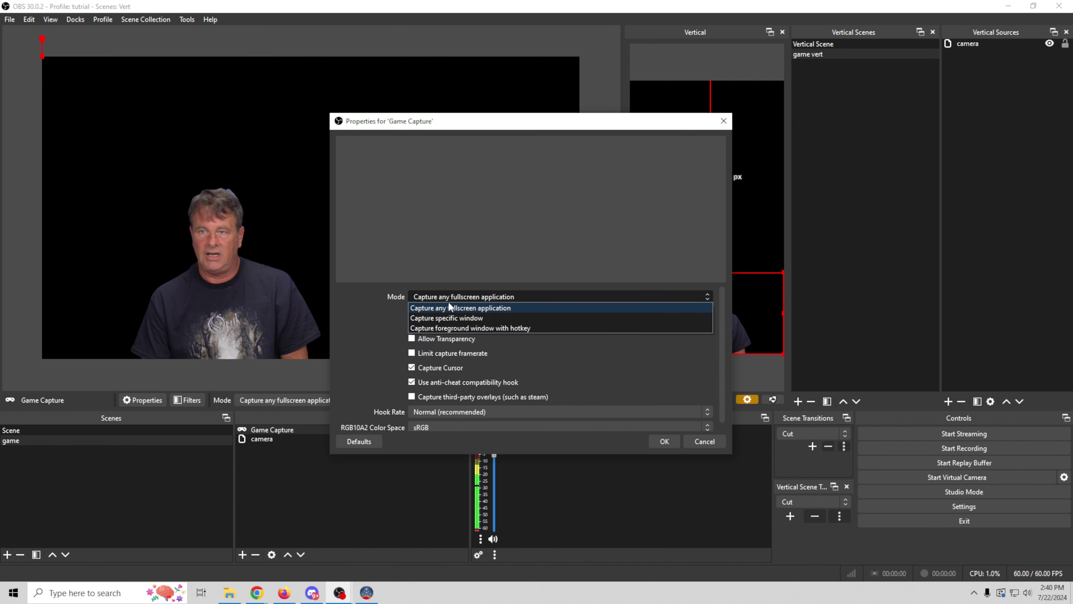
{"action": "left_click", "coordinate": [453, 308]}
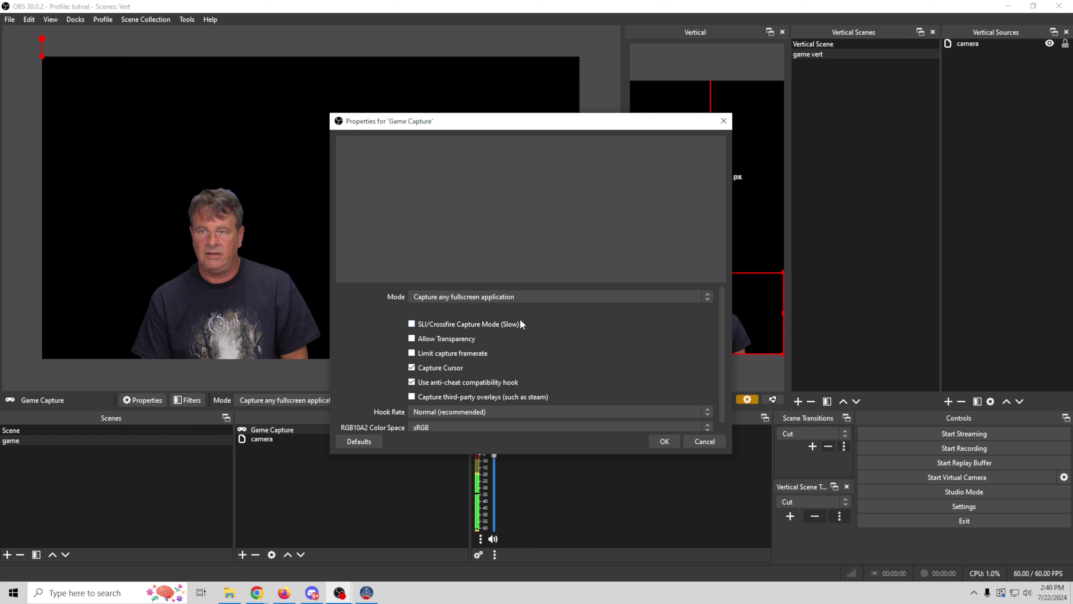
{"action": "scroll", "coordinate": [536, 367], "scroll_direction": "down", "scroll_amount": 1}
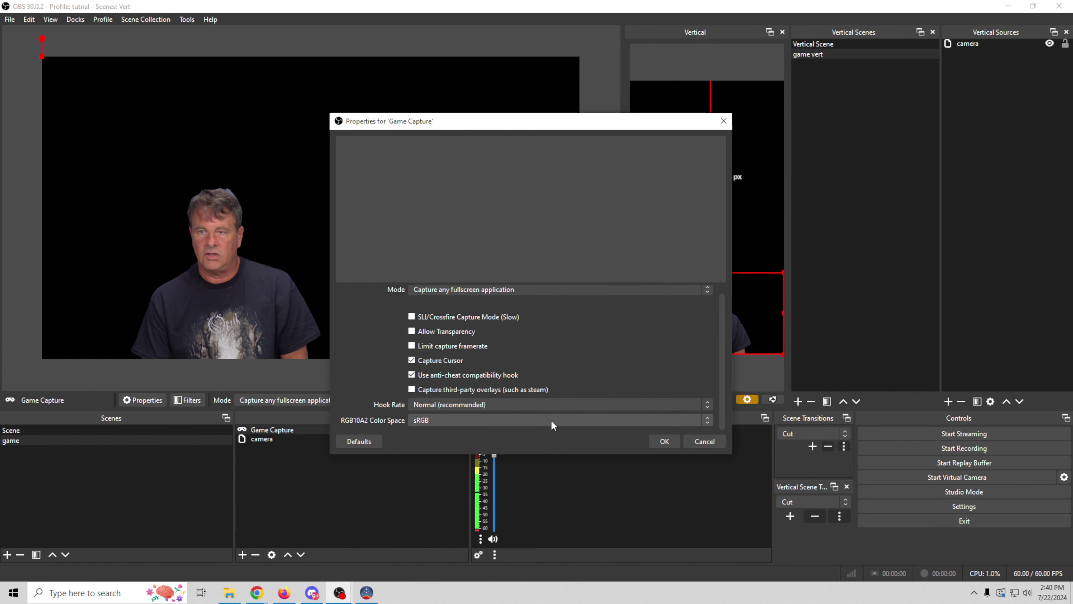
{"action": "left_click", "coordinate": [663, 440]}
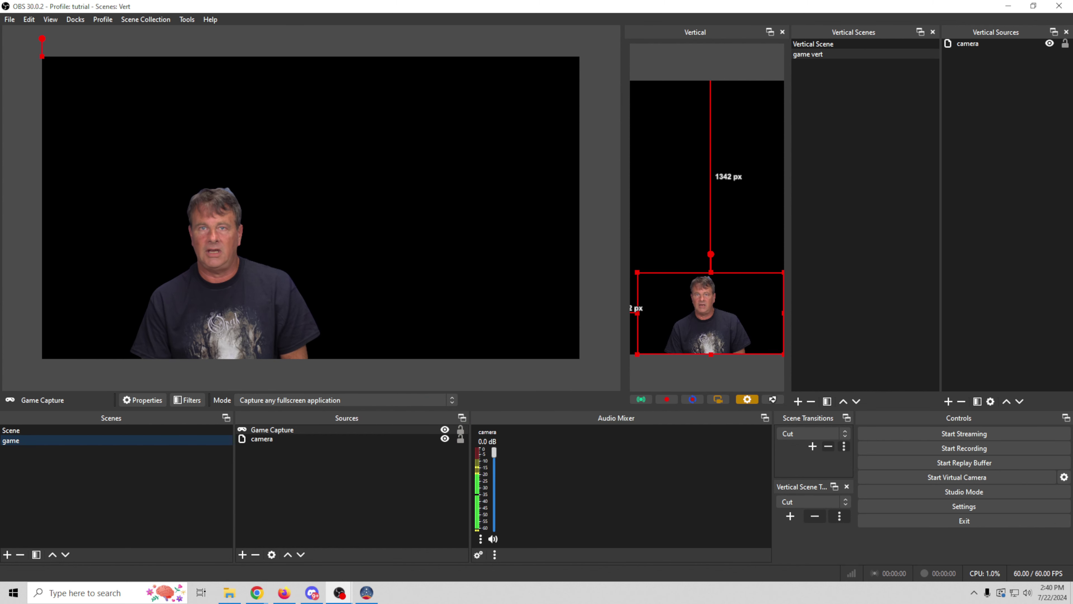
Bring up the running game so it gets captured, enlarge its capture to fill the main canvas, and place it below the camera.
{"action": "left_click", "coordinate": [366, 592]}
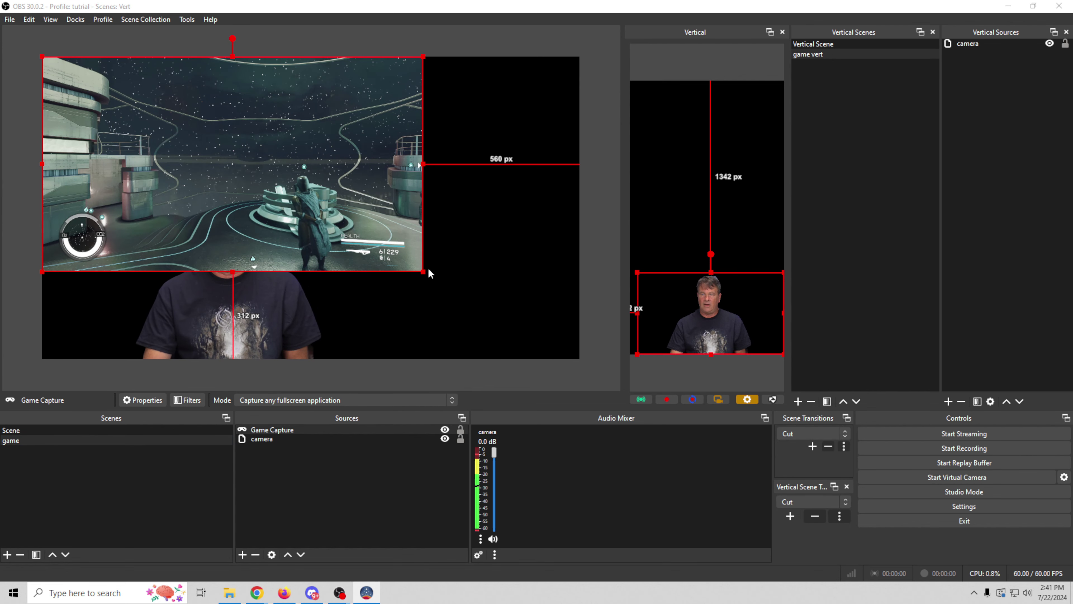
{"action": "left_click_drag", "start_coordinate": [421, 269], "coordinate": [545, 361]}
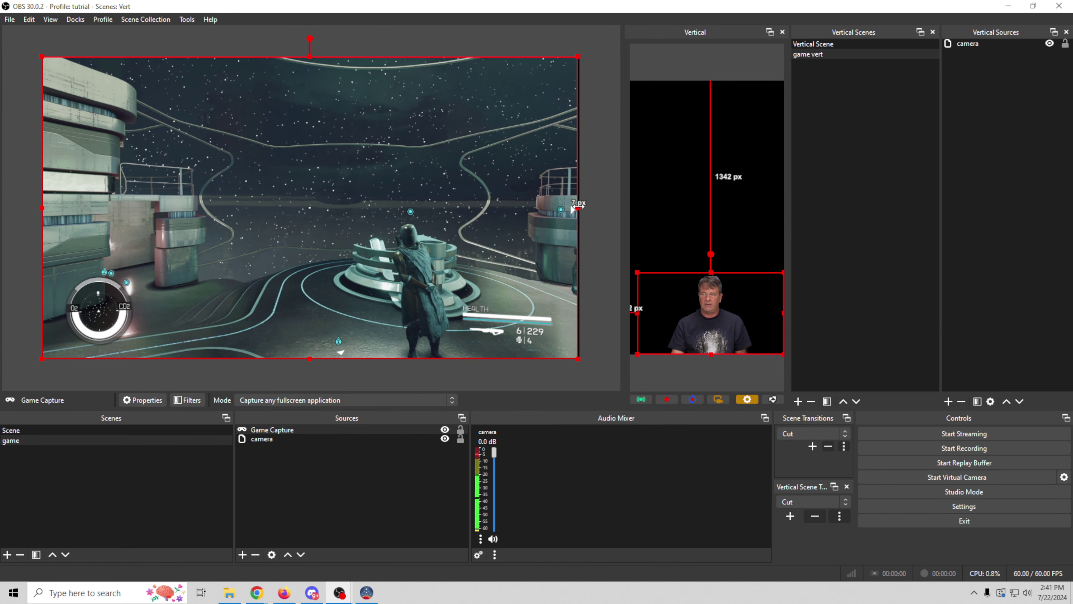
{"action": "left_click_drag", "start_coordinate": [315, 430], "coordinate": [312, 452]}
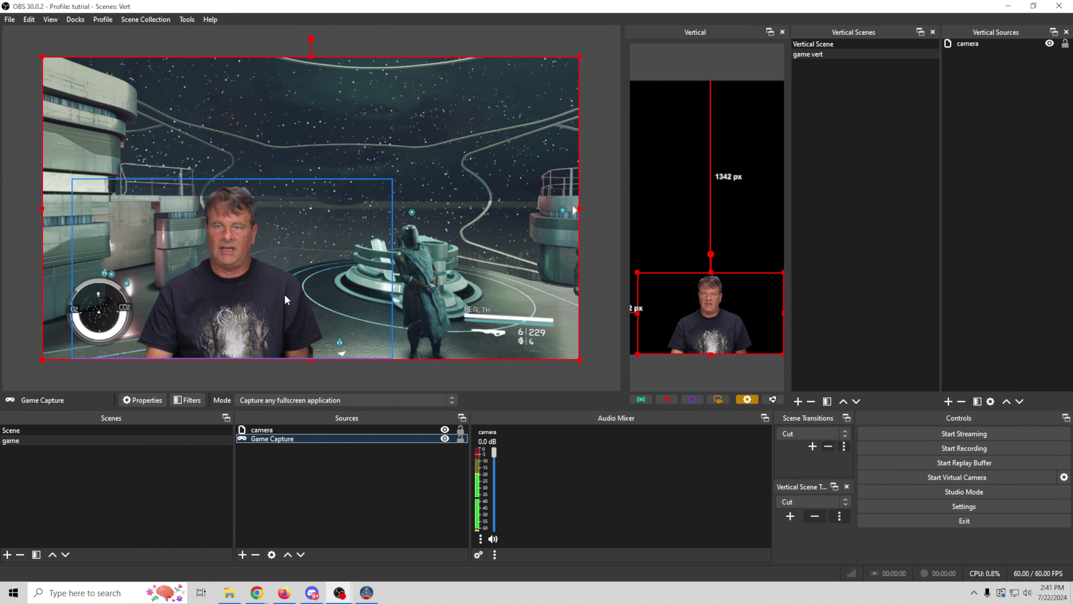
Add the existing Game Capture source to the game vert vertical scene.
{"action": "left_click", "coordinate": [764, 67]}
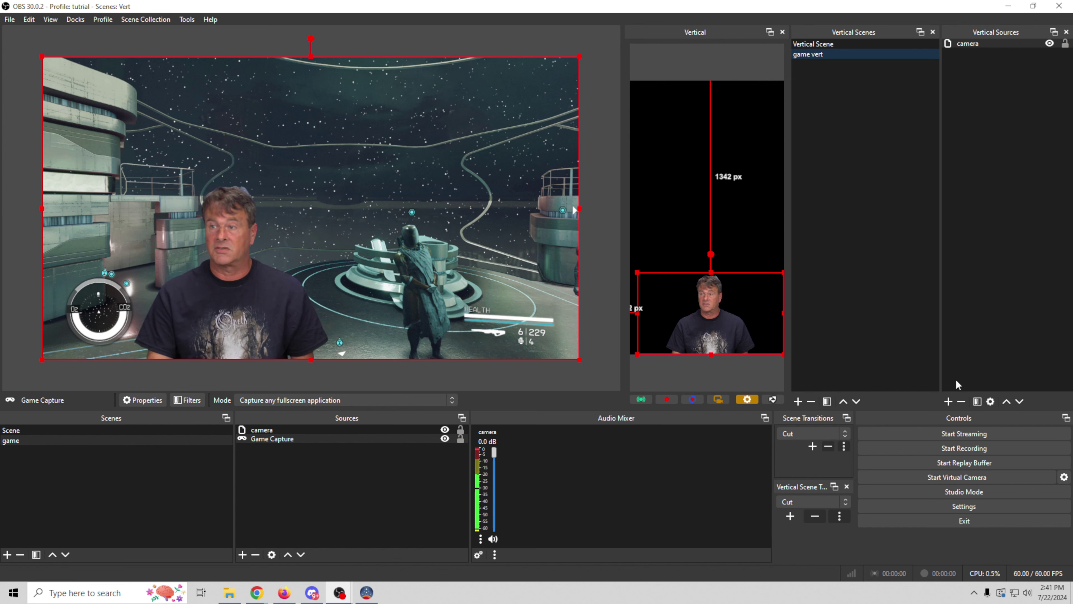
{"action": "left_click", "coordinate": [949, 401]}
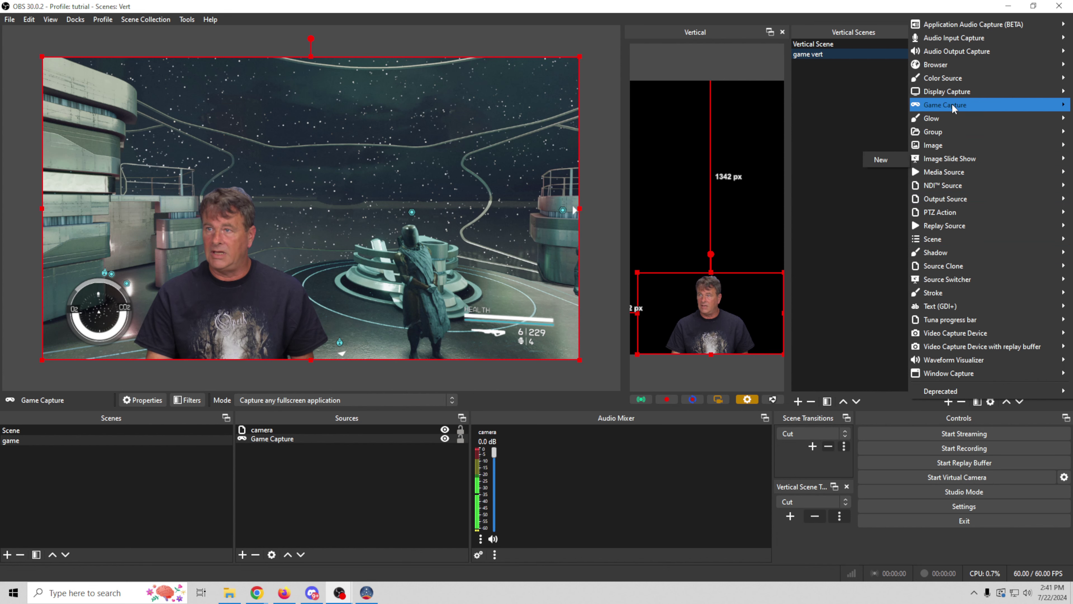
{"action": "mouse_move", "coordinate": [953, 107]}
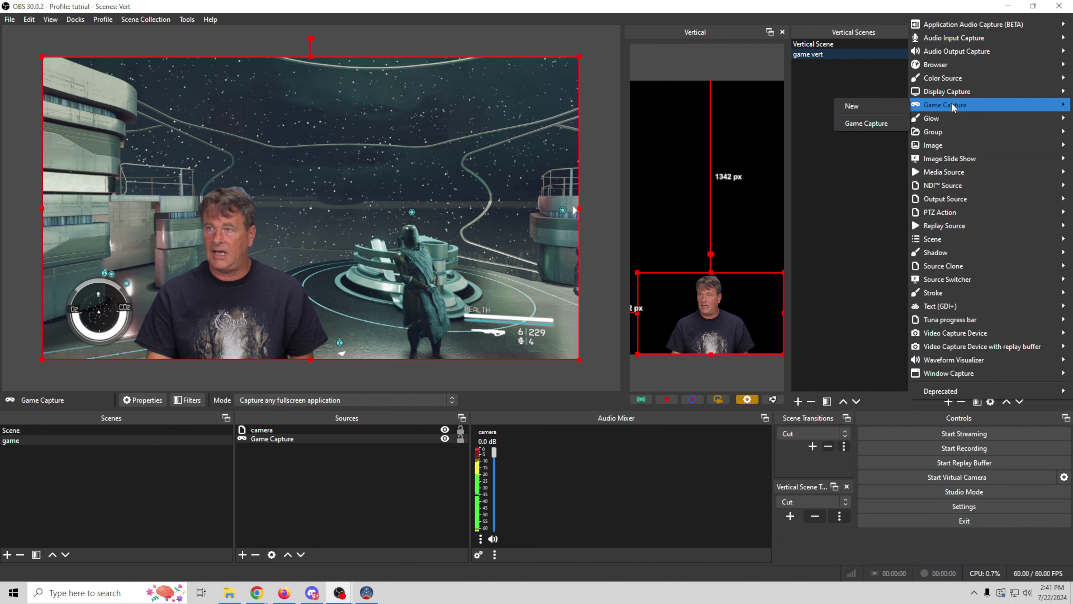
{"action": "left_click", "coordinate": [874, 122]}
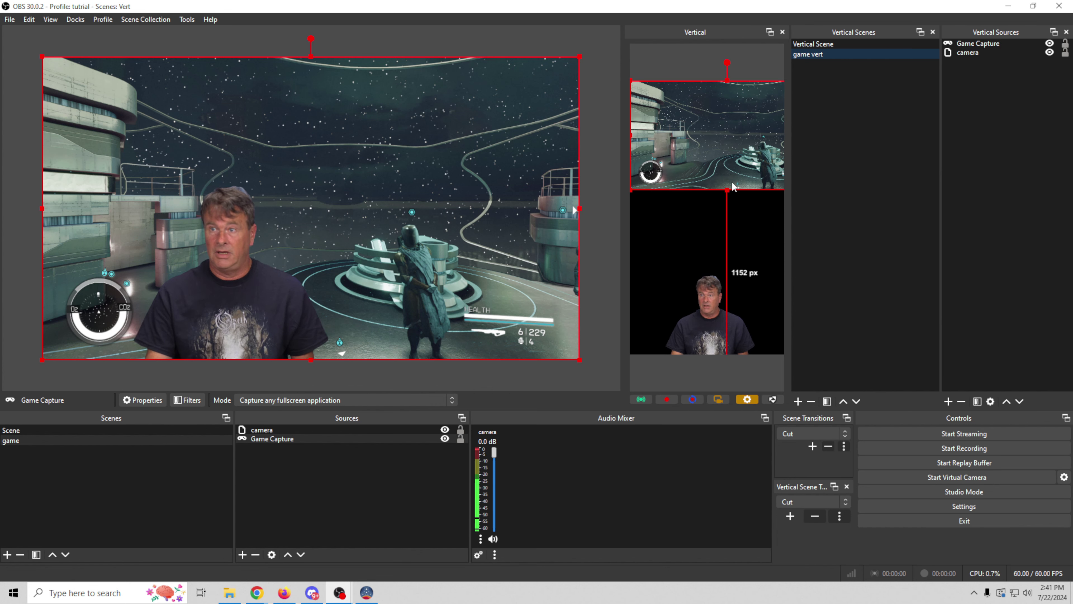
Enlarge the game capture to the full height of the vertical canvas and center it to the screen.
{"action": "left_click_drag", "start_coordinate": [726, 190], "coordinate": [721, 358]}
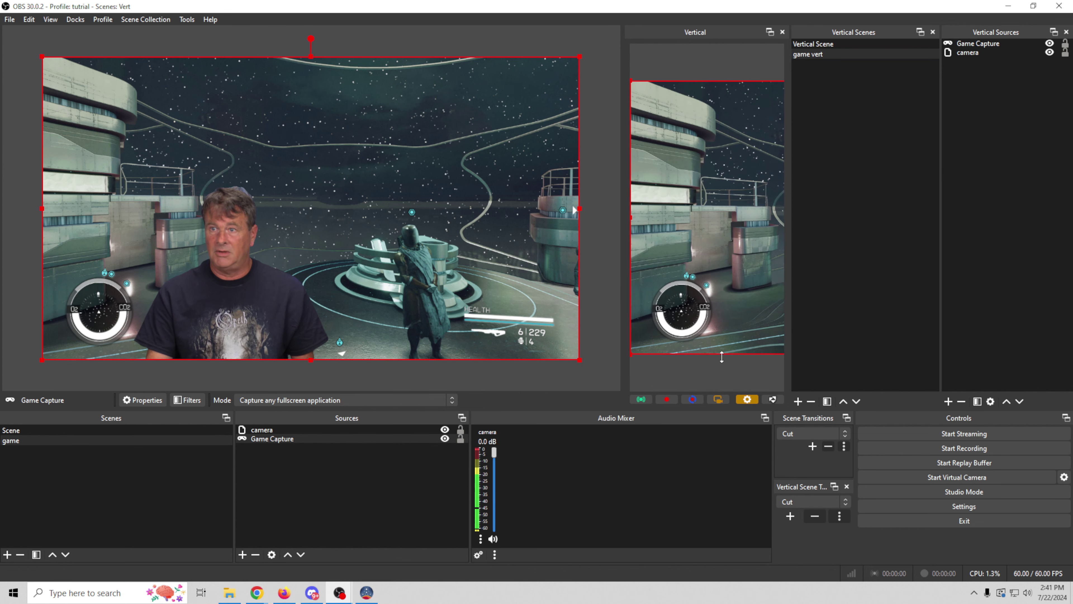
{"action": "right_click", "coordinate": [720, 194]}
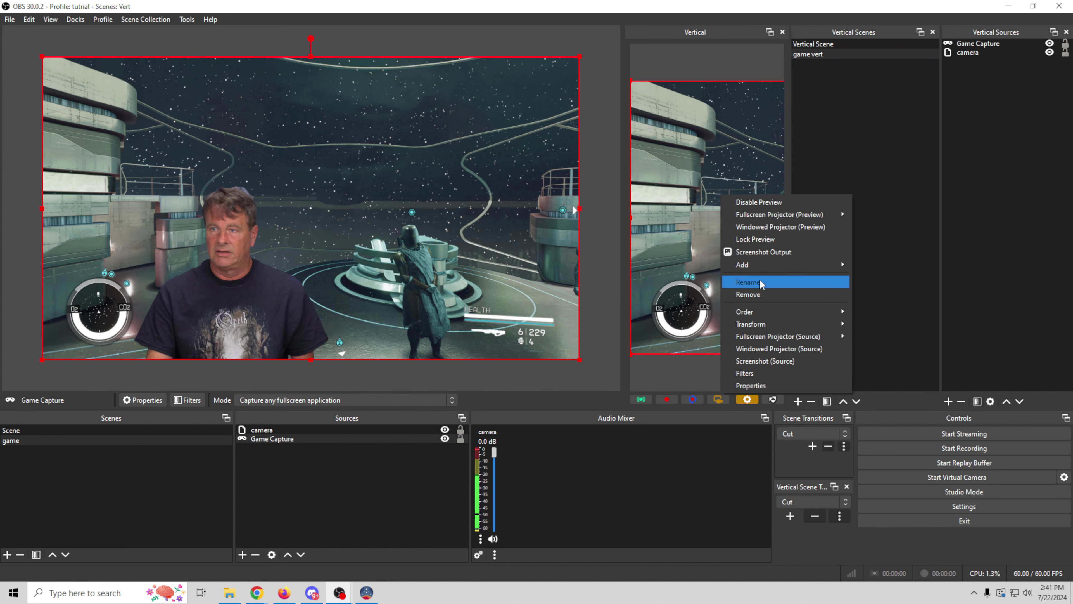
{"action": "mouse_move", "coordinate": [753, 321]}
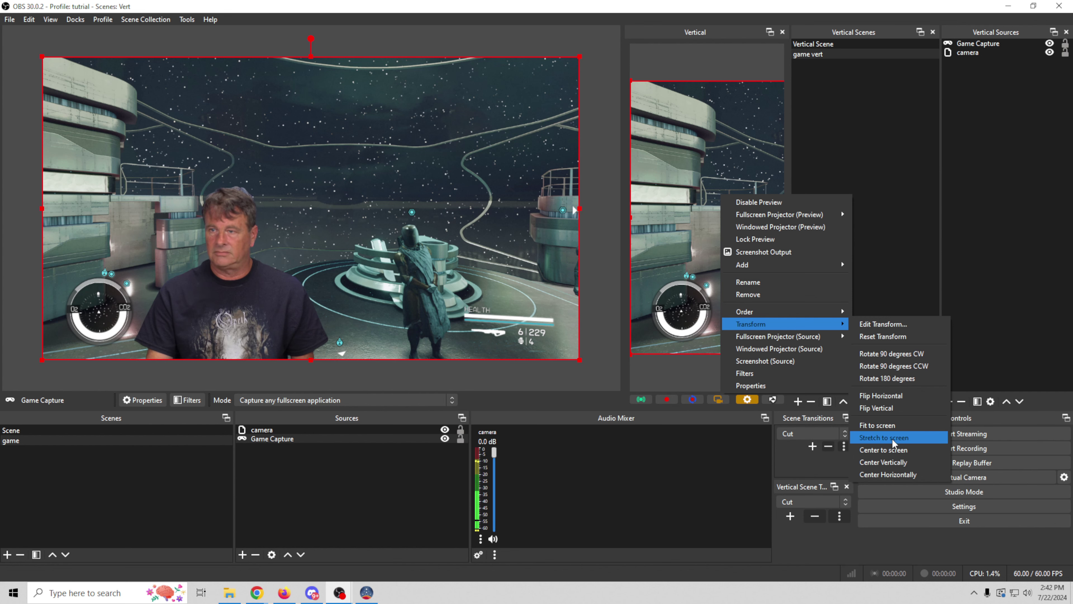
{"action": "left_click", "coordinate": [889, 449]}
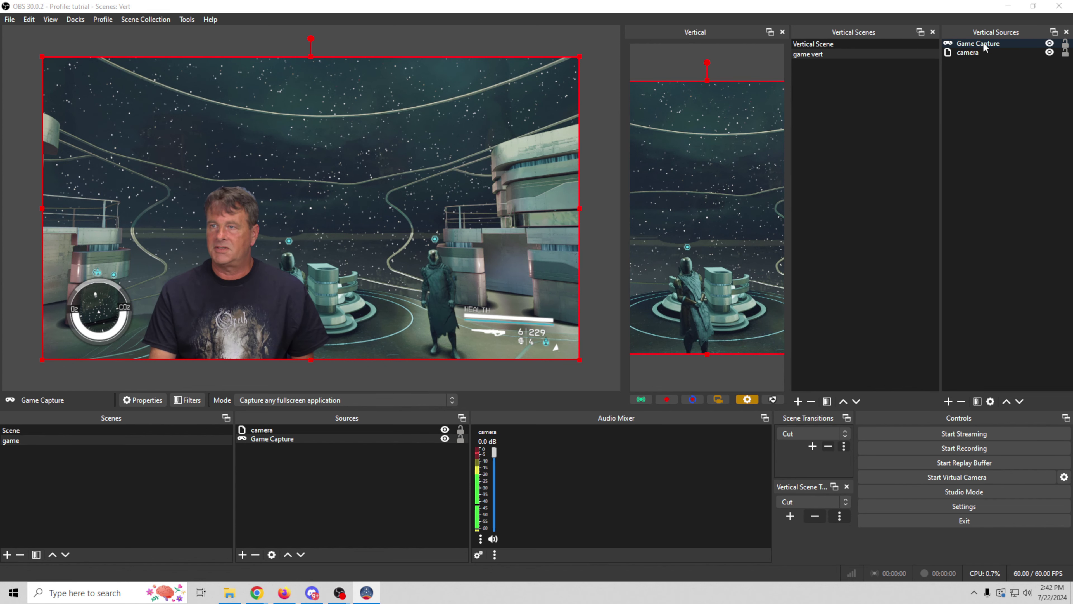
Order the vertical Game Capture below the camera and move the camera clone to the canvas's lower-left corner.
{"action": "left_click_drag", "start_coordinate": [985, 47], "coordinate": [976, 64]}
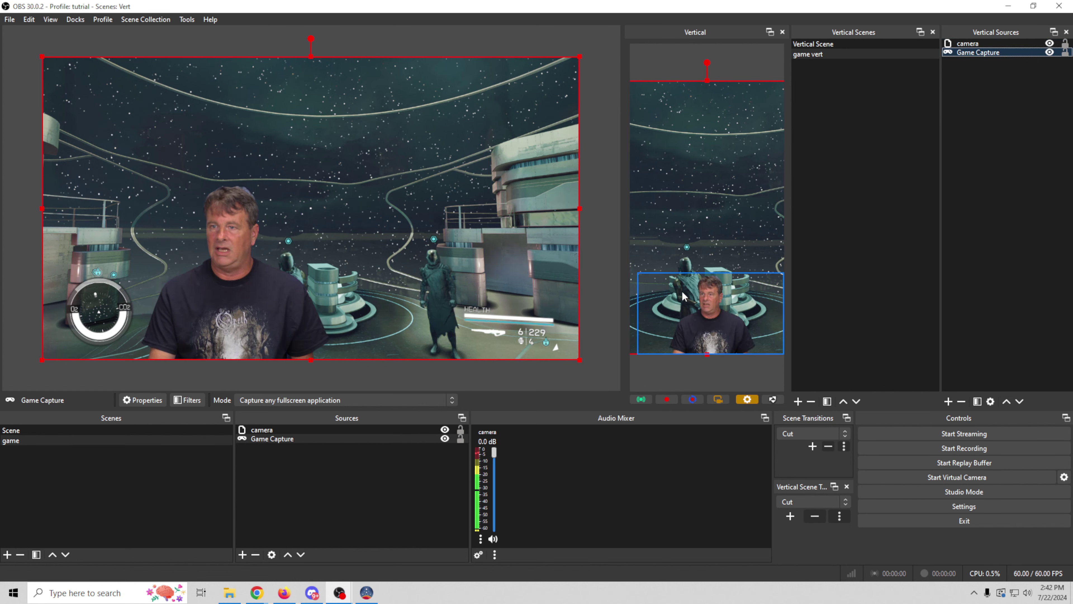
{"action": "left_click_drag", "start_coordinate": [713, 338], "coordinate": [700, 286]}
{"action": "left_click", "coordinate": [712, 337]}
{"action": "left_click", "coordinate": [758, 313]}
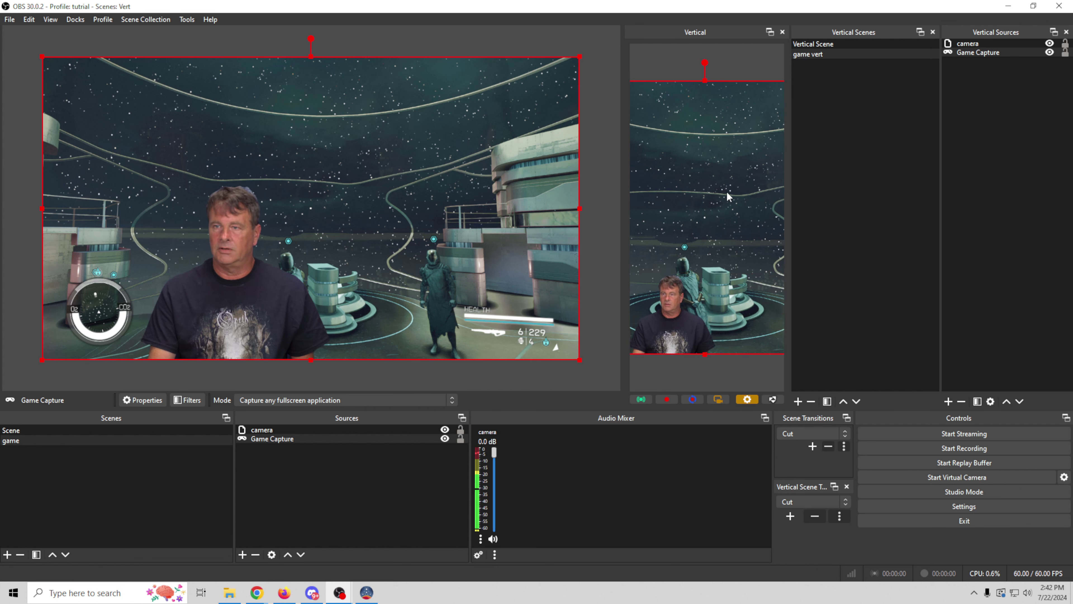
{"action": "left_click", "coordinate": [949, 401]}
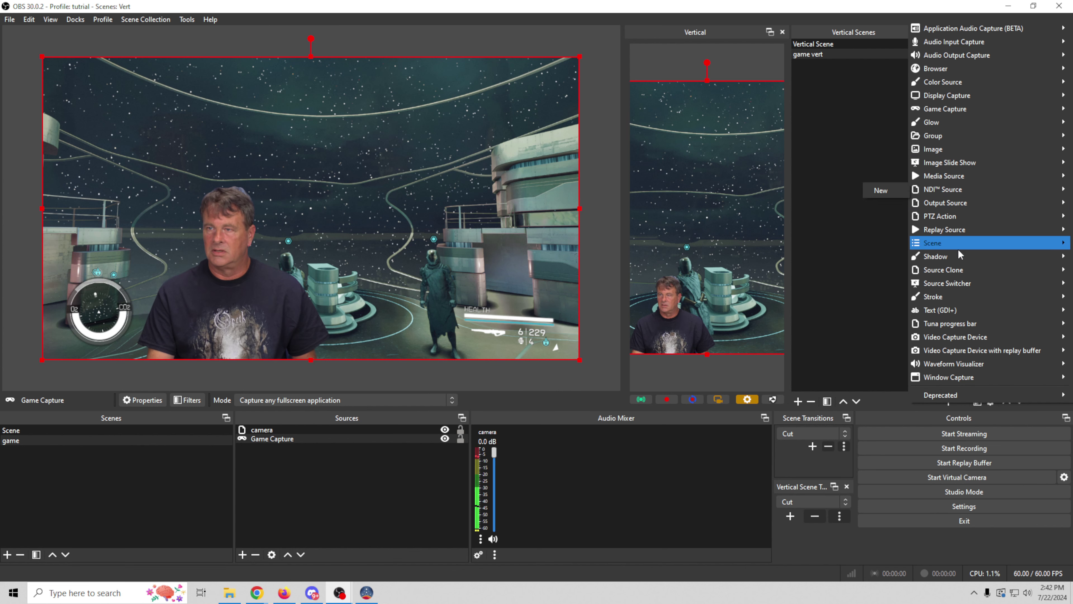
{"action": "mouse_move", "coordinate": [958, 274]}
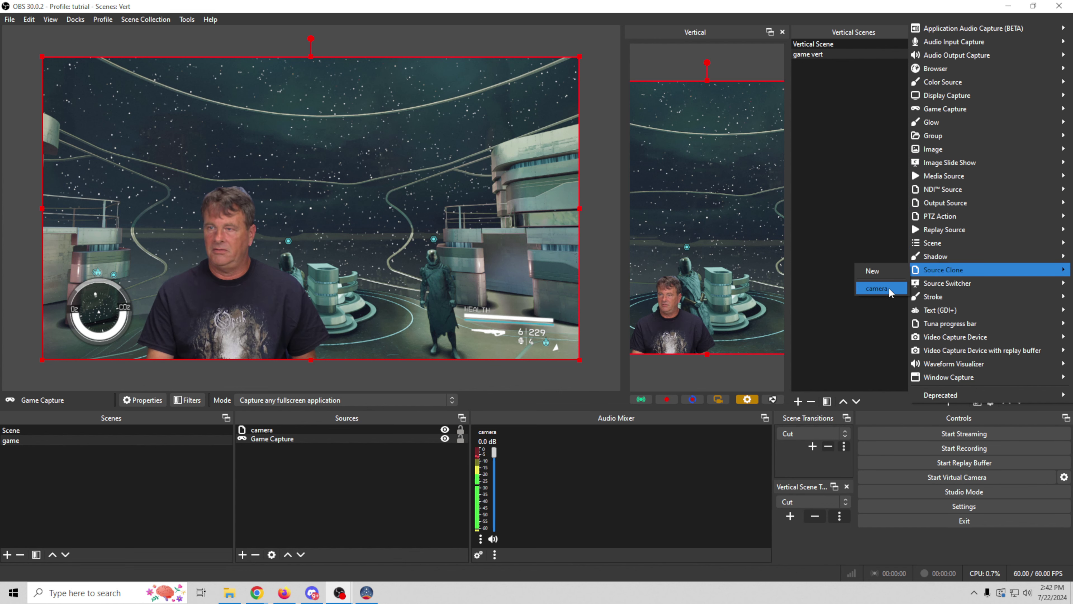
{"action": "left_click", "coordinate": [897, 6]}
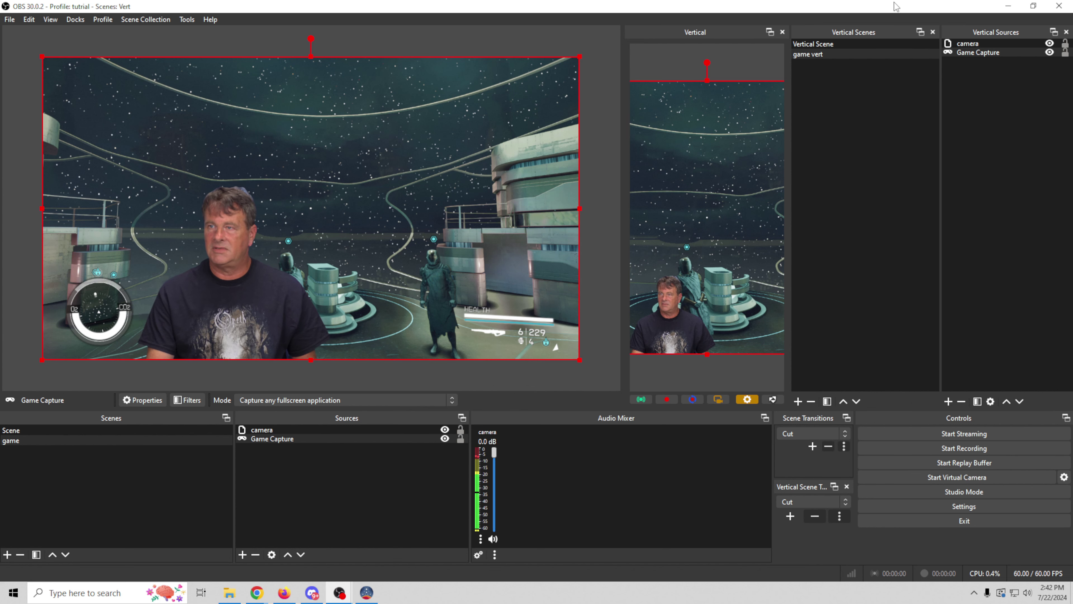
Add a new Source Clone of Game Capture without audio to the vertical scene and name it "Source Clone mask1".
{"action": "left_click", "coordinate": [978, 54]}
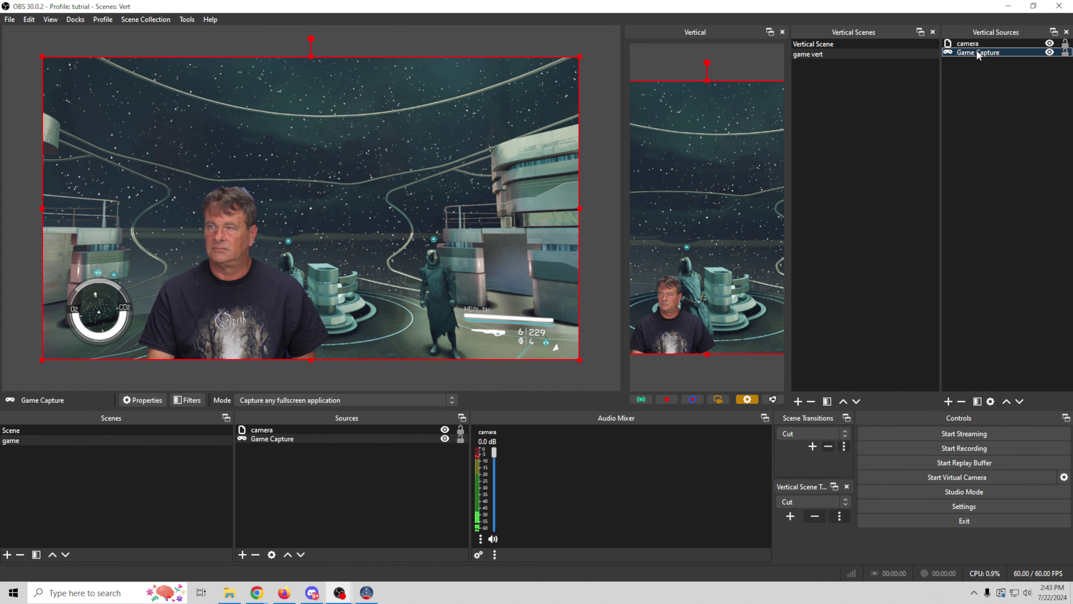
{"action": "left_click", "coordinate": [949, 401]}
{"action": "mouse_move", "coordinate": [990, 258]}
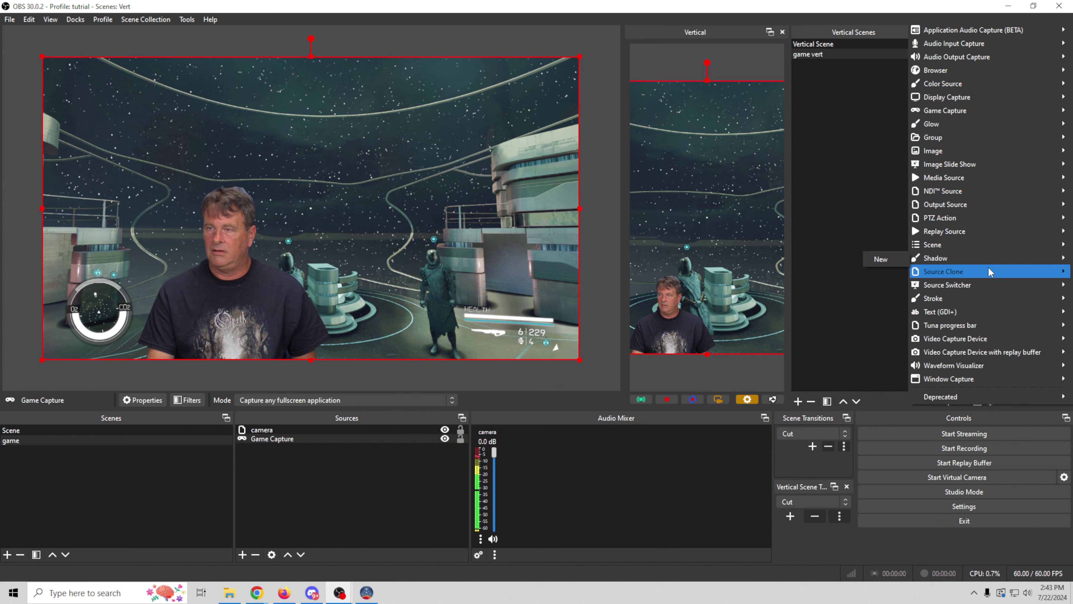
{"action": "left_click", "coordinate": [873, 271]}
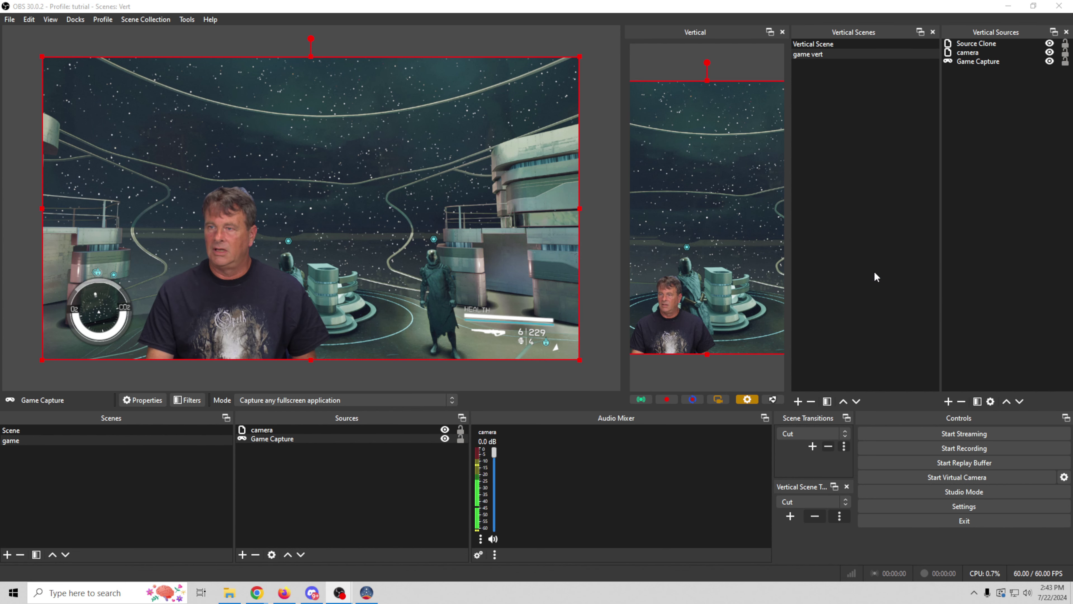
{"action": "left_click", "coordinate": [716, 312]}
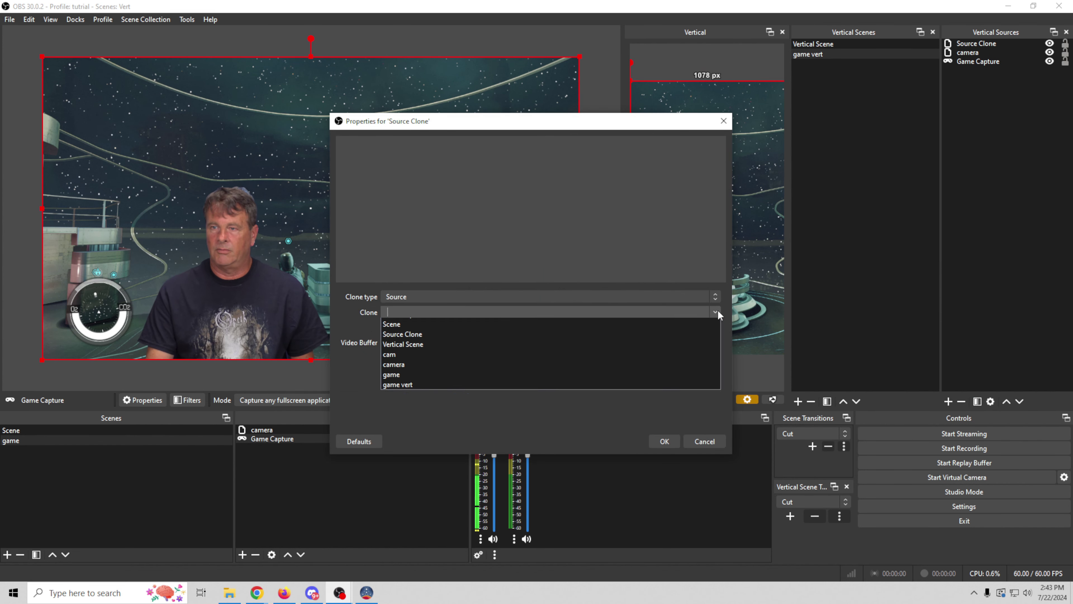
{"action": "left_click", "coordinate": [609, 334]}
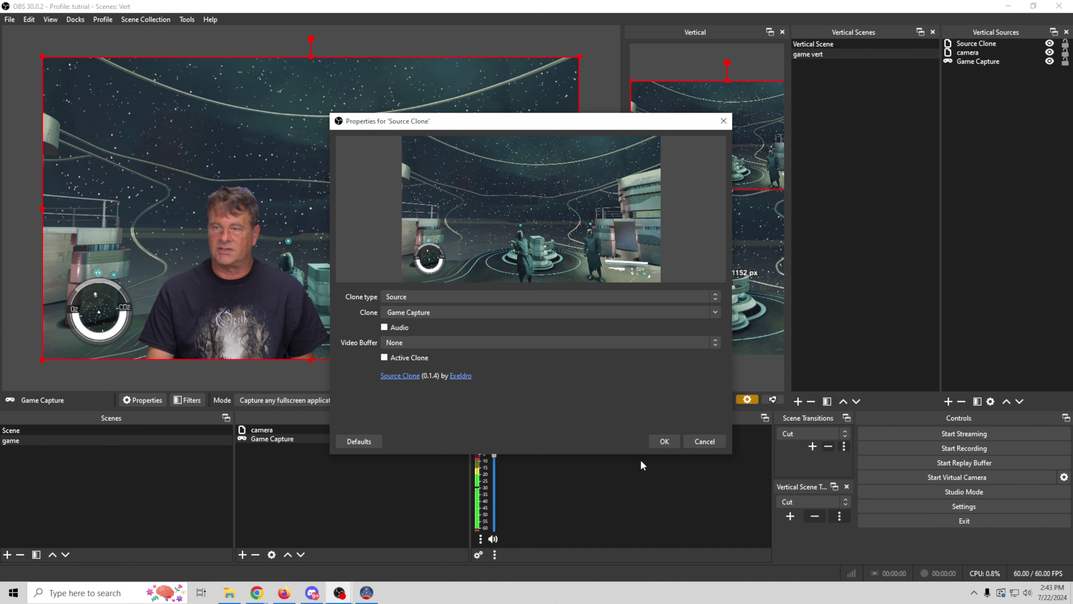
{"action": "left_click", "coordinate": [664, 441]}
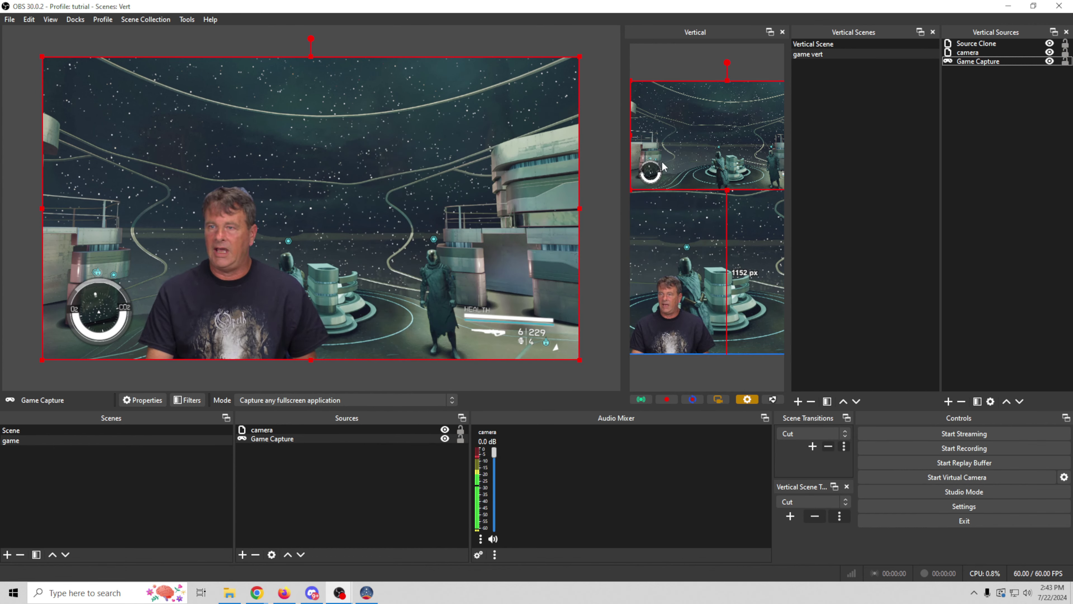
{"action": "mouse_move", "coordinate": [663, 166]}
{"action": "left_mouse_down"}
{"action": "mouse_move", "coordinate": [653, 169]}
{"action": "mouse_move", "coordinate": [677, 147]}
{"action": "mouse_move", "coordinate": [670, 173]}
{"action": "mouse_move", "coordinate": [652, 172]}
{"action": "left_mouse_up"}
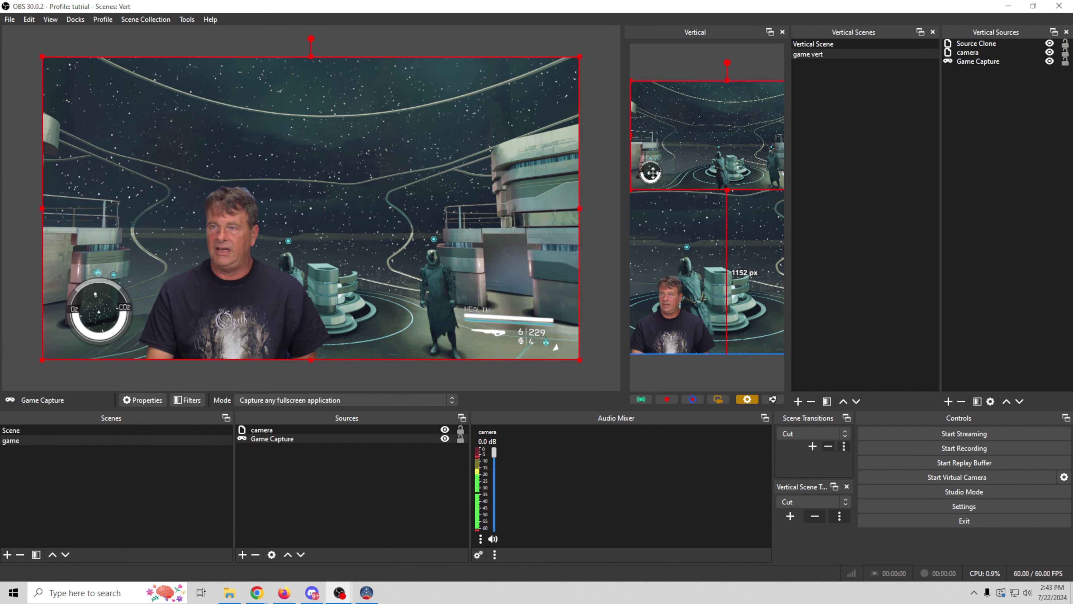
{"action": "left_click", "coordinate": [980, 43]}
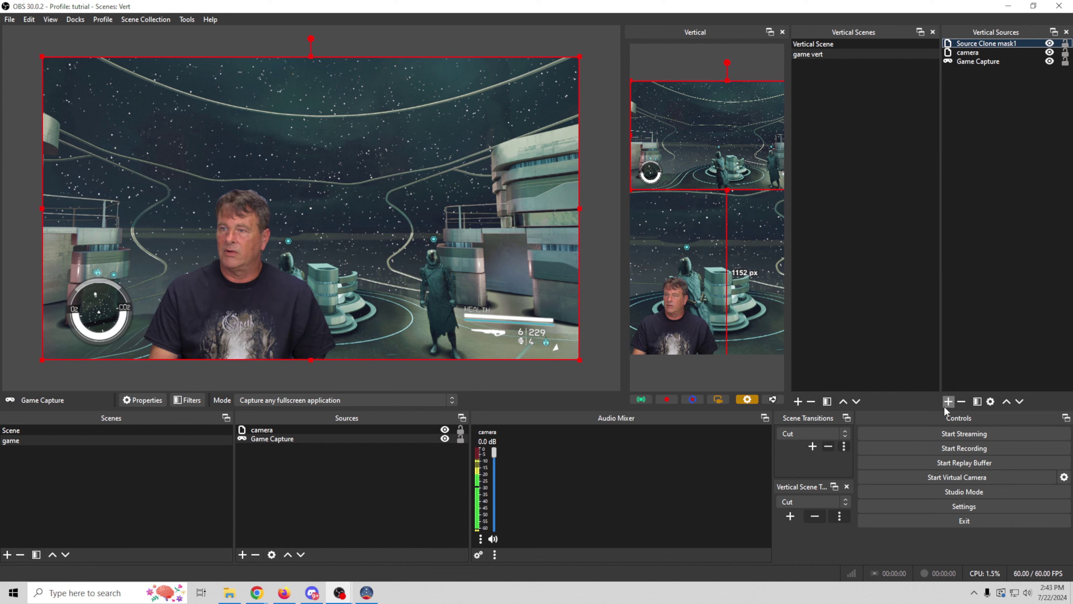
Add an Image Mask/Blend effect filter with its default name to Source Clone mask1.
{"action": "right_click", "coordinate": [1015, 44]}
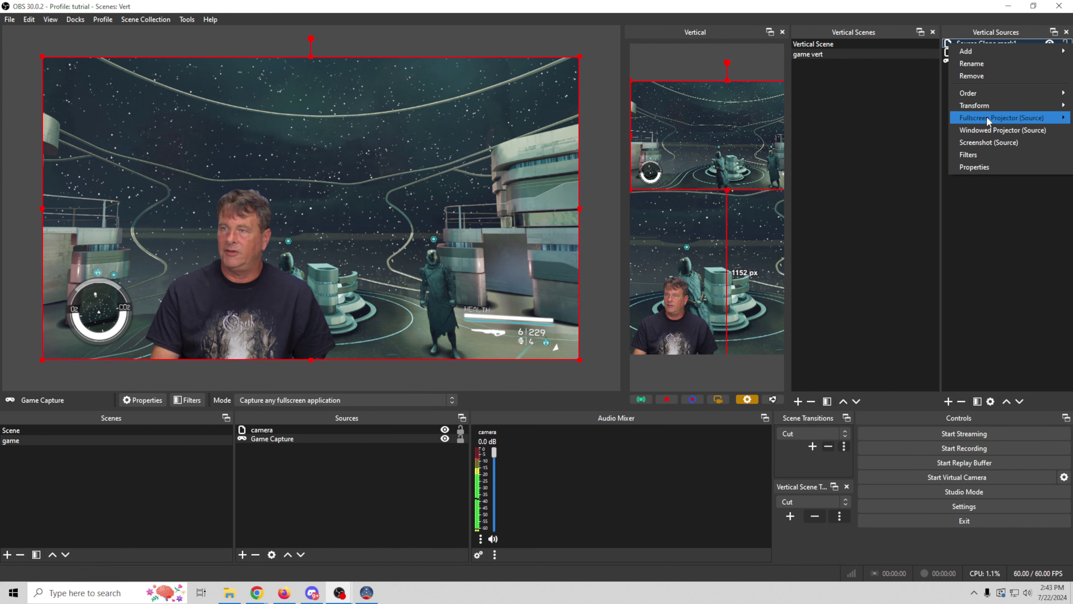
{"action": "left_click", "coordinate": [980, 155]}
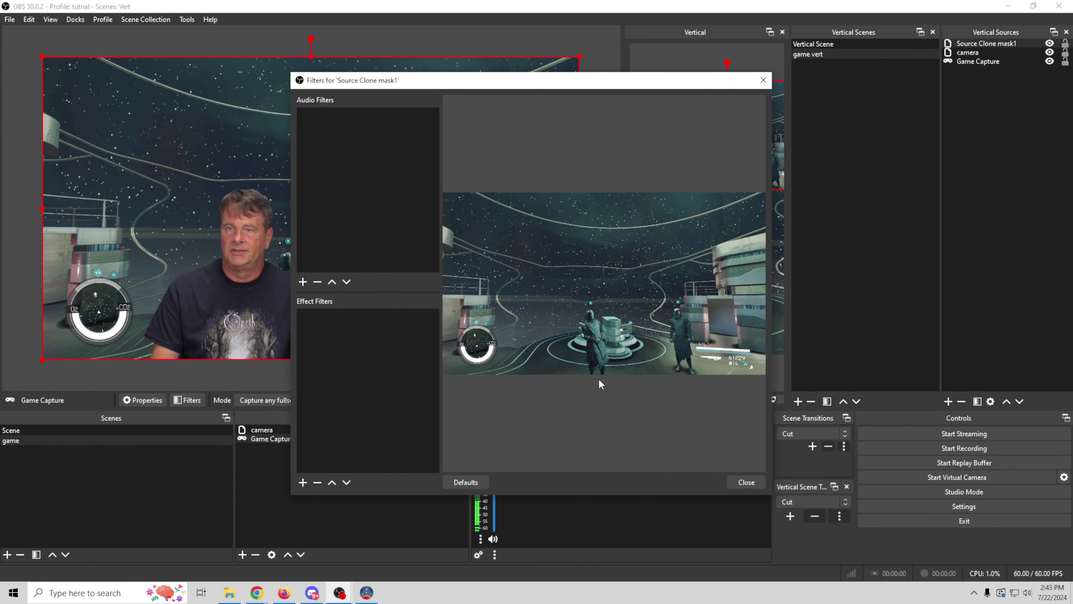
{"action": "left_click", "coordinate": [302, 482]}
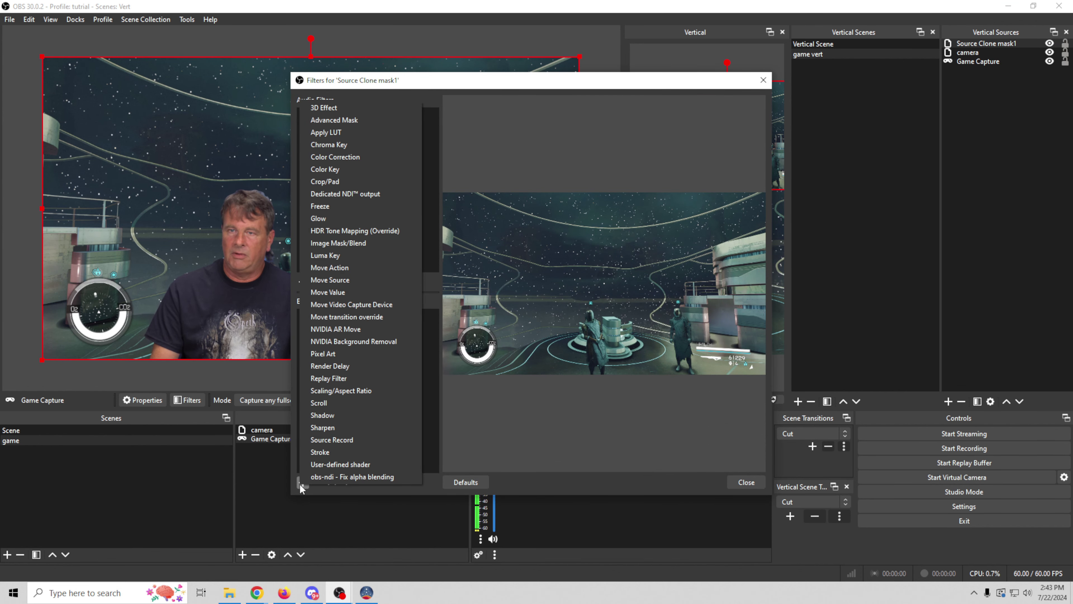
{"action": "left_click", "coordinate": [350, 243]}
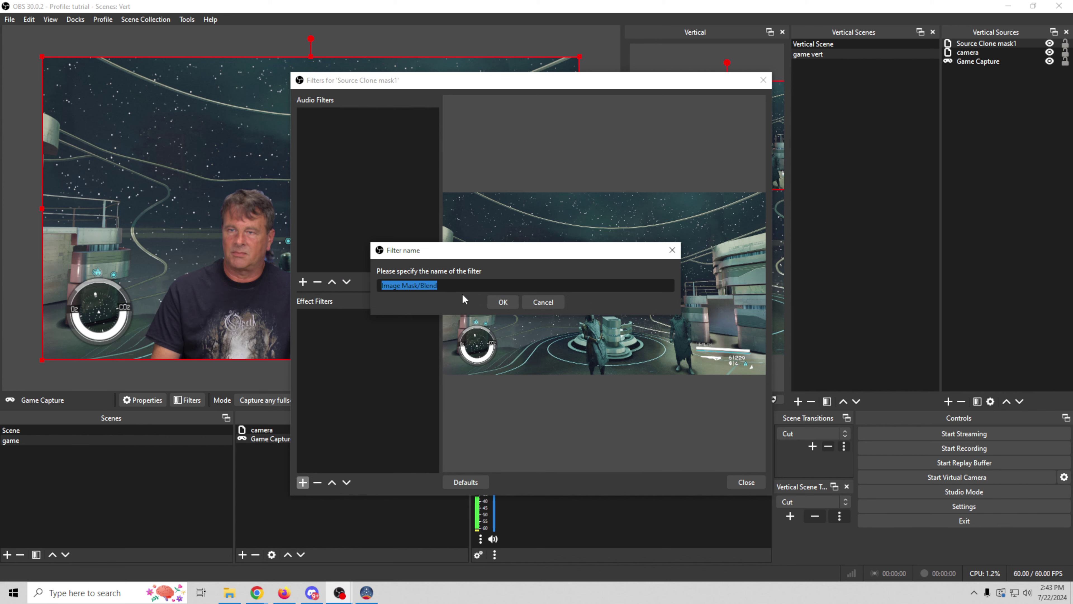
{"action": "left_click", "coordinate": [503, 302]}
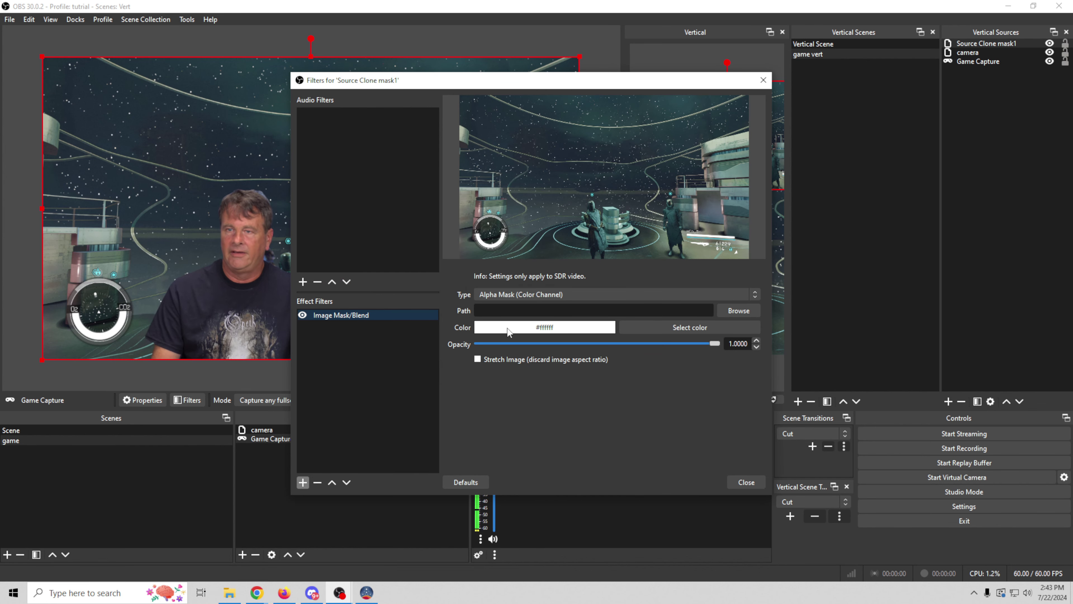
Try mask fix.png from the Create Vert Game folder as the image for Source Clone mask1's mask filter.
{"action": "left_click", "coordinate": [738, 310]}
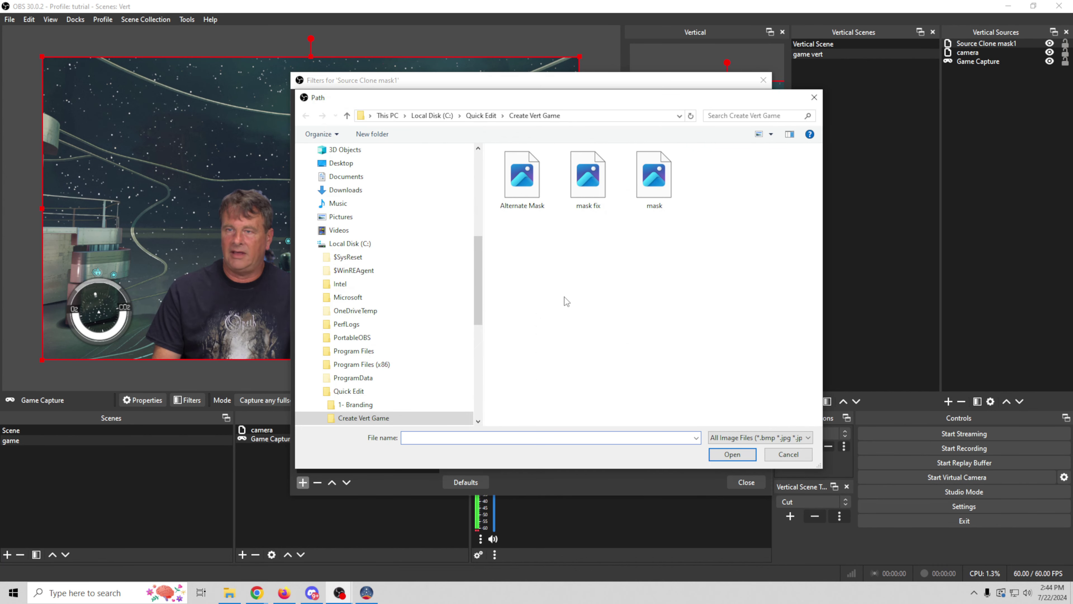
{"action": "left_click", "coordinate": [527, 191]}
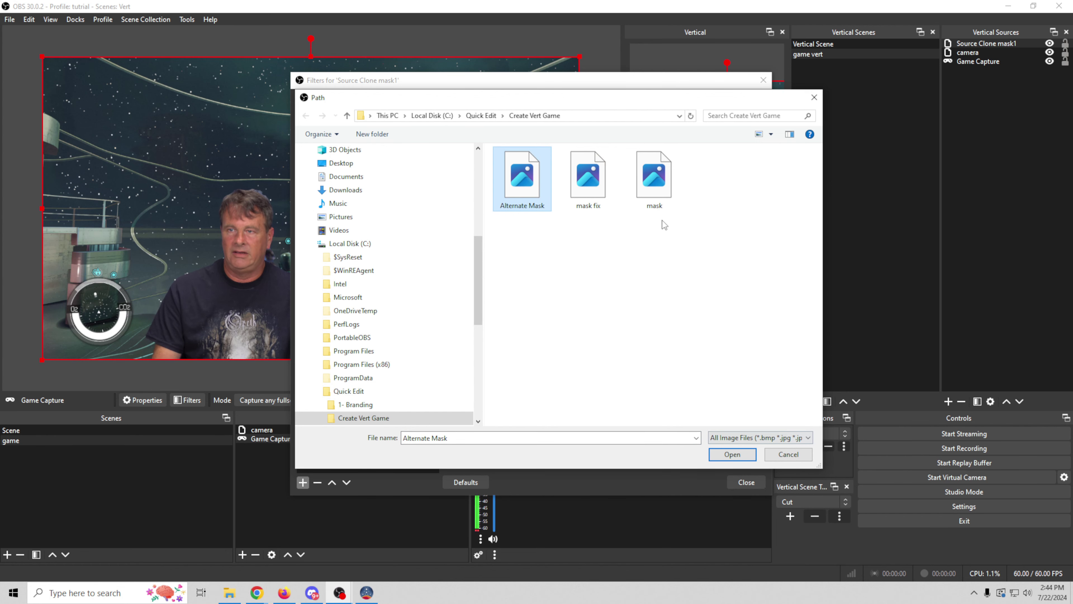
{"action": "left_click_drag", "start_coordinate": [633, 105], "coordinate": [677, 340]}
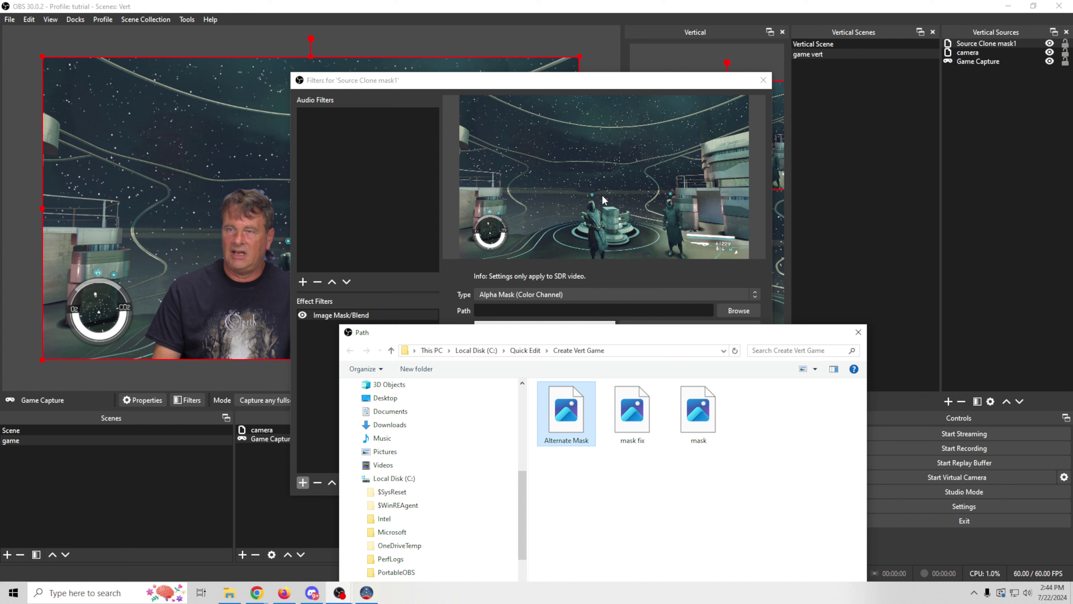
{"action": "left_click_drag", "start_coordinate": [634, 332], "coordinate": [634, 204]}
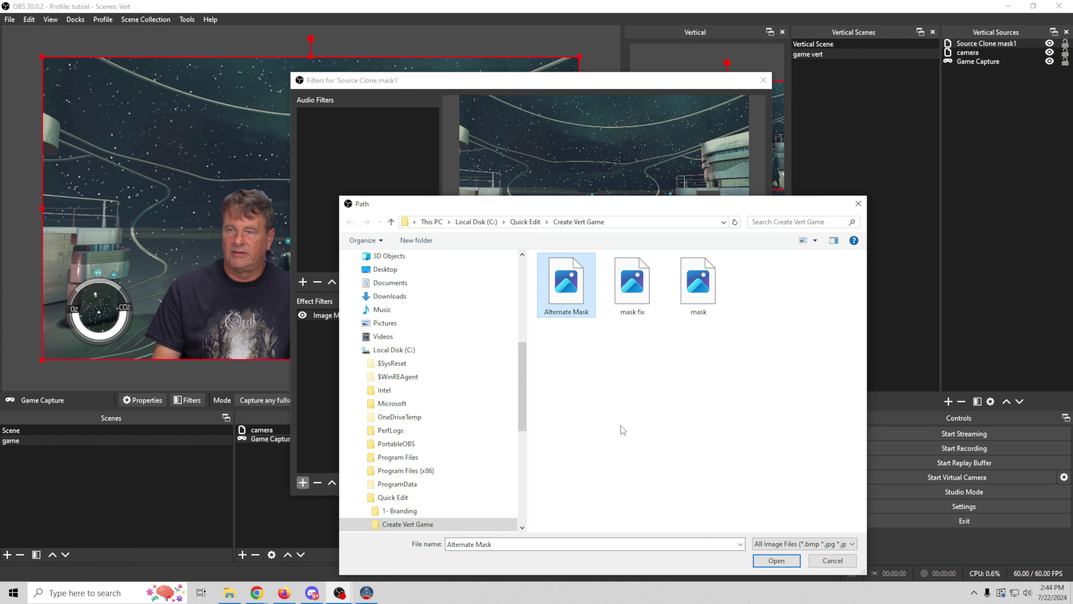
{"action": "left_click", "coordinate": [643, 303]}
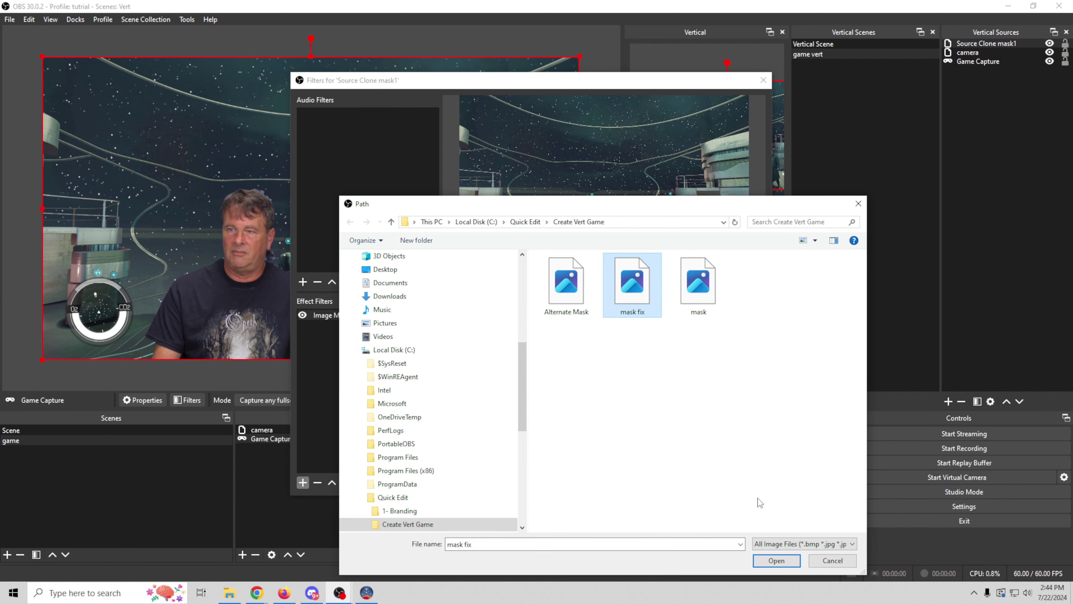
{"action": "left_click", "coordinate": [777, 561]}
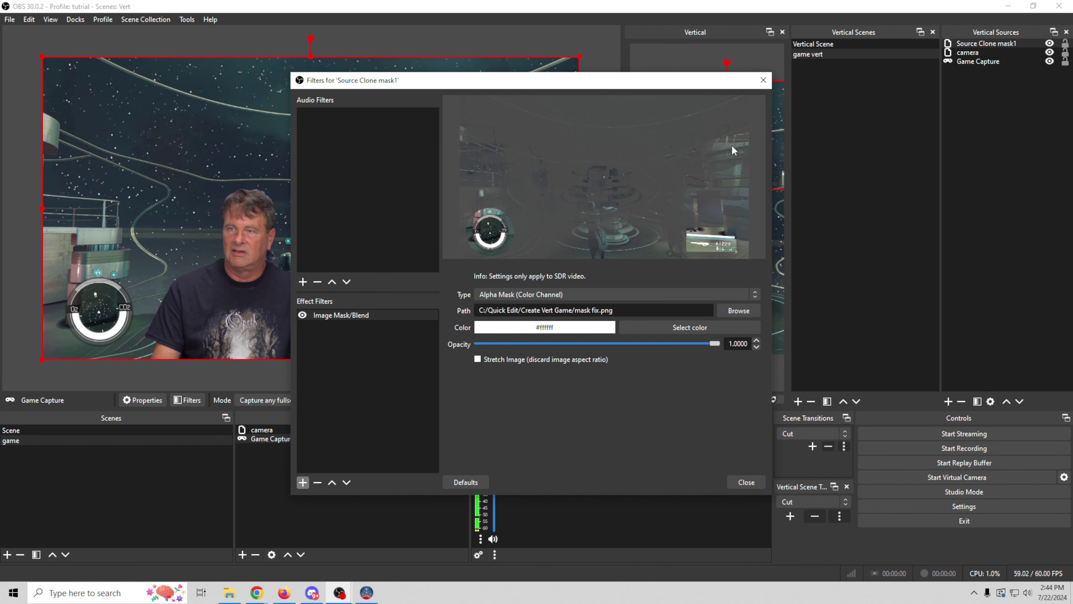
Load Alternate Mask.png into the Image Mask/Blend filter, set its type to Alpha Mask (Alpha Channel), and close the filters.
{"action": "left_click", "coordinate": [739, 310]}
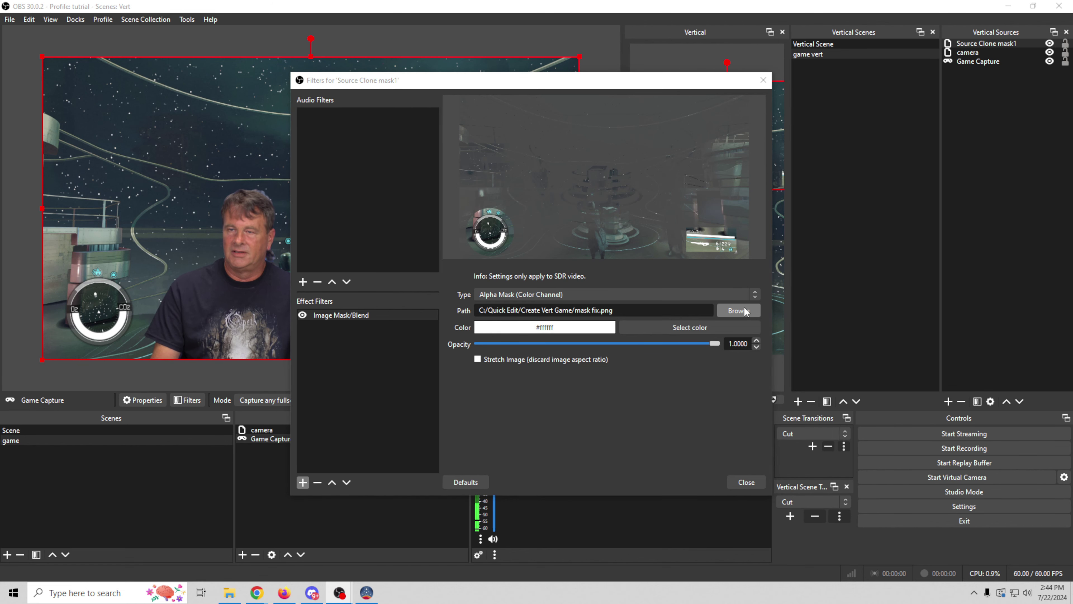
{"action": "left_click", "coordinate": [580, 298]}
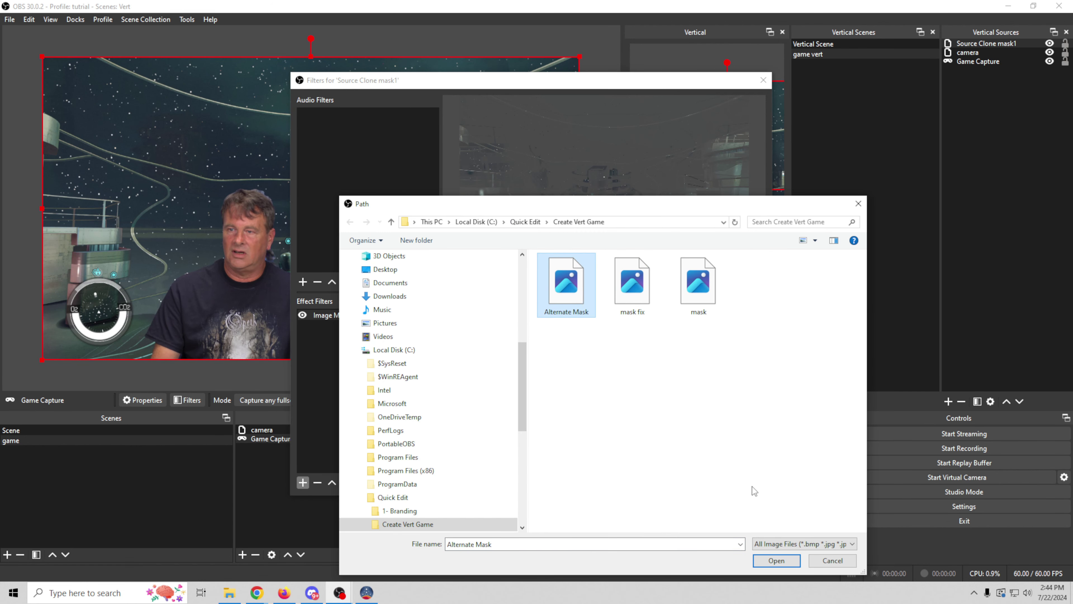
{"action": "left_click", "coordinate": [767, 559]}
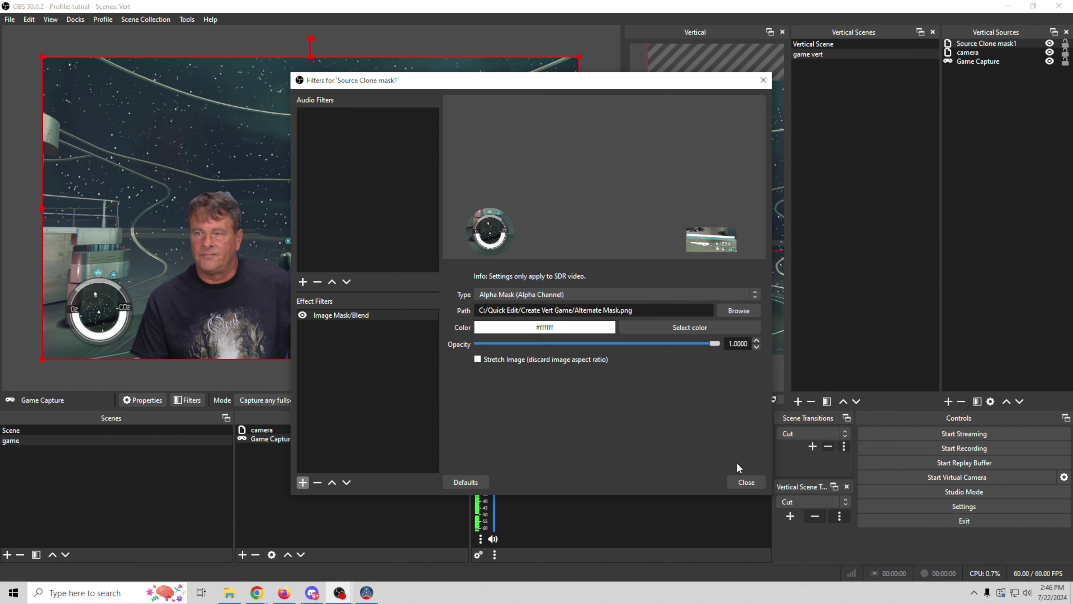
{"action": "left_click", "coordinate": [746, 482]}
Place the masked clone's circular gauge in the vertical canvas's lower-right corner, and add the existing Source Clone mask1 a second time.
{"action": "mouse_move", "coordinate": [689, 227]}
{"action": "left_mouse_down"}
{"action": "mouse_move", "coordinate": [749, 311]}
{"action": "mouse_move", "coordinate": [748, 336]}
{"action": "left_mouse_up"}
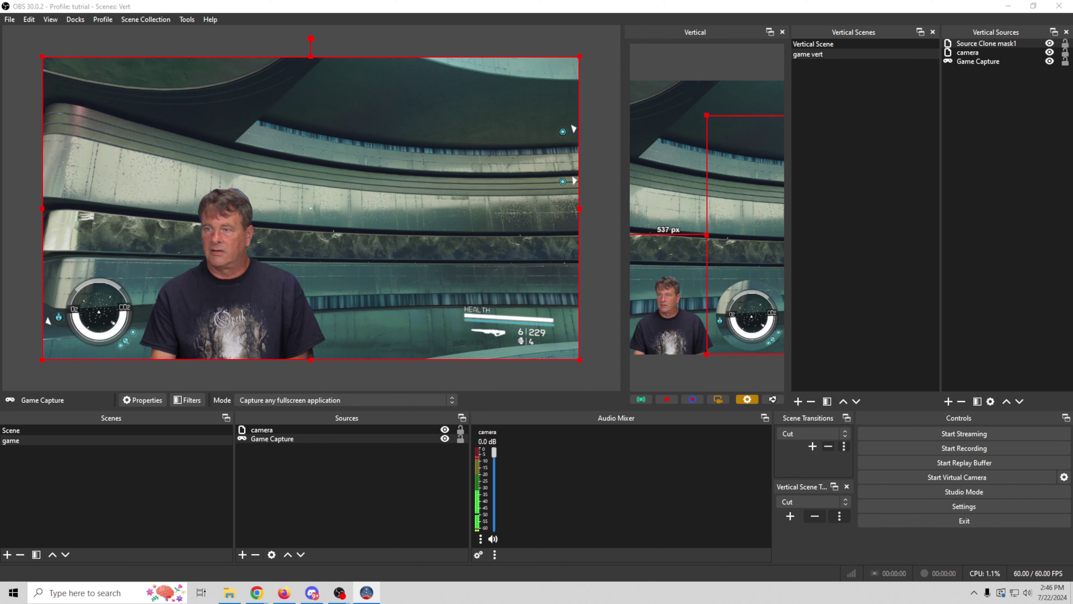
{"action": "left_click", "coordinate": [948, 401]}
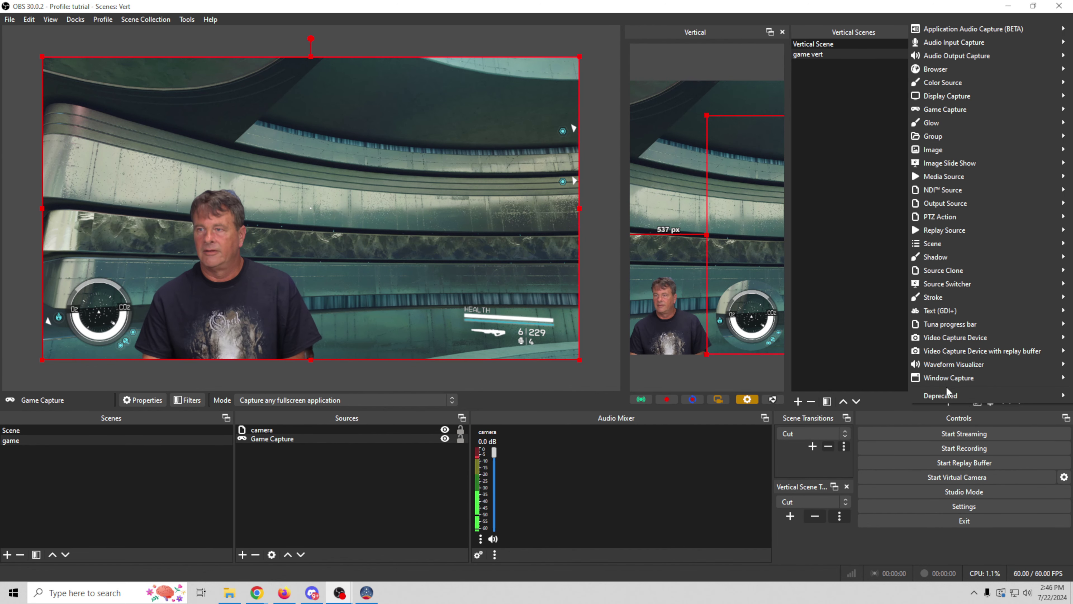
{"action": "mouse_move", "coordinate": [950, 274]}
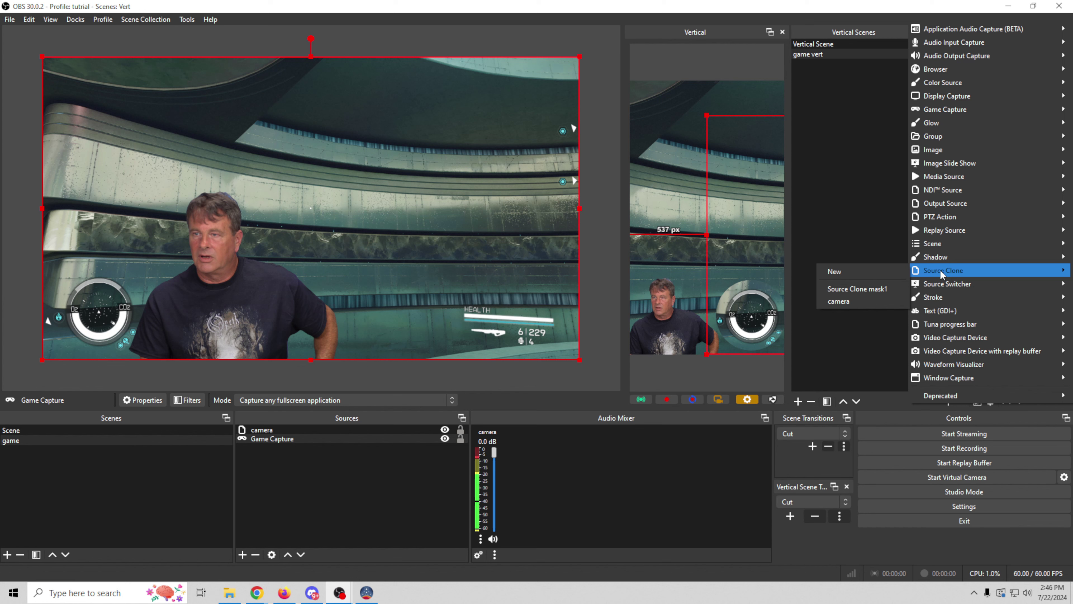
{"action": "left_click", "coordinate": [884, 289]}
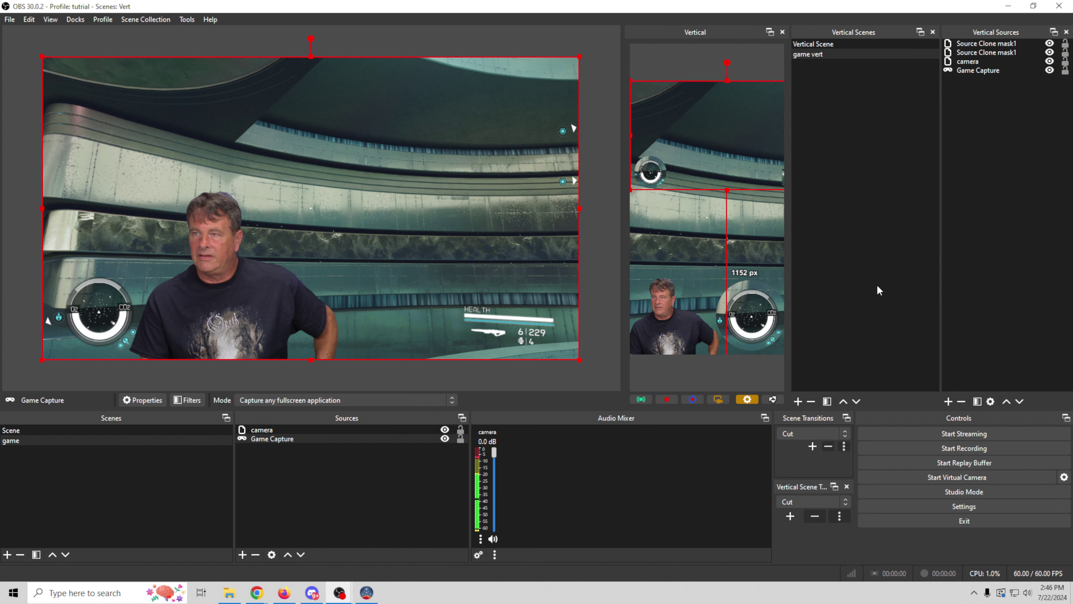
Enlarge and move the second Source Clone mask1 so the health and ammo display sits in the vertical canvas's upper-right corner.
{"action": "left_click_drag", "start_coordinate": [739, 155], "coordinate": [638, 167]}
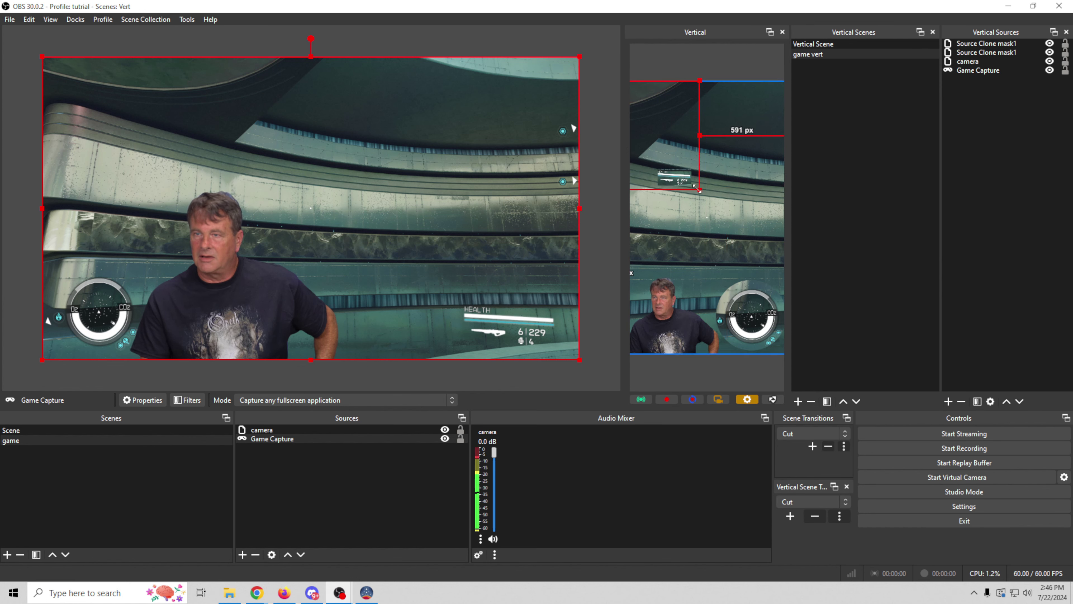
{"action": "left_click_drag", "start_coordinate": [698, 189], "coordinate": [801, 291]}
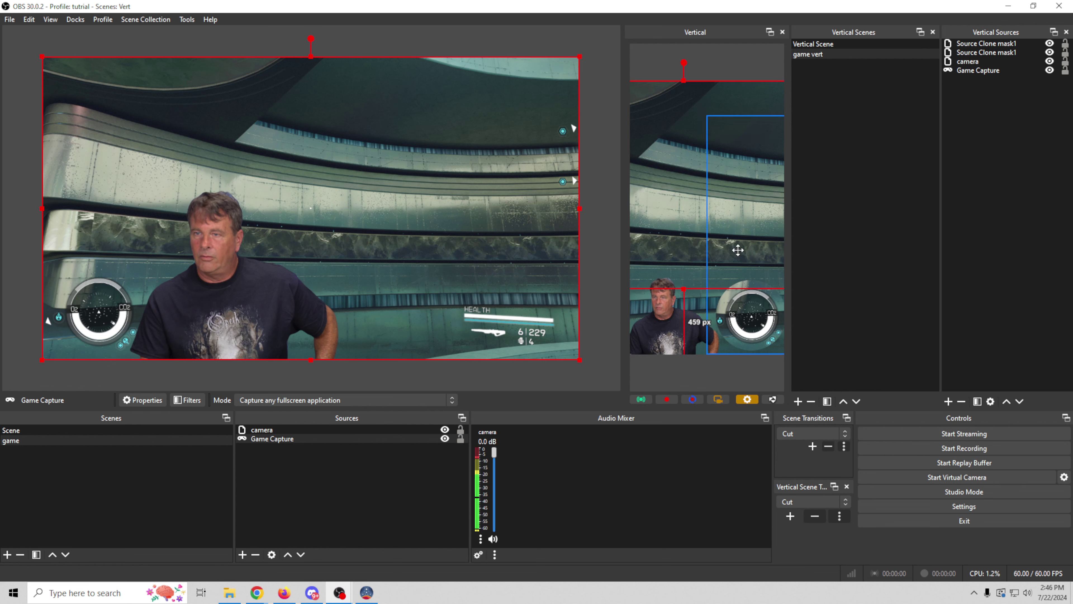
{"action": "mouse_move", "coordinate": [738, 250]}
{"action": "left_mouse_down"}
{"action": "mouse_move", "coordinate": [628, 165]}
{"action": "mouse_move", "coordinate": [628, 92]}
{"action": "left_mouse_up"}
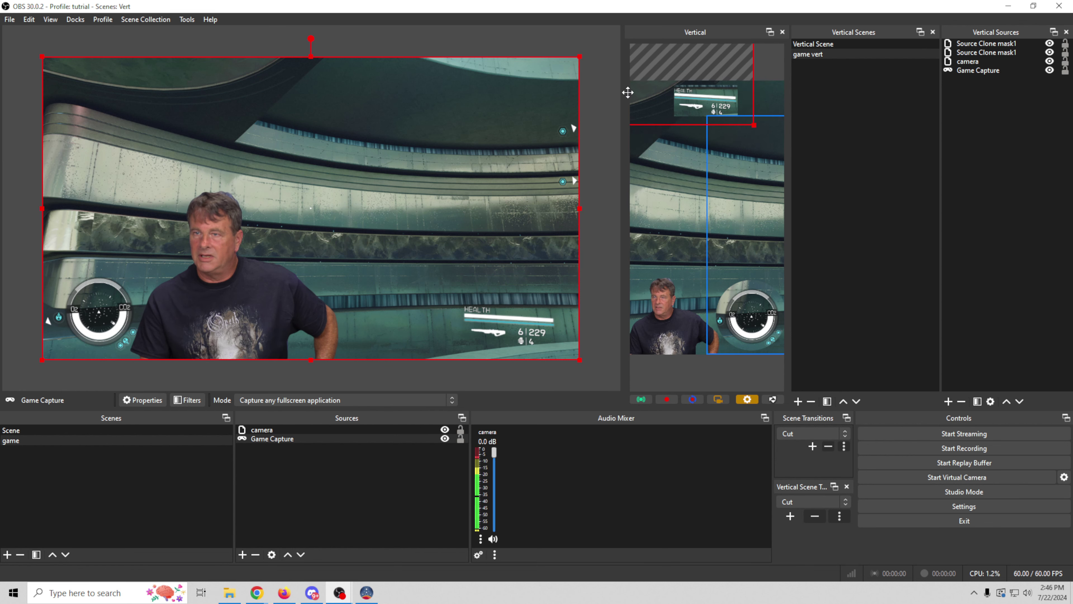
{"action": "mouse_move", "coordinate": [755, 124]}
{"action": "left_mouse_down"}
{"action": "mouse_move", "coordinate": [774, 138]}
{"action": "mouse_move", "coordinate": [733, 113]}
{"action": "mouse_move", "coordinate": [765, 108]}
{"action": "left_mouse_up"}
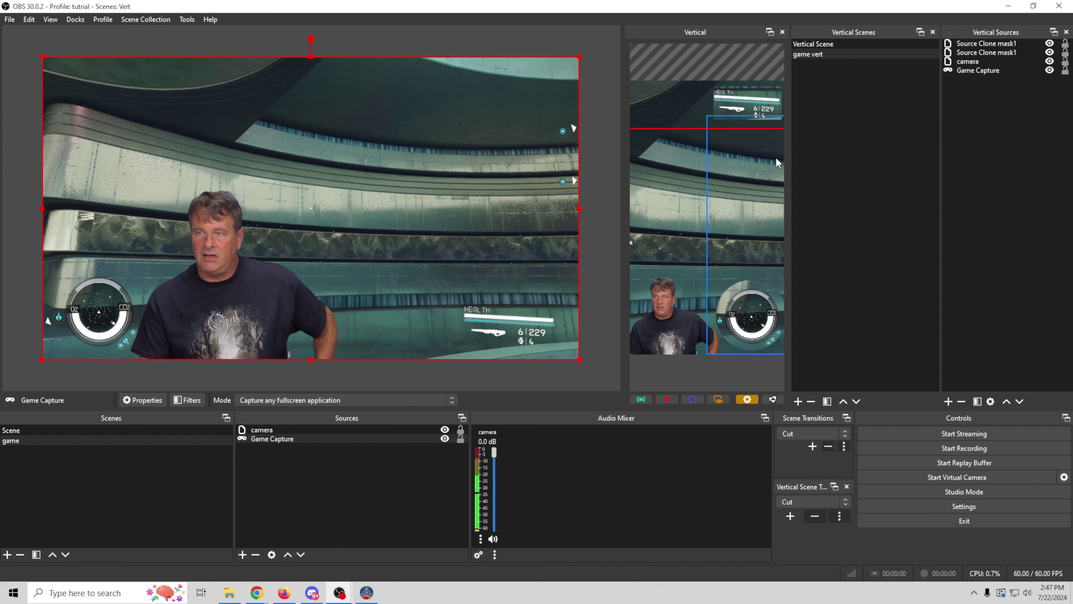
{"action": "left_click_drag", "start_coordinate": [765, 107], "coordinate": [759, 105]}
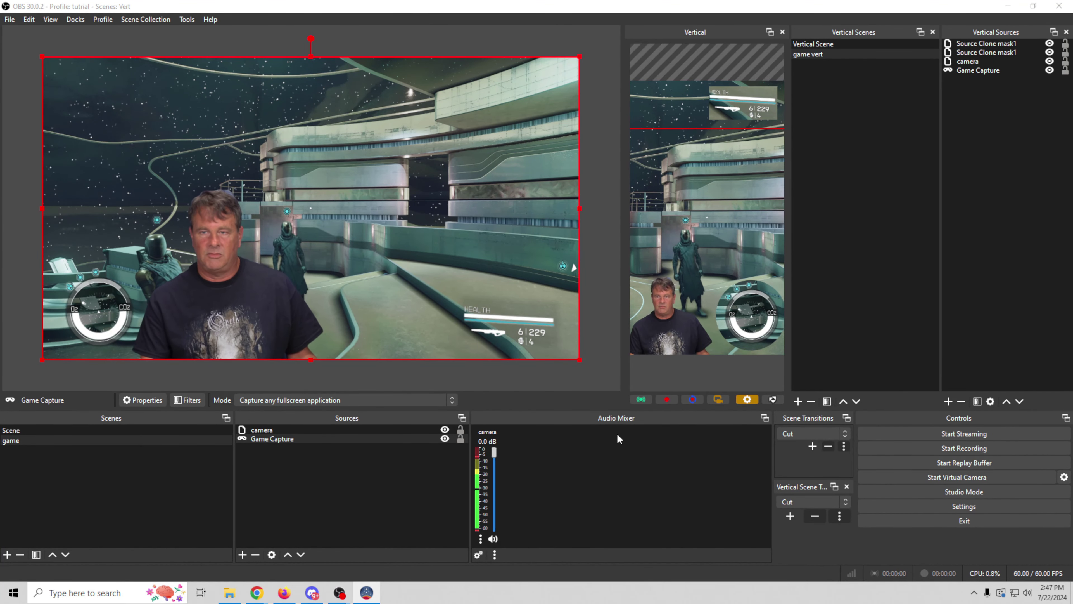
Add an Application Audio Capture named "game audio" to the main game scene, capturing the [Starfield.exe]: Starfield window.
{"action": "left_click", "coordinate": [243, 556]}
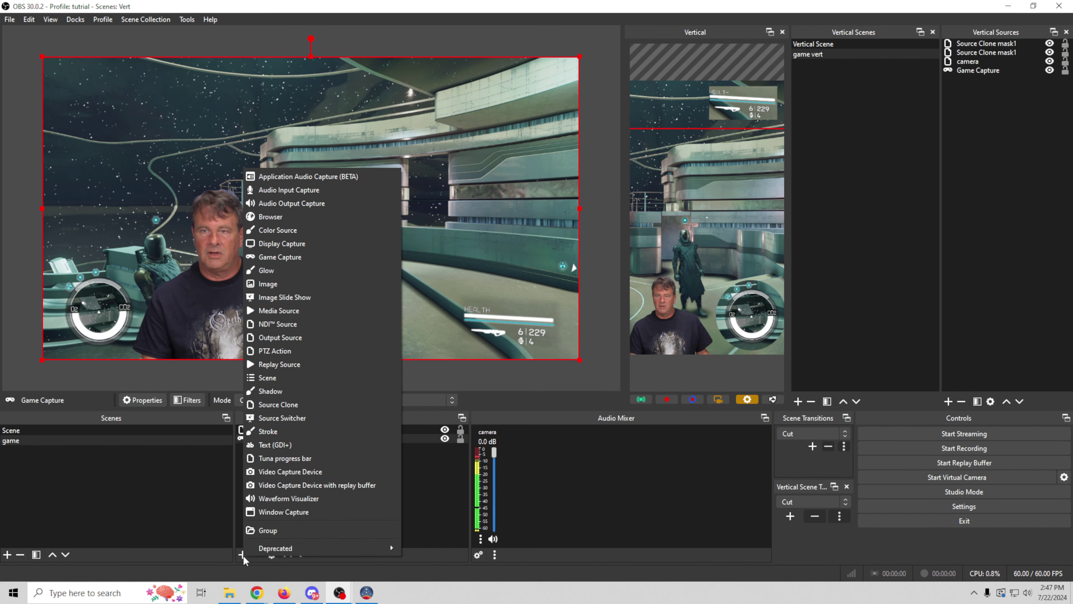
{"action": "left_click", "coordinate": [343, 176]}
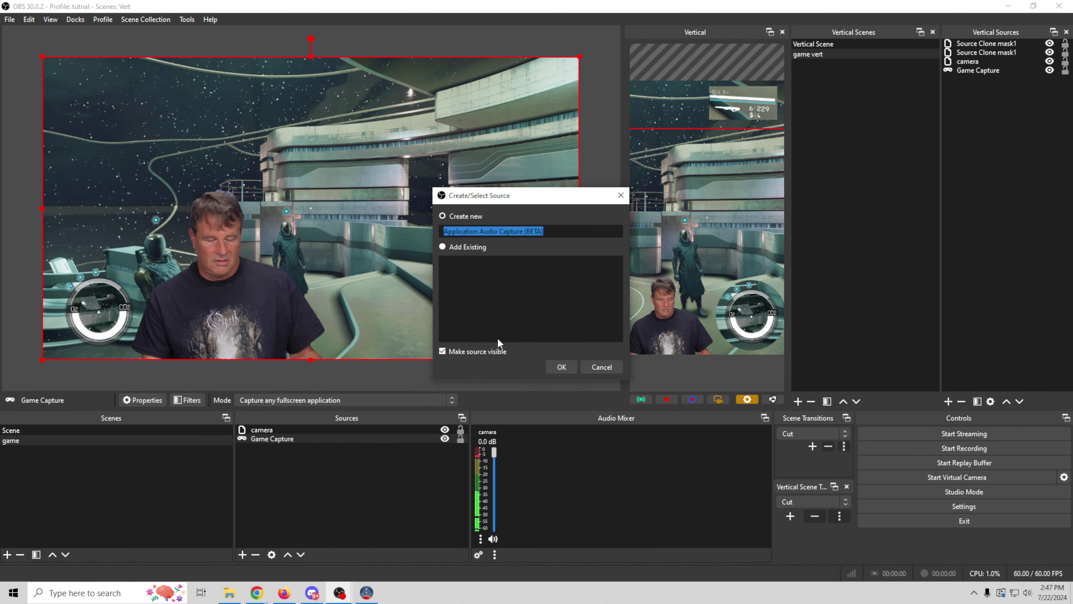
{"action": "type", "text": "gam"}
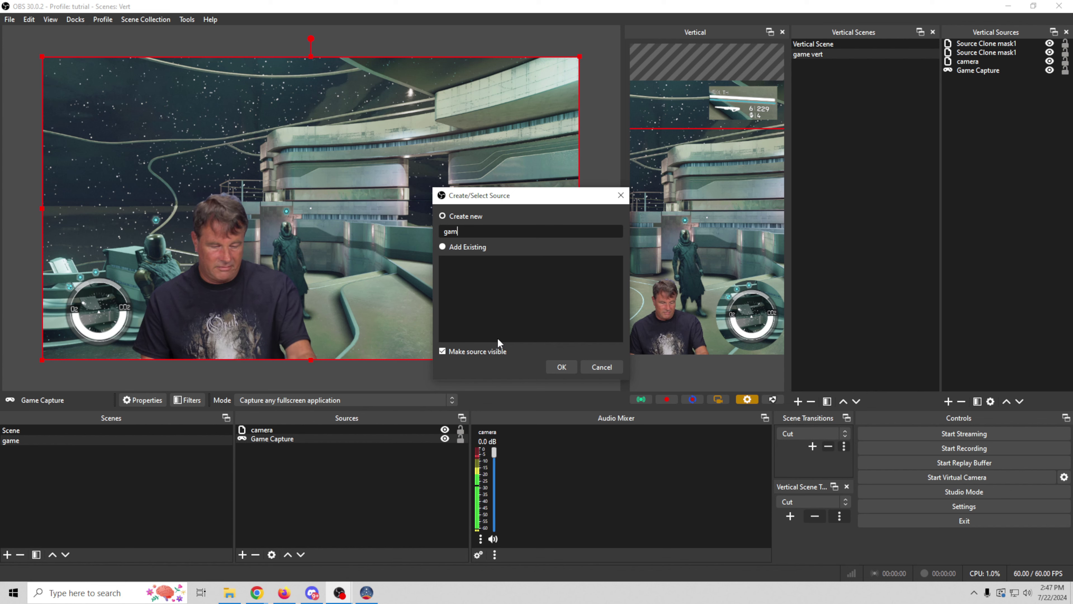
{"action": "type", "text": "e audio"}
{"action": "left_click", "coordinate": [562, 366]}
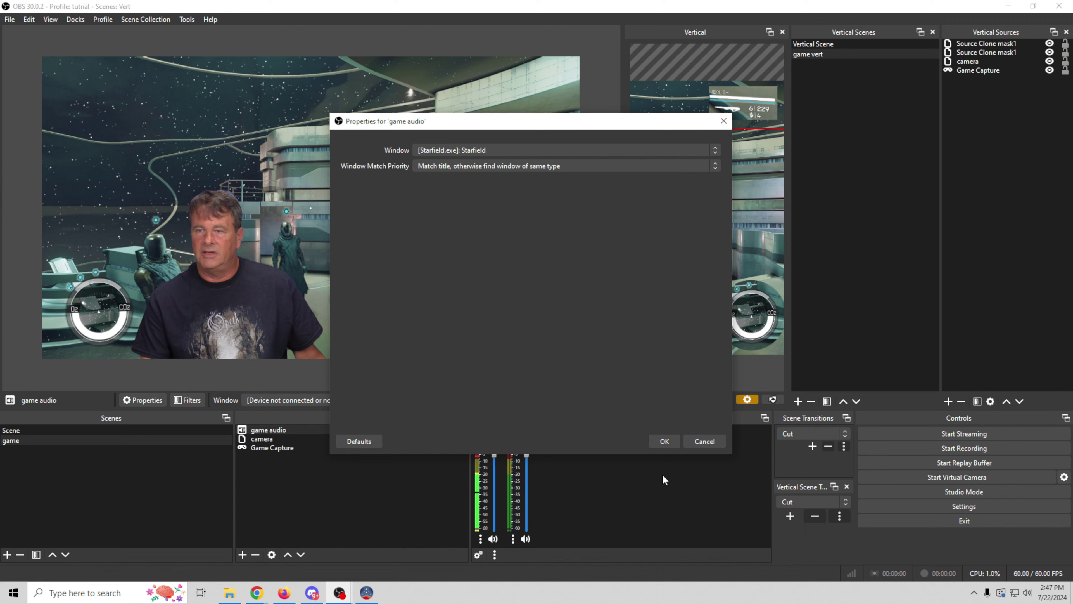
{"action": "left_click", "coordinate": [663, 441]}
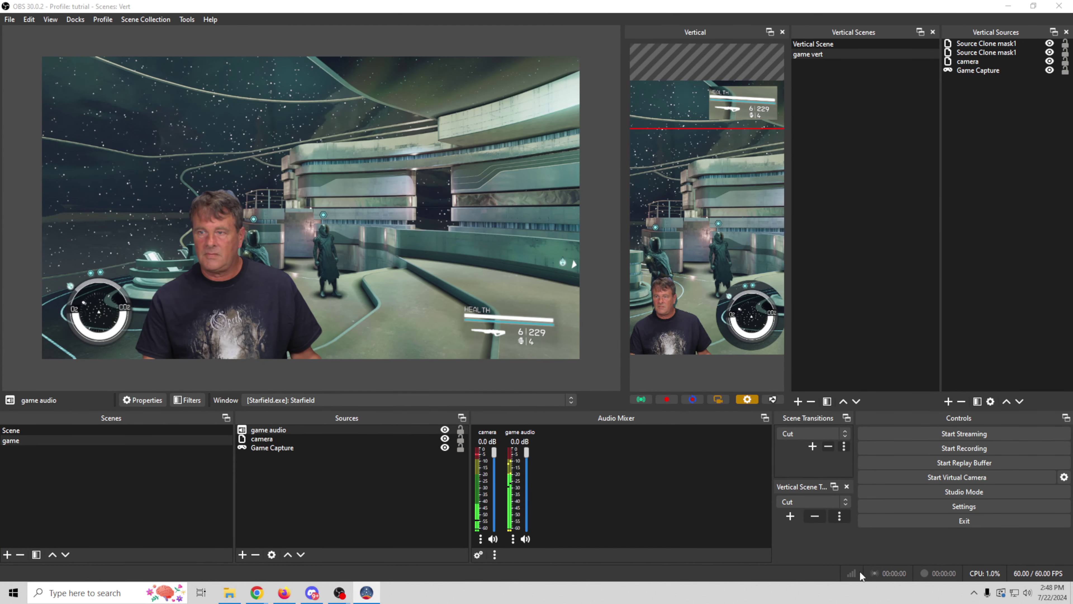
Set both the main scene transition and the vertical scene transition to Move.
{"action": "left_click", "coordinate": [844, 434]}
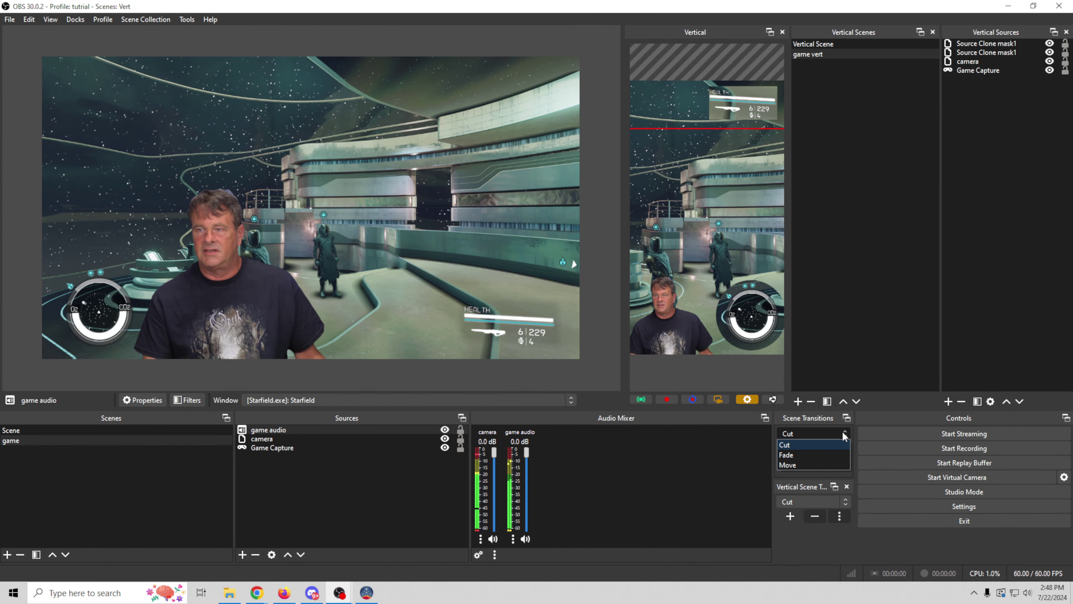
{"action": "left_click", "coordinate": [808, 464]}
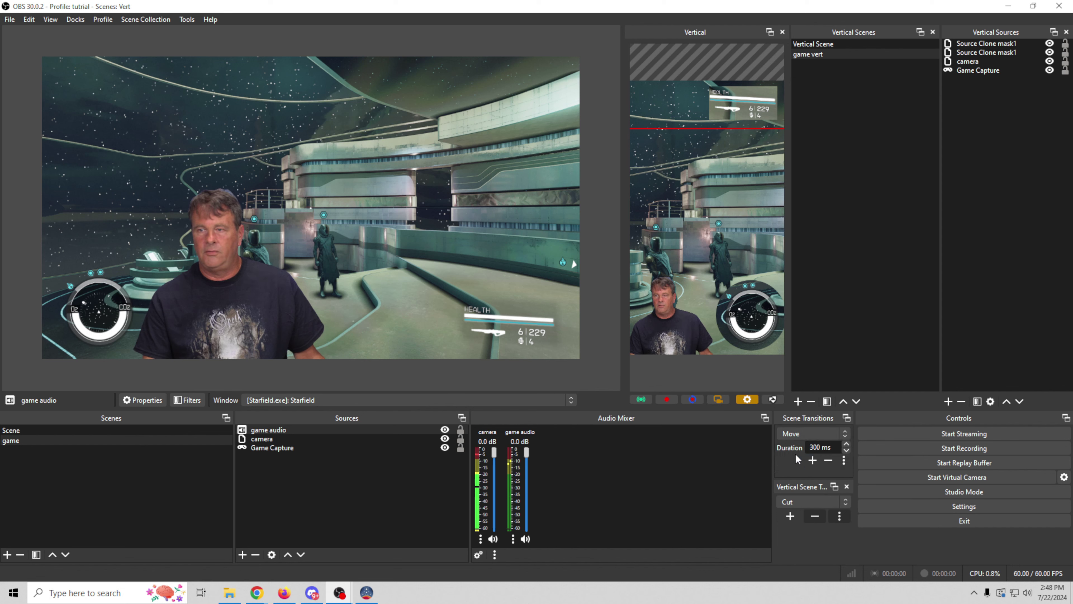
{"action": "left_click", "coordinate": [845, 501]}
{"action": "left_click", "coordinate": [833, 534]}
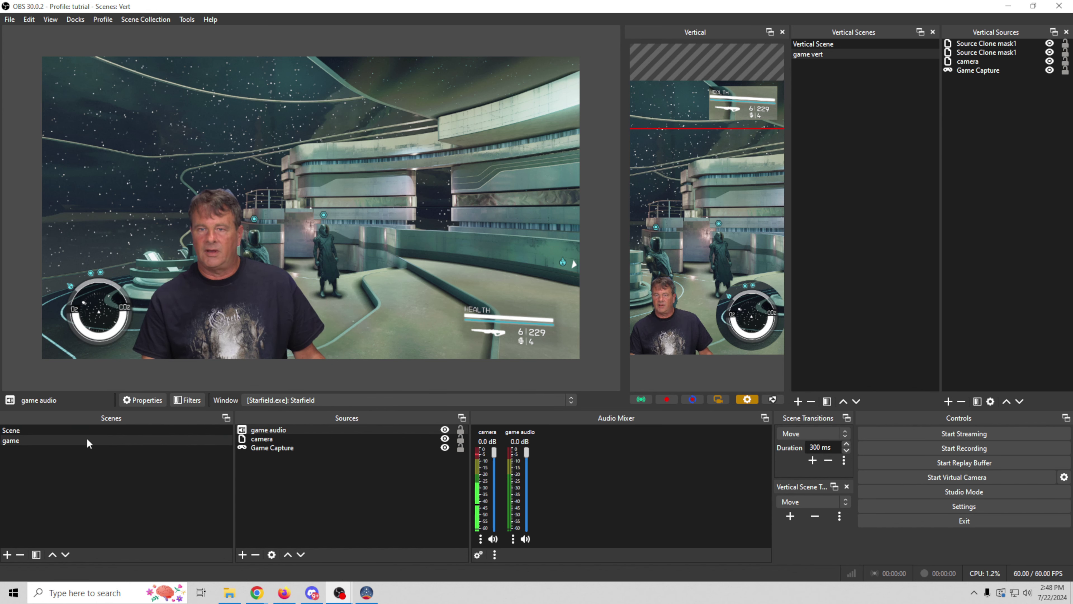
Check which main scenes are linked to the vertical scene game vert.
{"action": "right_click", "coordinate": [816, 57]}
{"action": "mouse_move", "coordinate": [873, 183]}
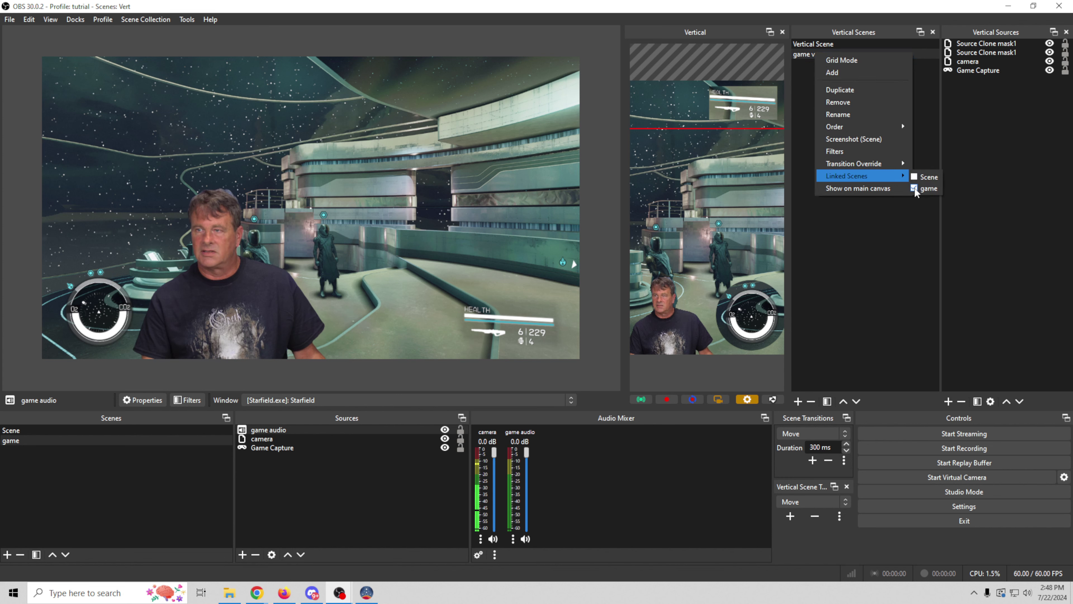
{"action": "left_click", "coordinate": [908, 220]}
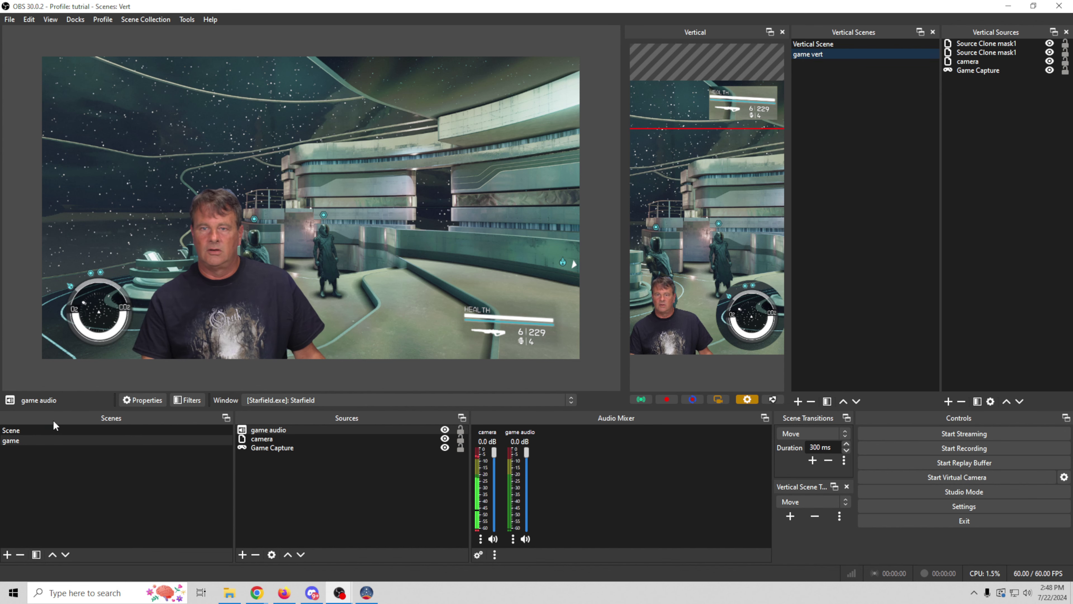
Test the linked scenes by switching the main canvas to Scene and back to game, and bring Starfield to the front.
{"action": "left_click", "coordinate": [49, 431]}
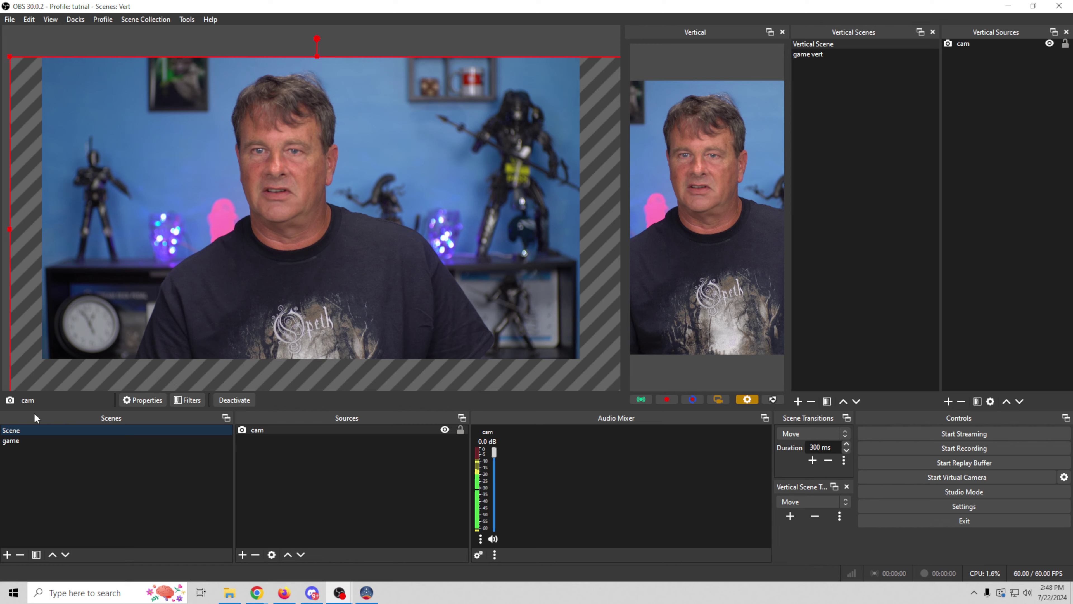
{"action": "left_click", "coordinate": [30, 442]}
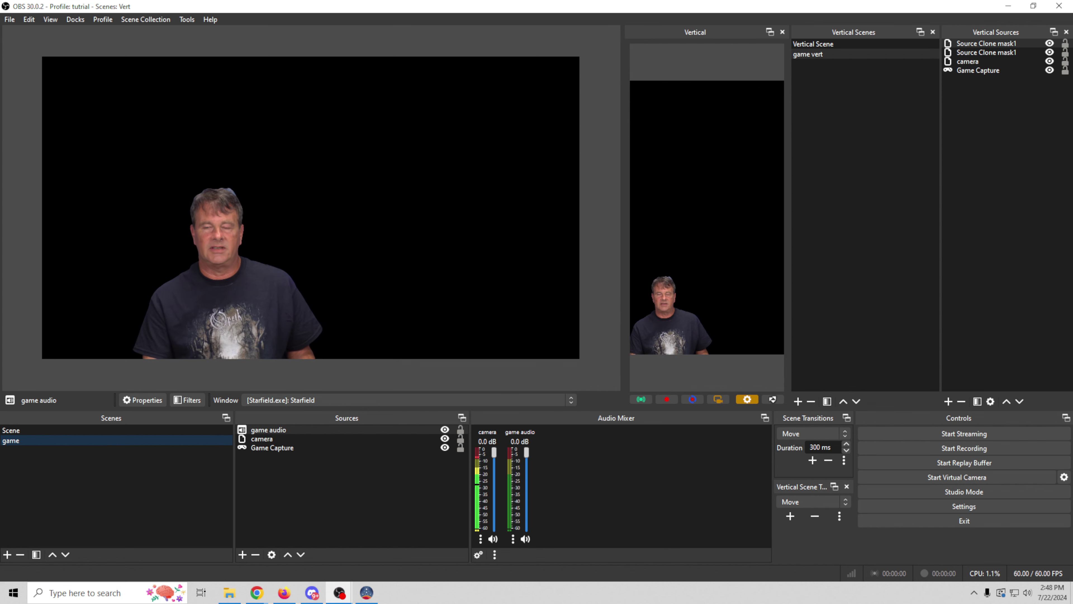
{"action": "key", "text": "alt+Tab"}
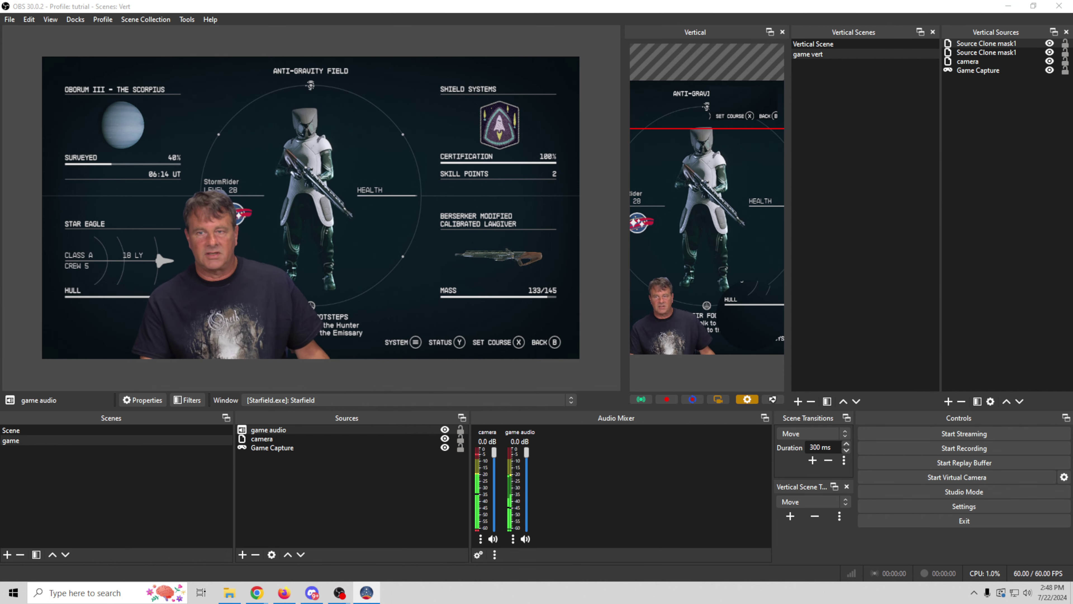
Remove the Game Capture source from the main game scene.
{"action": "left_click", "coordinate": [269, 448]}
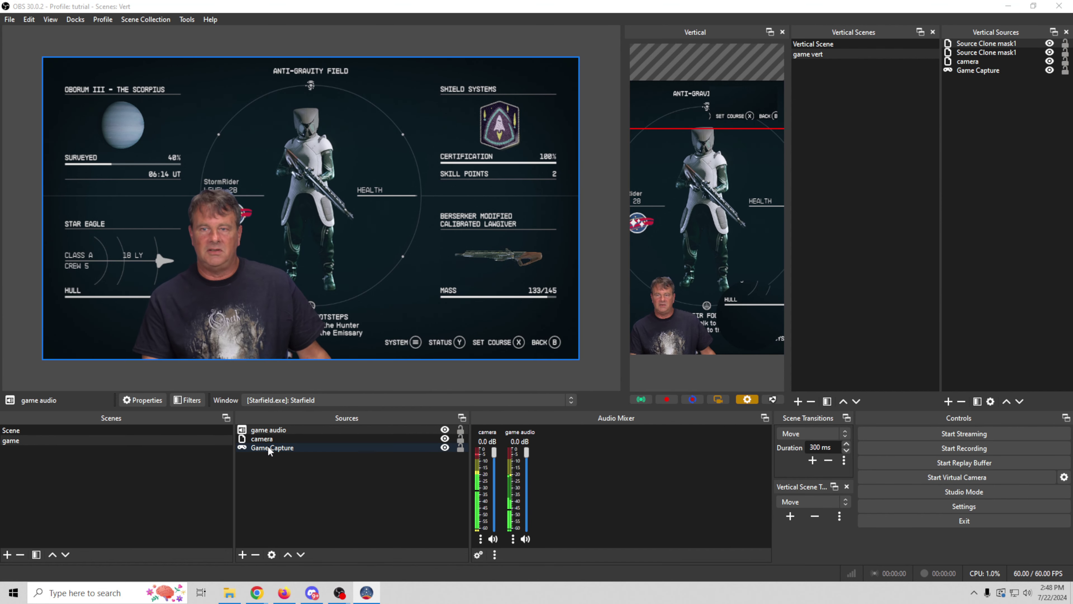
{"action": "right_click", "coordinate": [267, 447]}
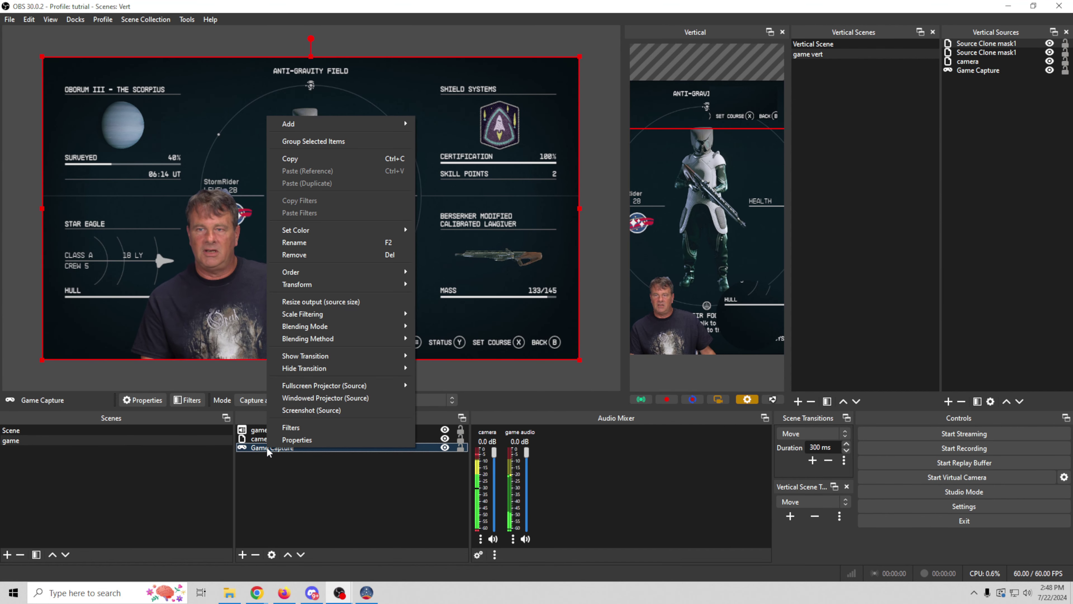
{"action": "left_click", "coordinate": [317, 251]}
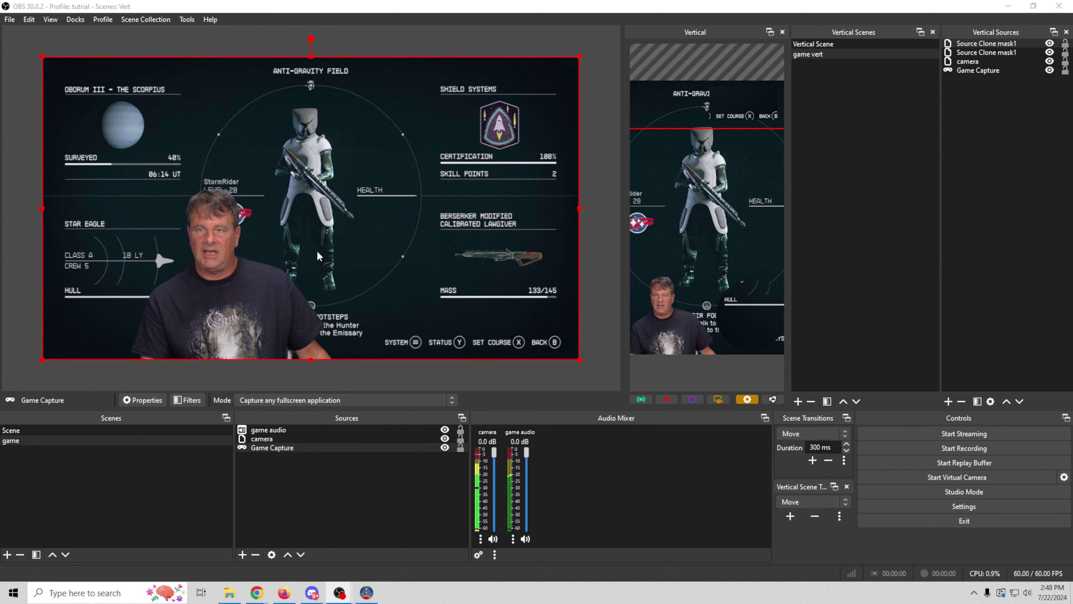
{"action": "left_click", "coordinate": [565, 305]}
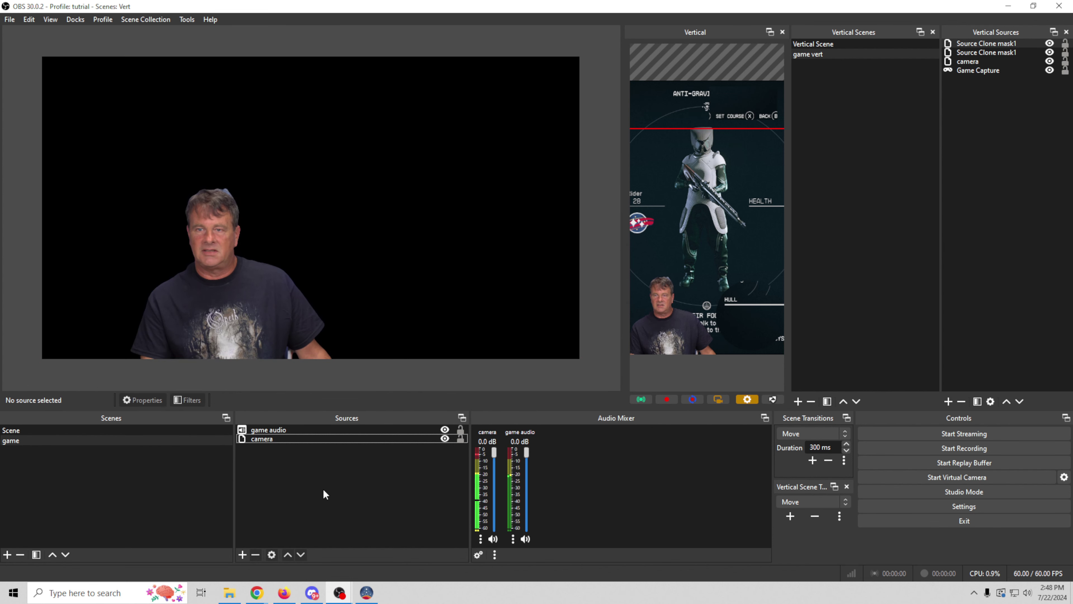
Add a Display Capture source named game display to the main game scene, capturing the SANYO LCD 1360x768 monitor.
{"action": "left_click", "coordinate": [242, 555]}
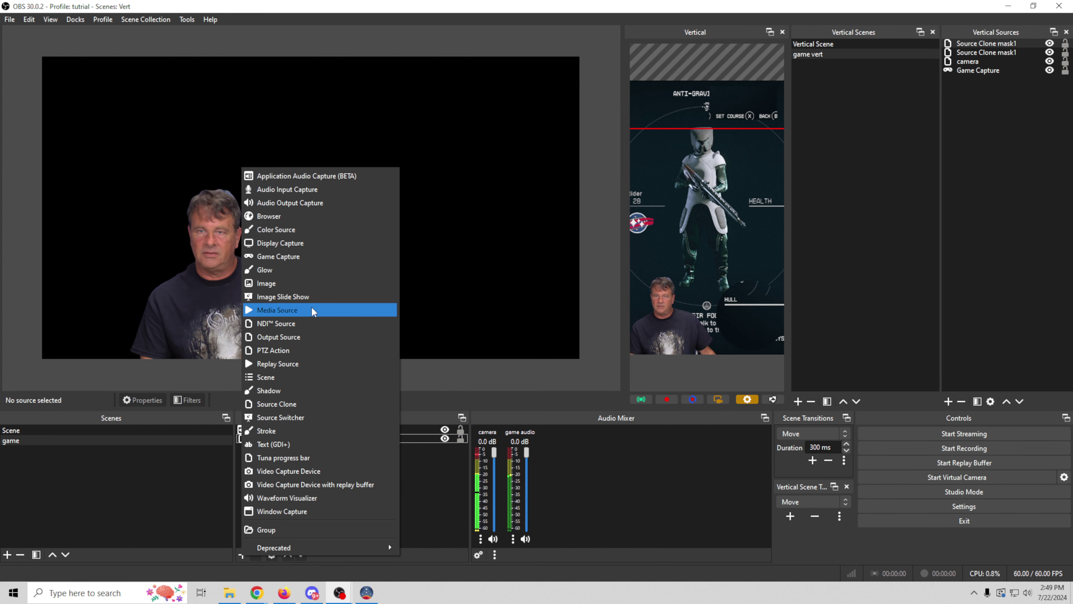
{"action": "left_click", "coordinate": [307, 243]}
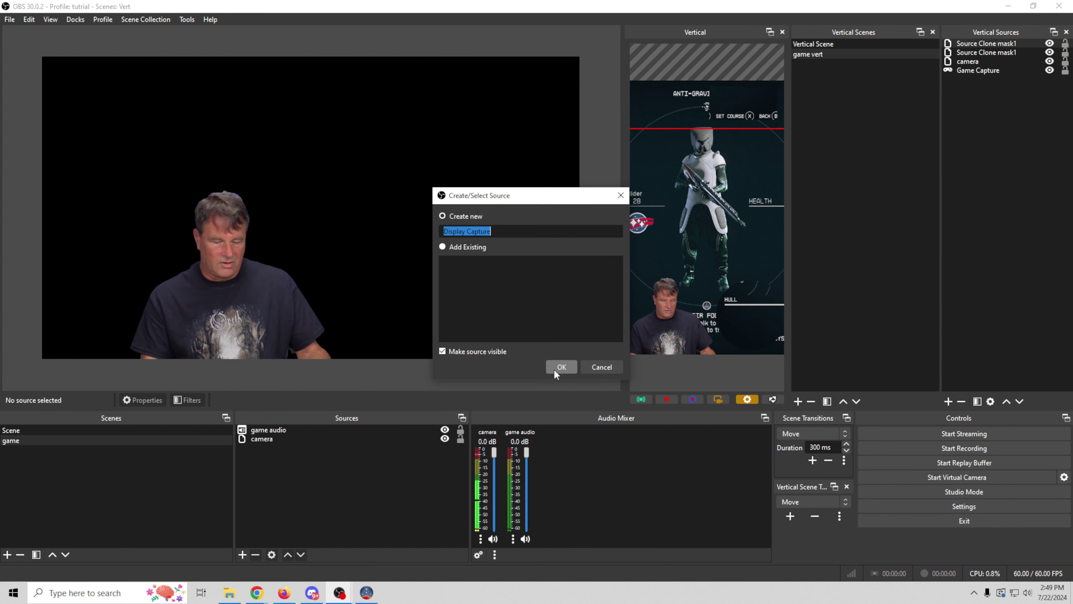
{"action": "type", "text": "game display"}
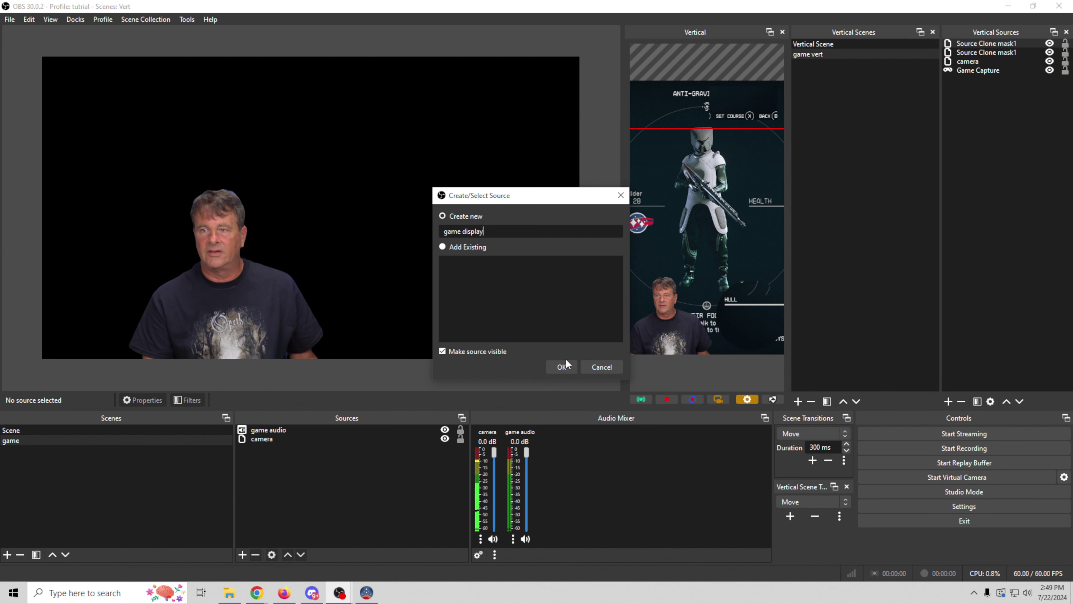
{"action": "left_click", "coordinate": [563, 366]}
{"action": "left_click", "coordinate": [713, 313]}
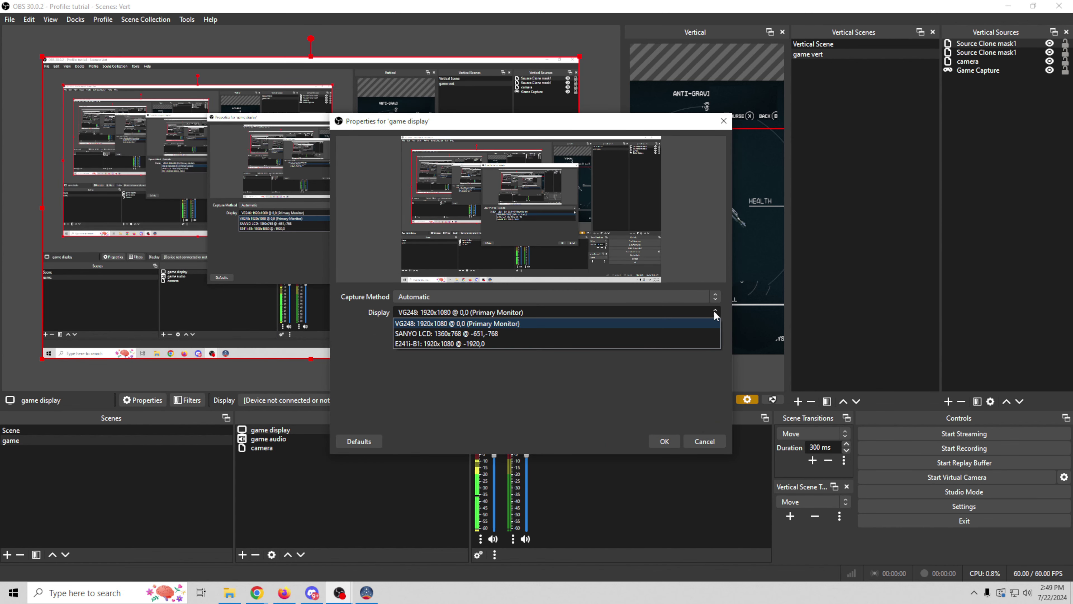
{"action": "left_click", "coordinate": [672, 333]}
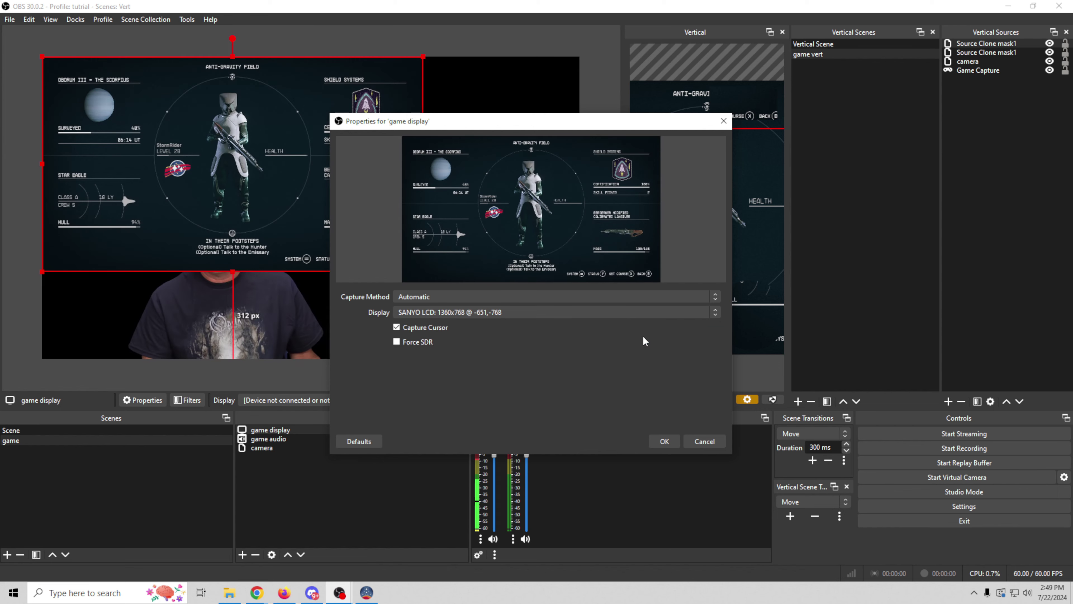
{"action": "left_click", "coordinate": [671, 441]}
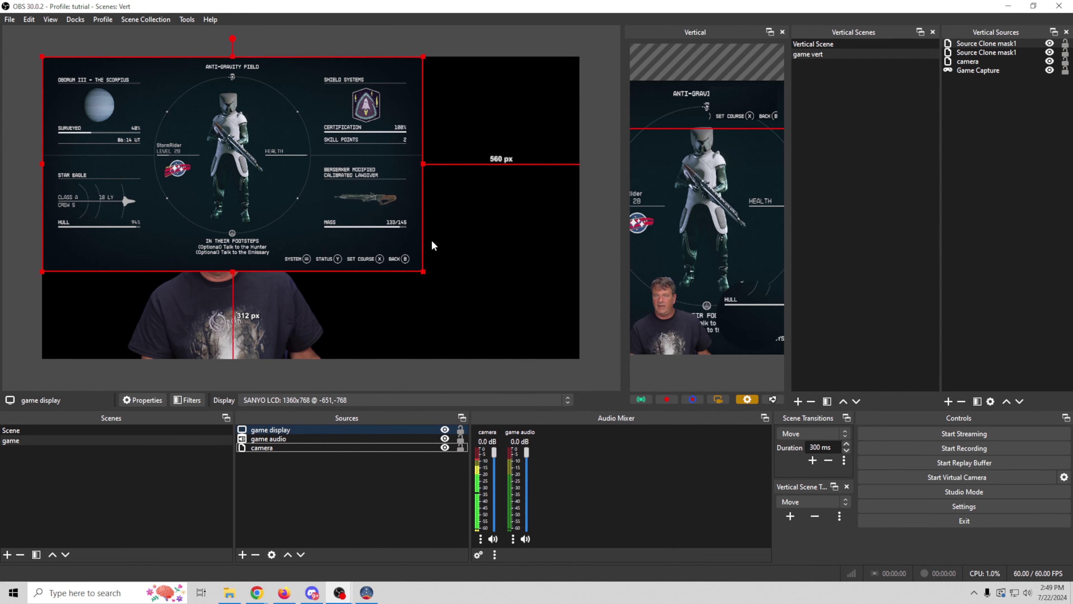
Enlarge game display to fill the main canvas and place it beneath the camera in the source order.
{"action": "left_click_drag", "start_coordinate": [421, 272], "coordinate": [553, 355]}
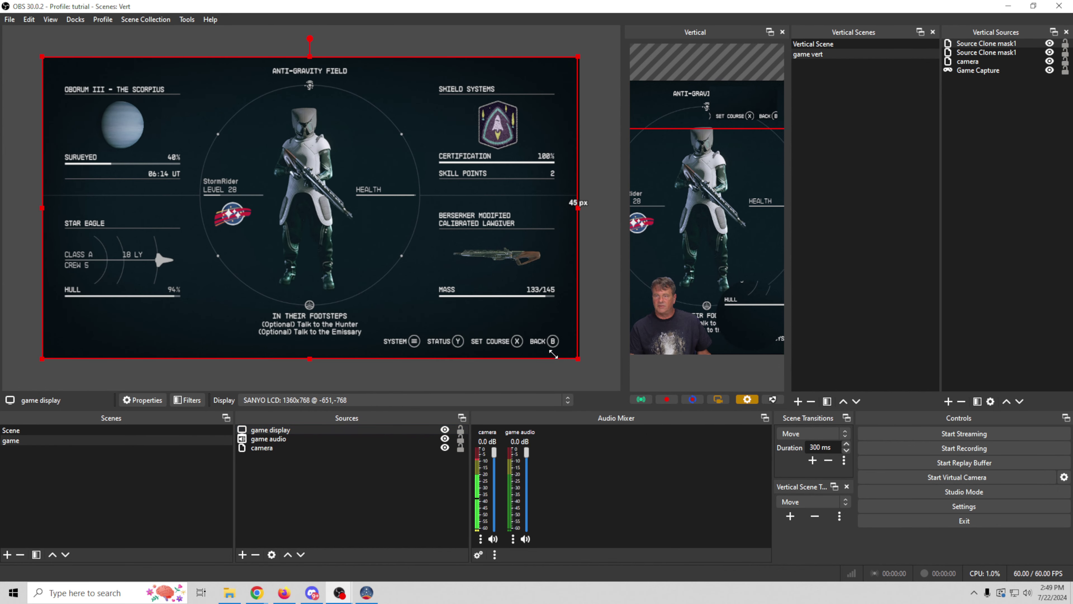
{"action": "left_click_drag", "start_coordinate": [593, 213], "coordinate": [583, 215]}
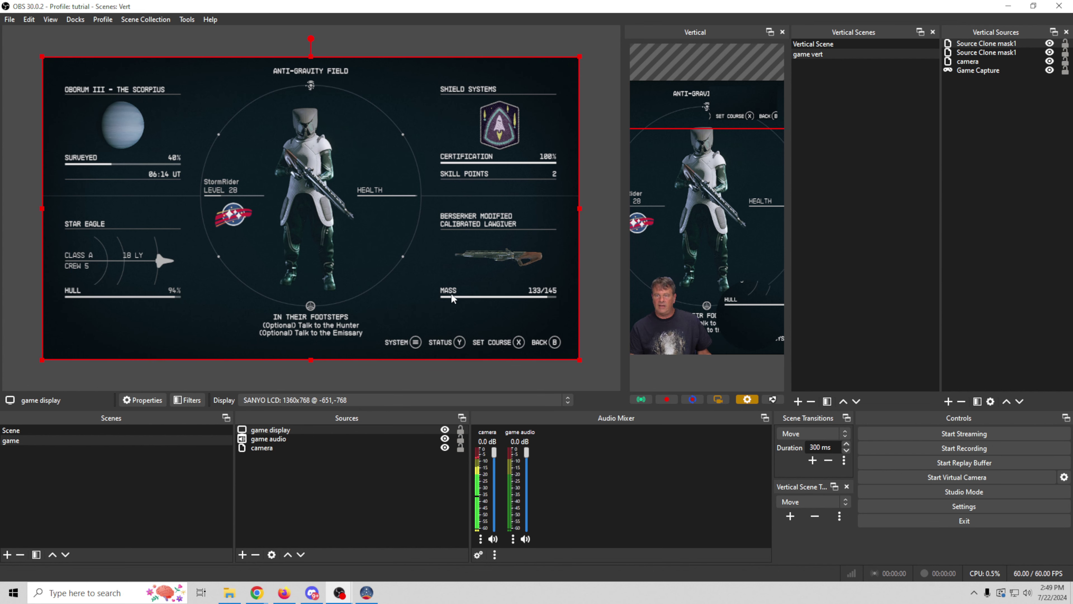
{"action": "left_click_drag", "start_coordinate": [305, 431], "coordinate": [310, 464]}
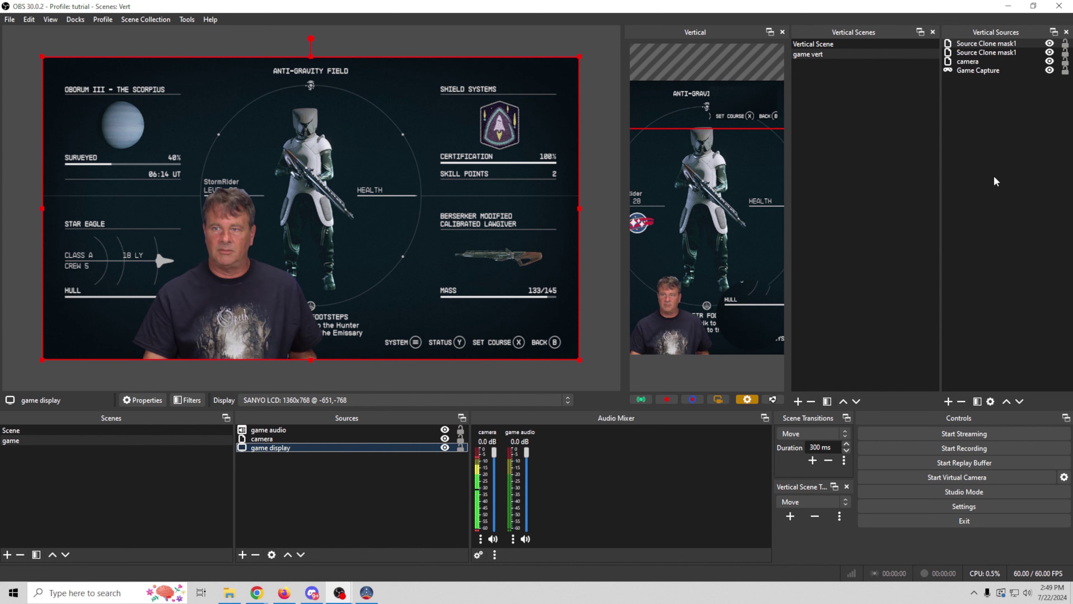
Test switching the main canvas to Scene and back to game, and remove the Game Capture source from the vertical game scene.
{"action": "left_click", "coordinate": [135, 431]}
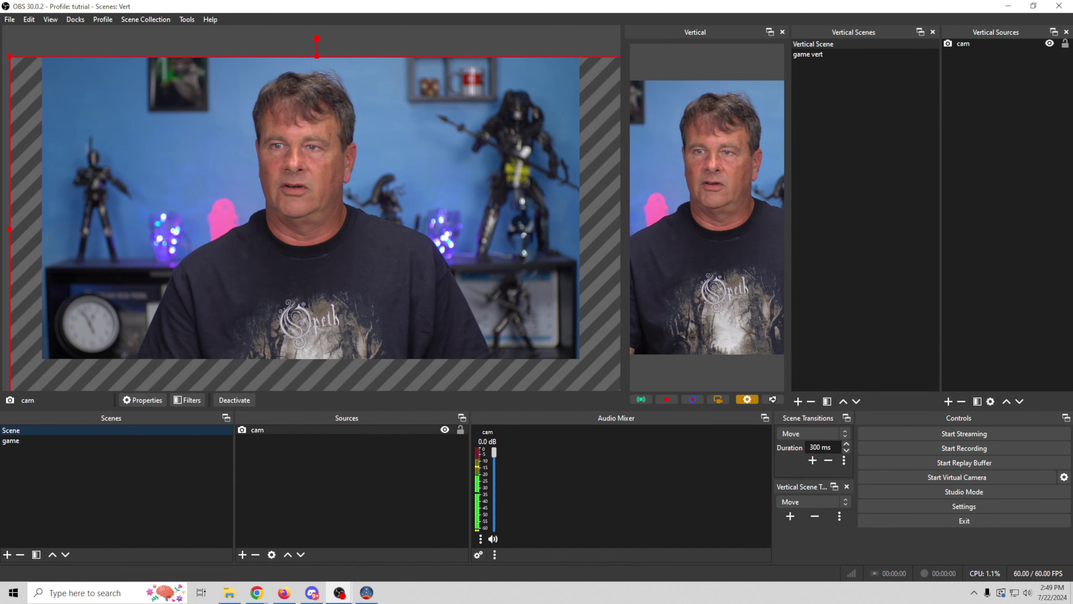
{"action": "left_click", "coordinate": [108, 443]}
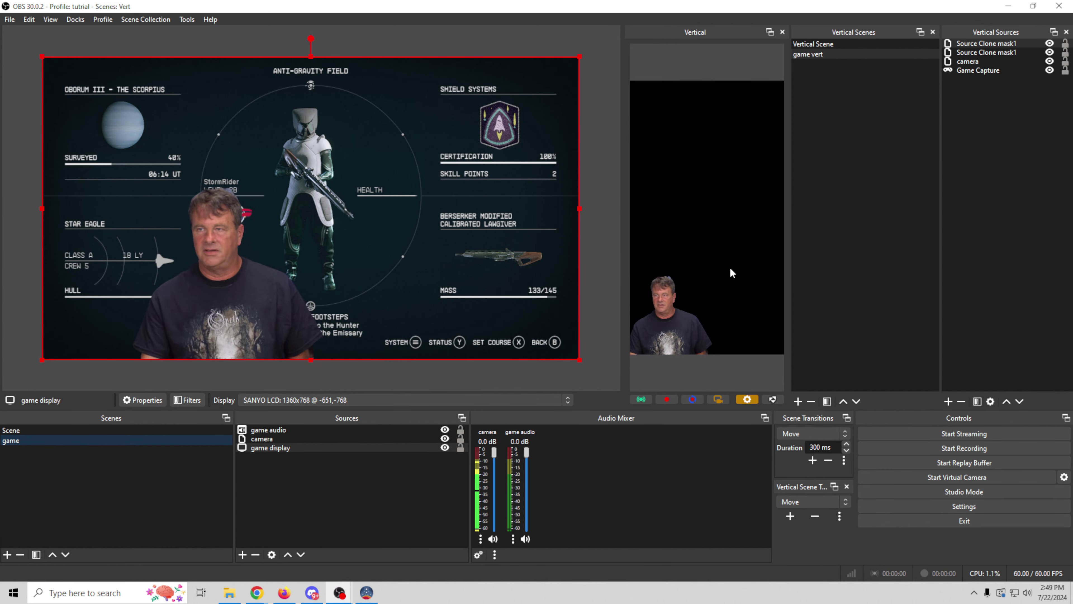
{"action": "left_click", "coordinate": [981, 72]}
{"action": "right_click", "coordinate": [967, 71]}
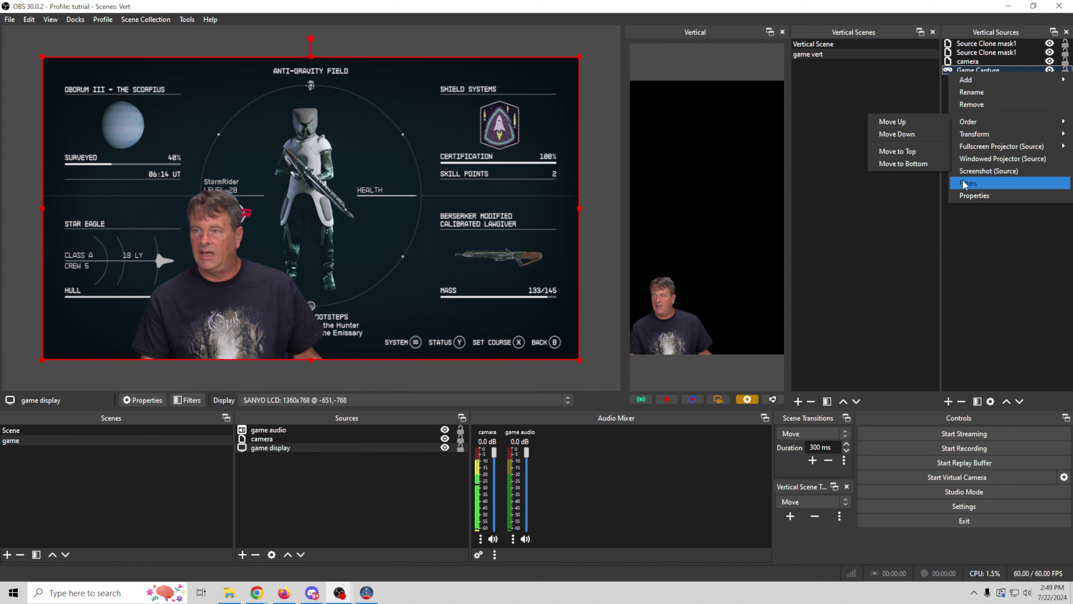
{"action": "left_click", "coordinate": [992, 109]}
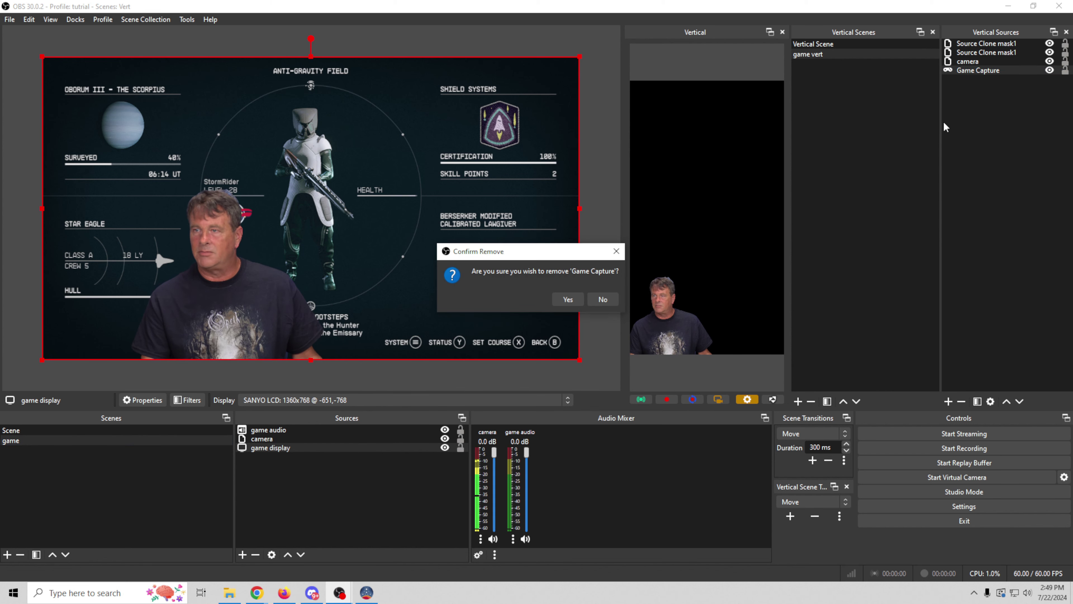
{"action": "left_click", "coordinate": [568, 300]}
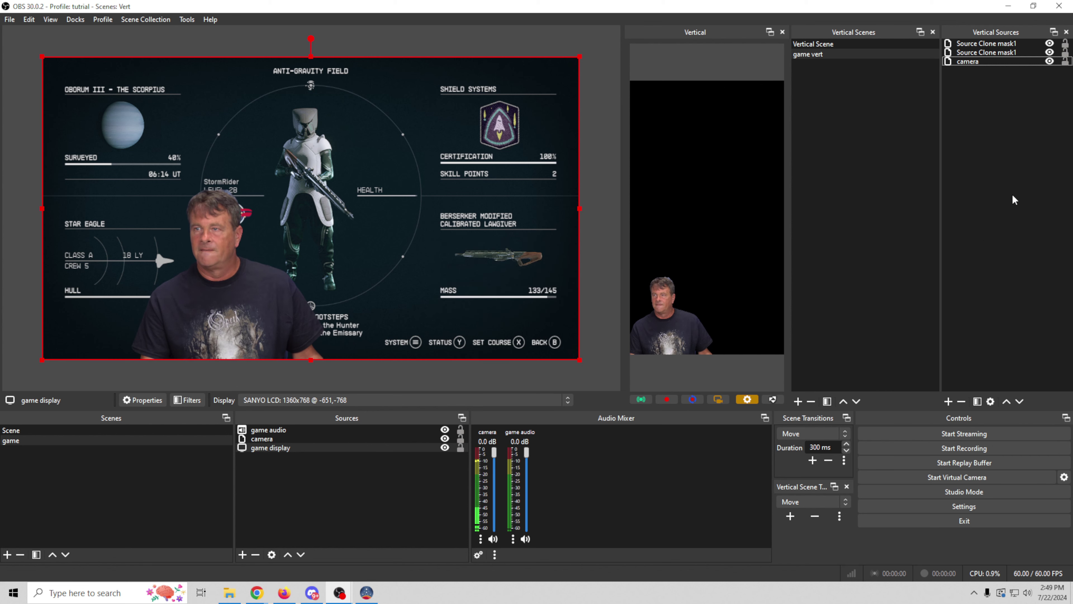
Add the existing game display capture to the vertical game scene.
{"action": "left_click", "coordinate": [948, 401]}
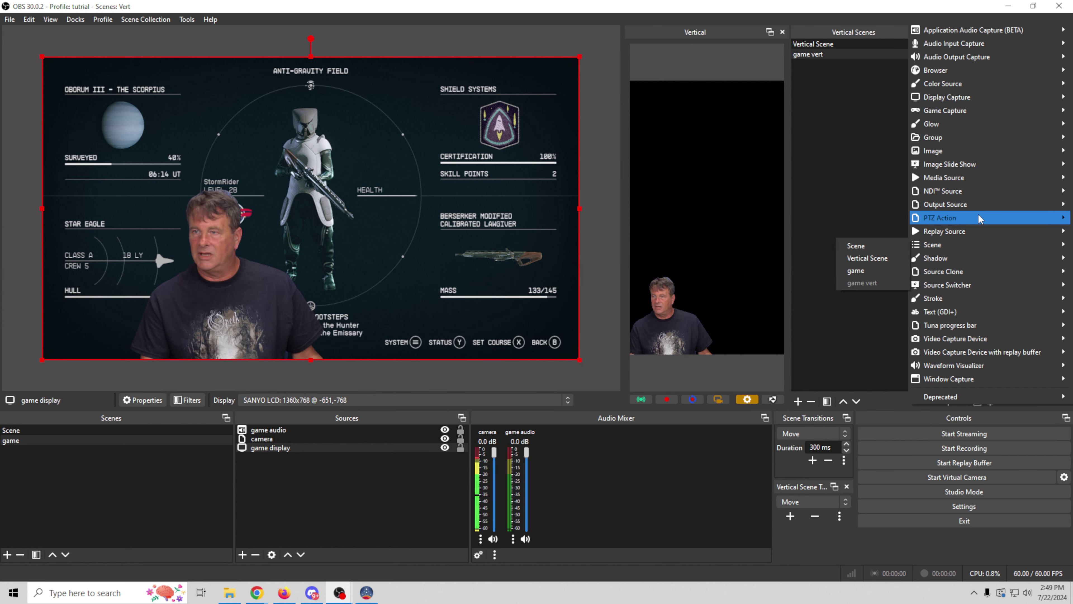
{"action": "mouse_move", "coordinate": [976, 98]}
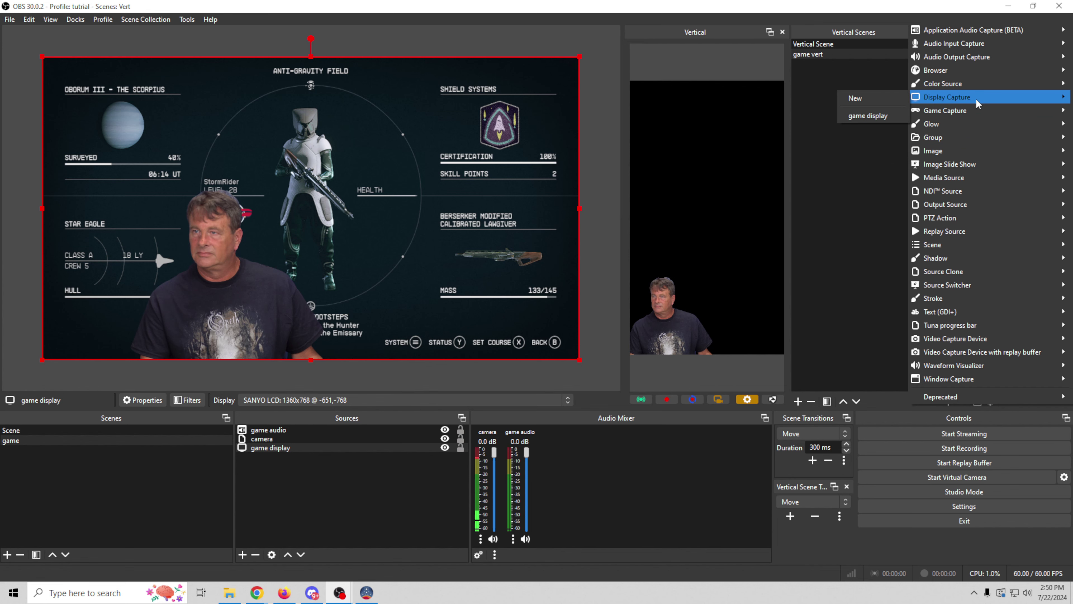
{"action": "left_click", "coordinate": [873, 114]}
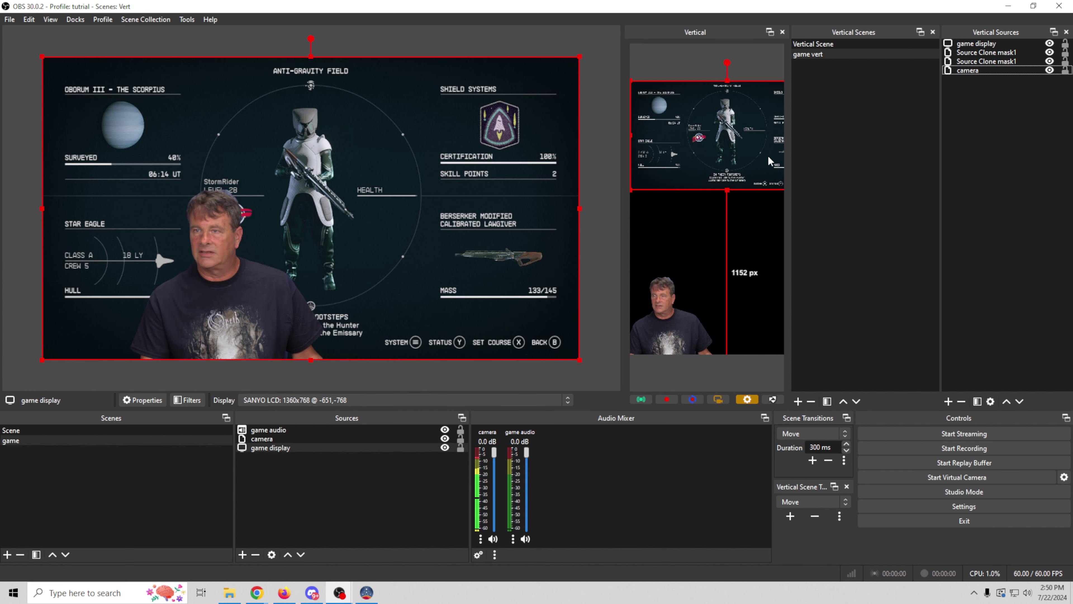
Enlarge game display to the full height of the vertical canvas and center it to the screen.
{"action": "left_click_drag", "start_coordinate": [723, 194], "coordinate": [724, 330]}
{"action": "right_click", "coordinate": [712, 267]}
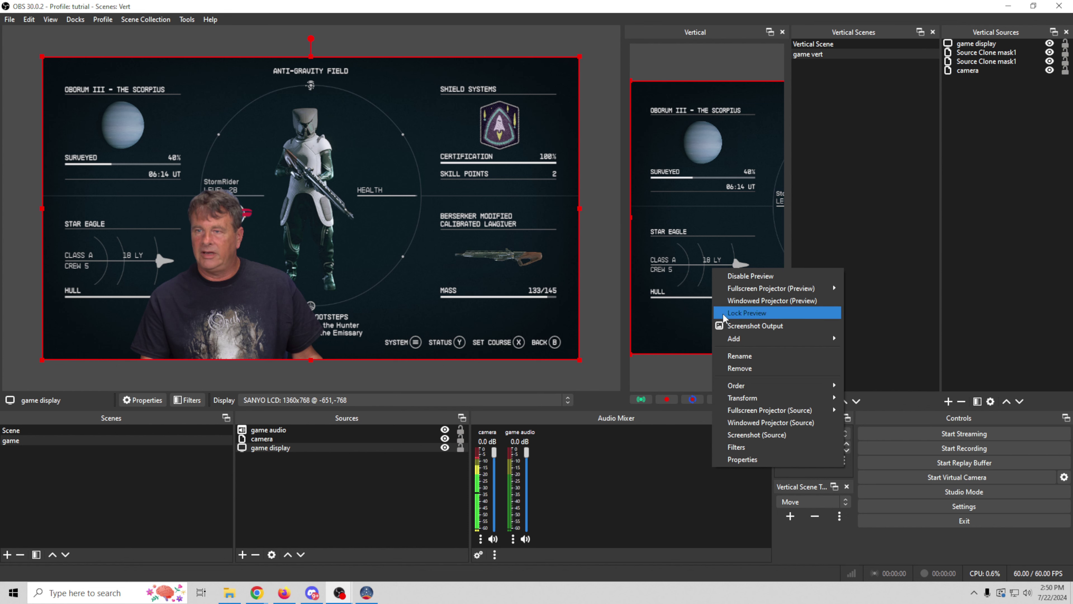
{"action": "mouse_move", "coordinate": [763, 397]}
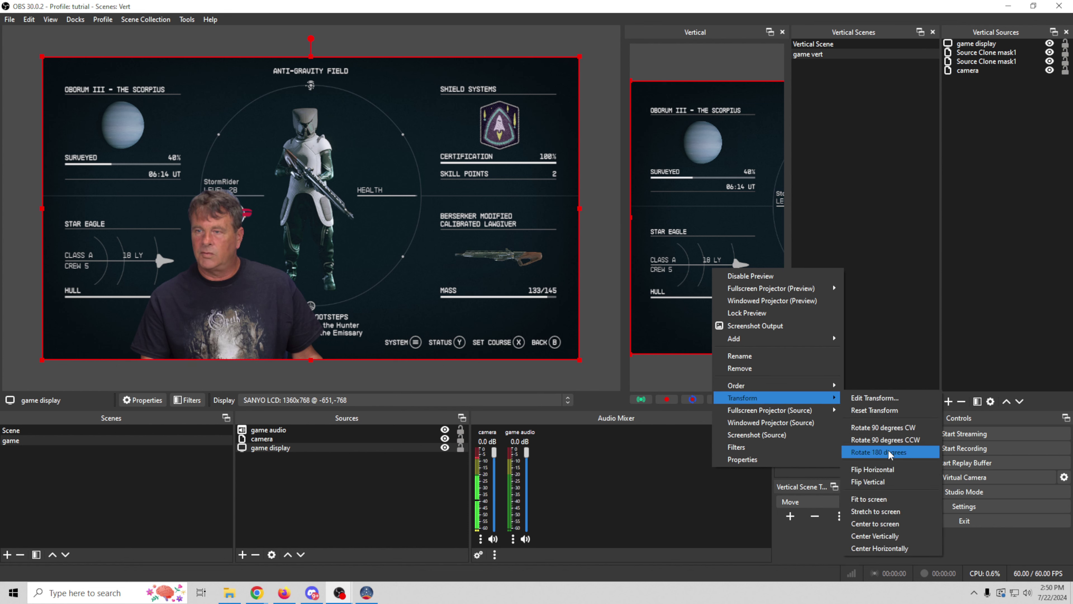
{"action": "left_click", "coordinate": [882, 523]}
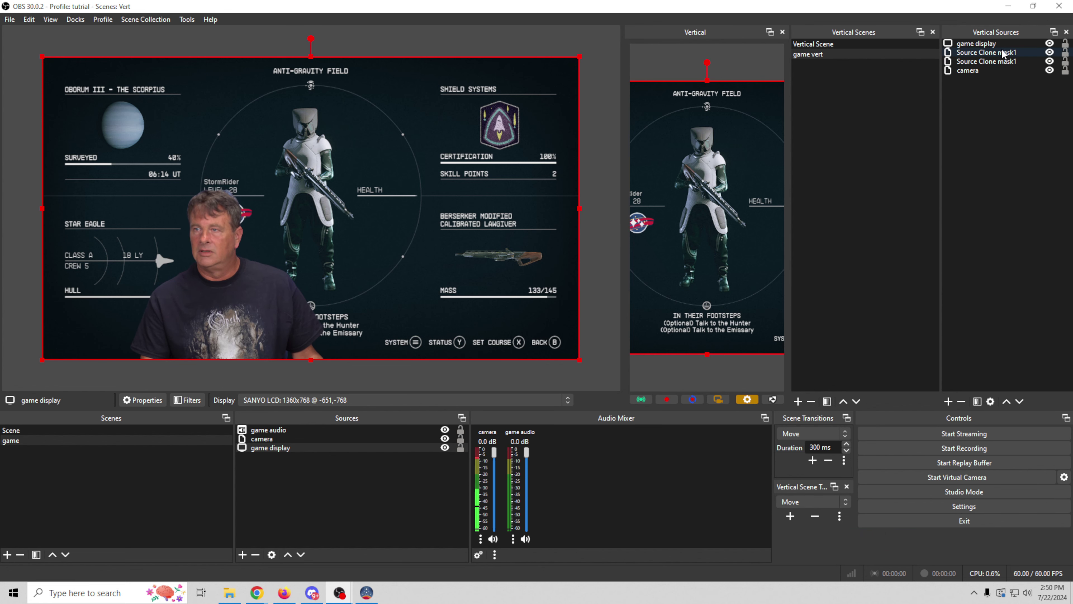
Replace the two Source Clone mask1 sources in the vertical game scene with a new Source Clone of game display.
{"action": "right_click", "coordinate": [994, 55]}
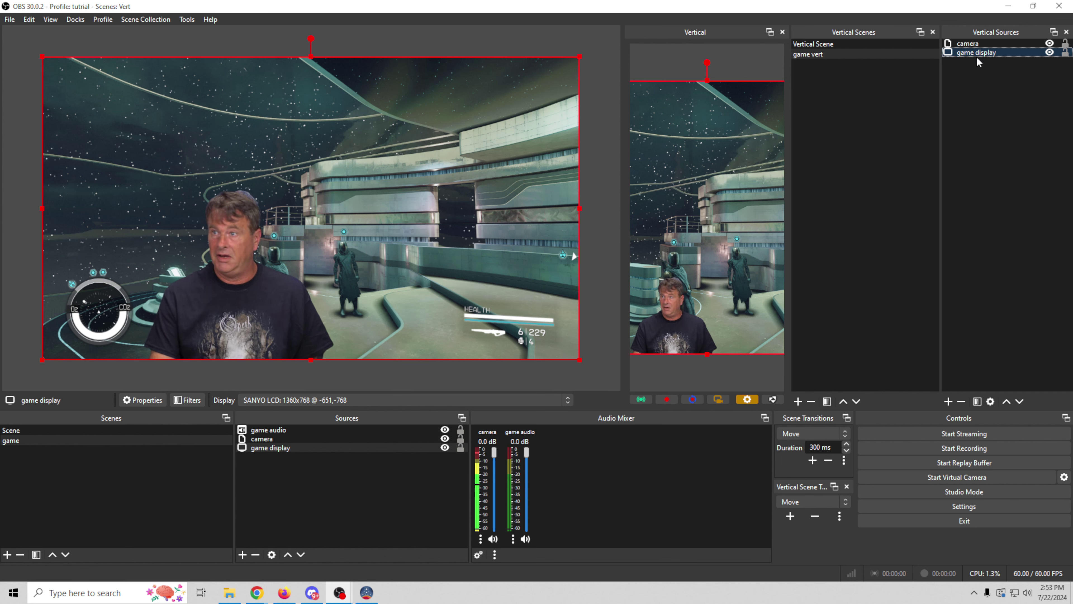
{"action": "left_click", "coordinate": [948, 401]}
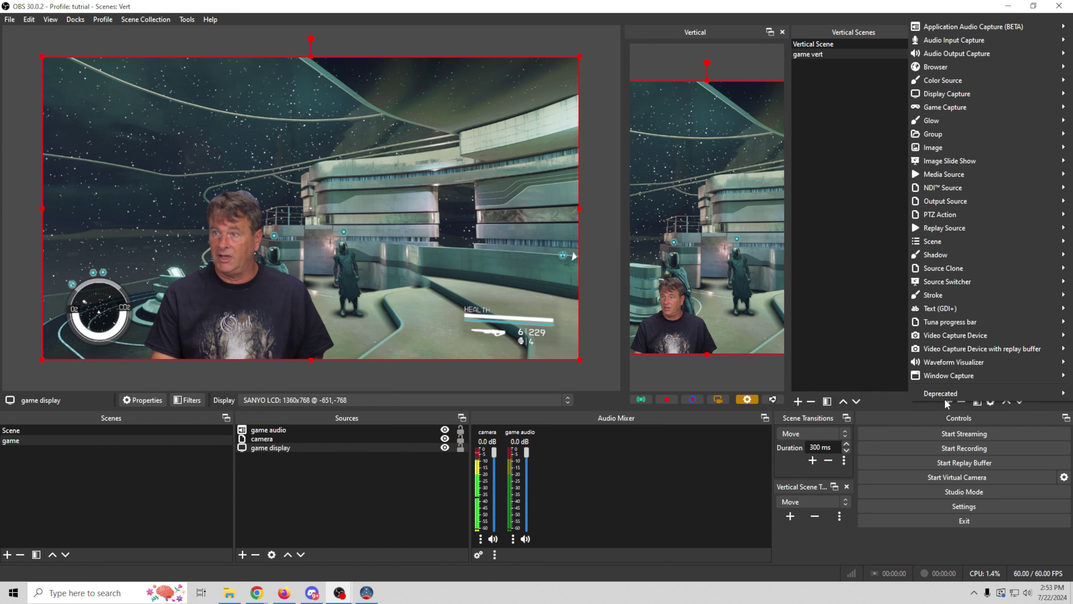
{"action": "mouse_move", "coordinate": [963, 113]}
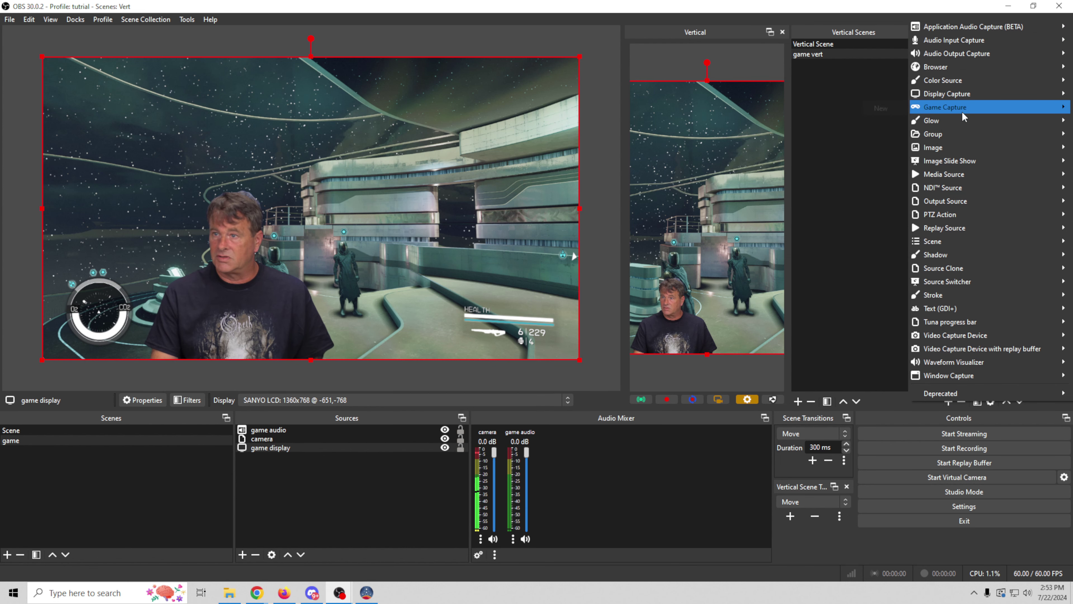
{"action": "mouse_move", "coordinate": [946, 267]}
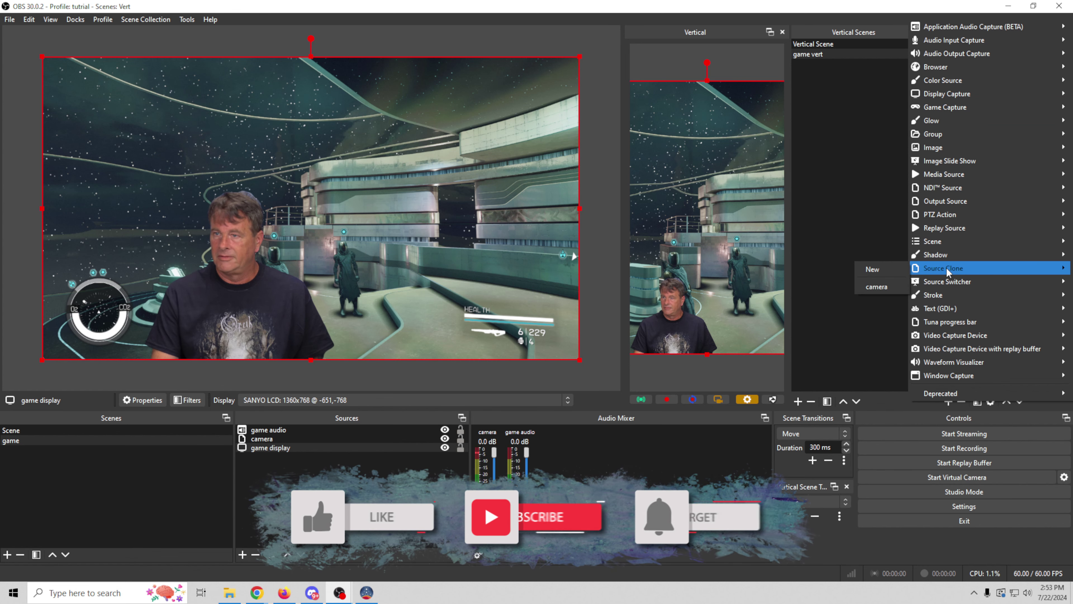
{"action": "left_click", "coordinate": [885, 269]}
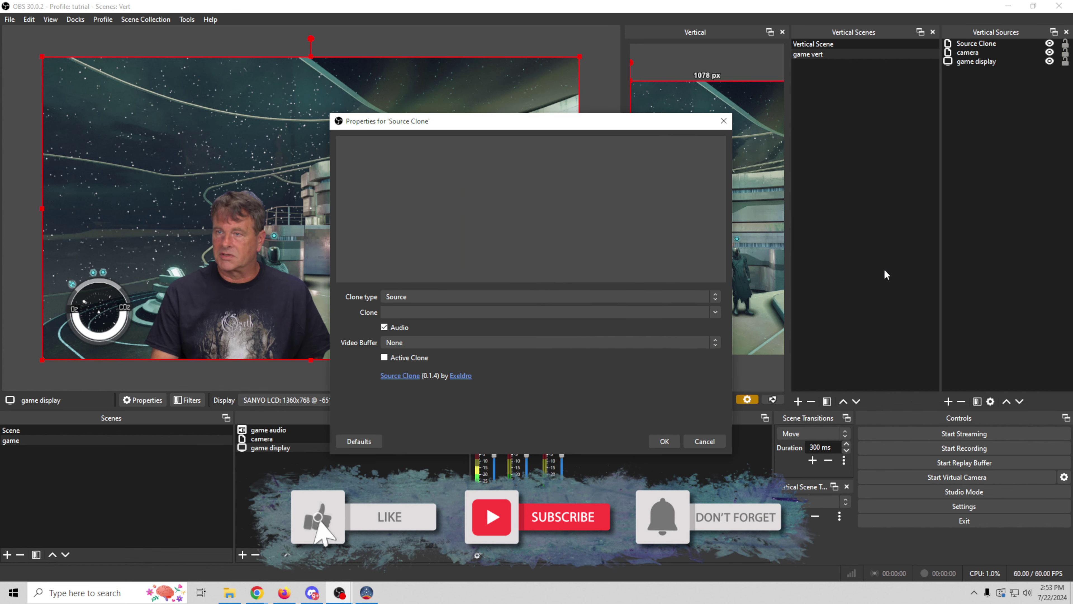
{"action": "left_click", "coordinate": [717, 312]}
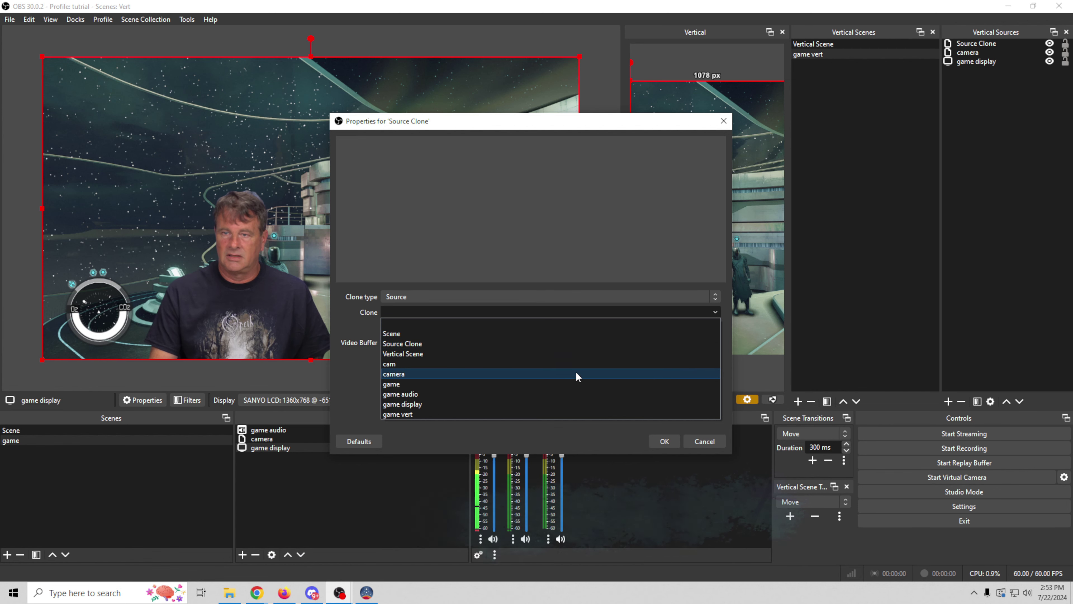
{"action": "left_click", "coordinate": [400, 405]}
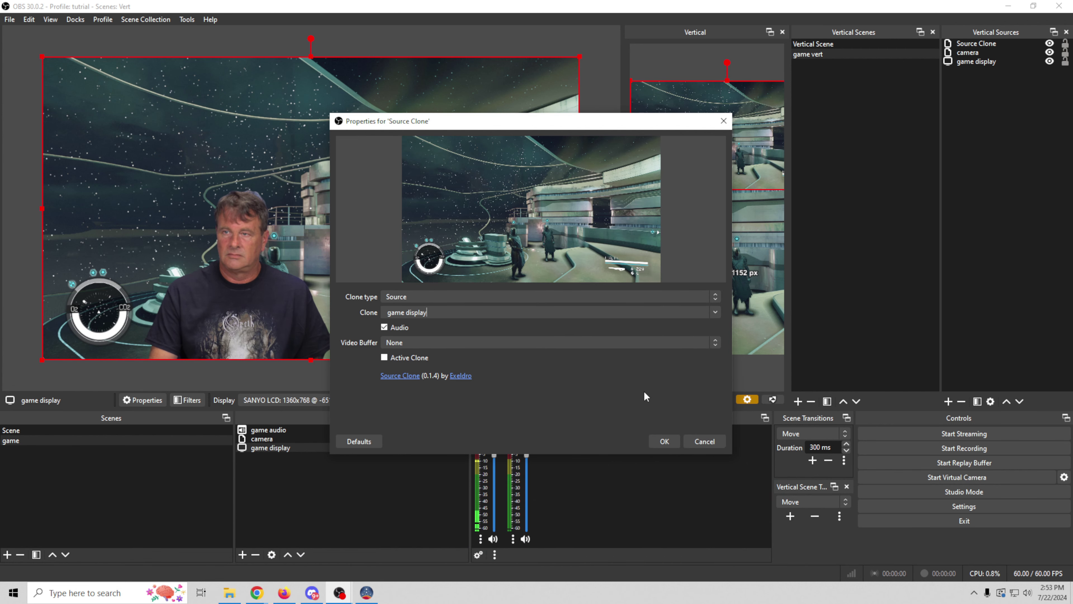
{"action": "left_click", "coordinate": [665, 441]}
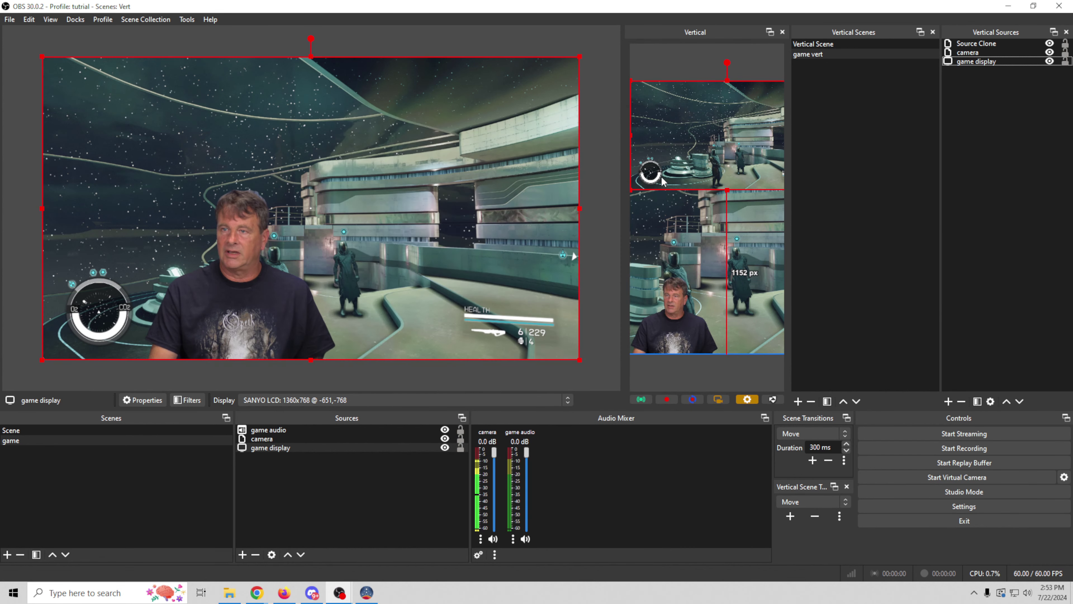
Add an Image Mask/Blend effect filter with its default name to the new Source Clone in the vertical scene.
{"action": "left_click", "coordinate": [977, 53]}
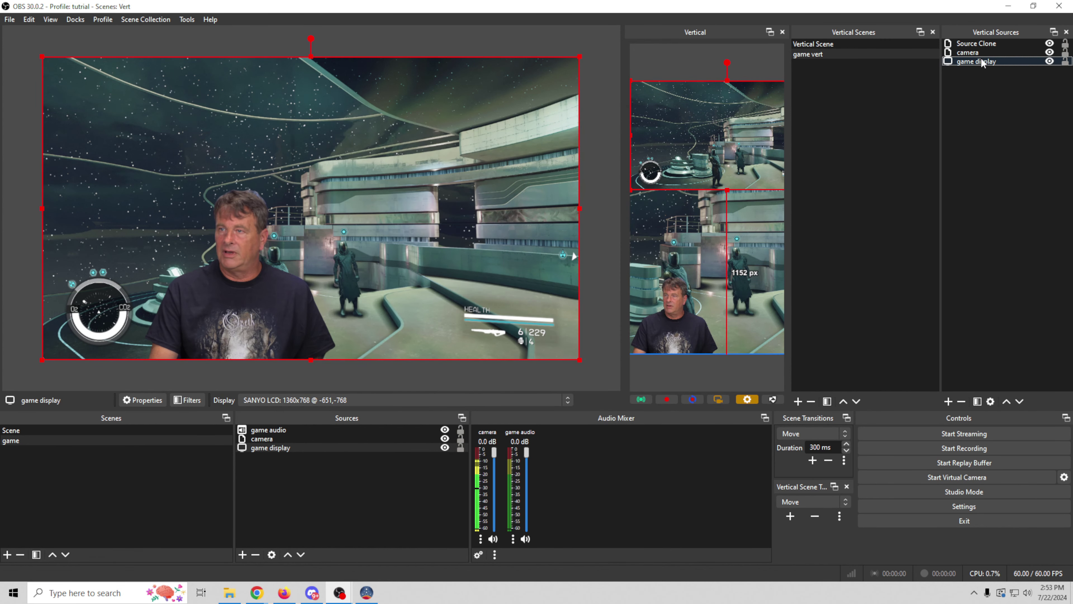
{"action": "left_click", "coordinate": [981, 44]}
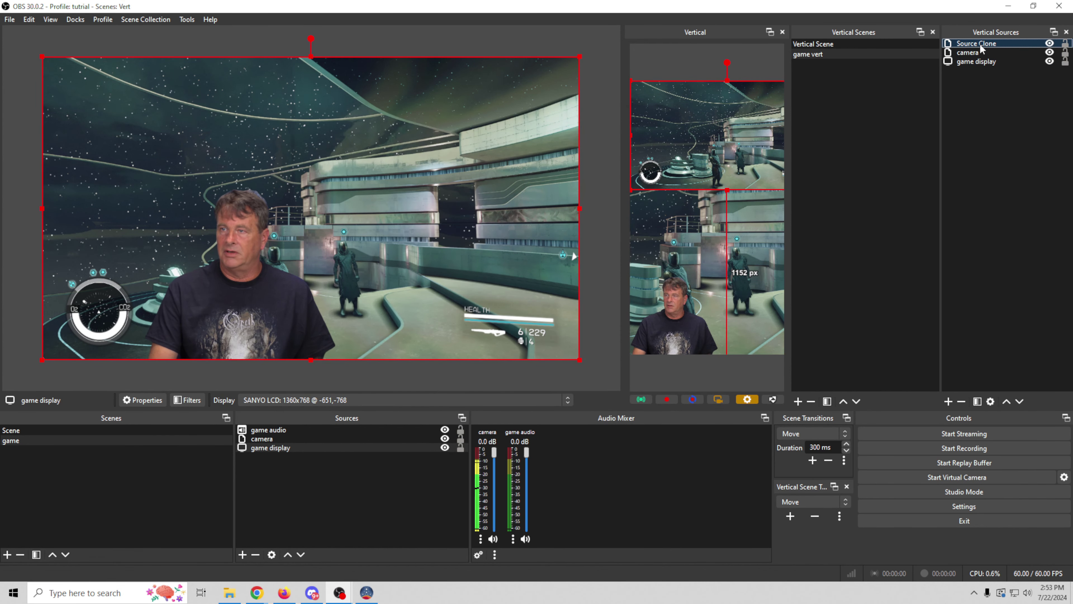
{"action": "right_click", "coordinate": [980, 45]}
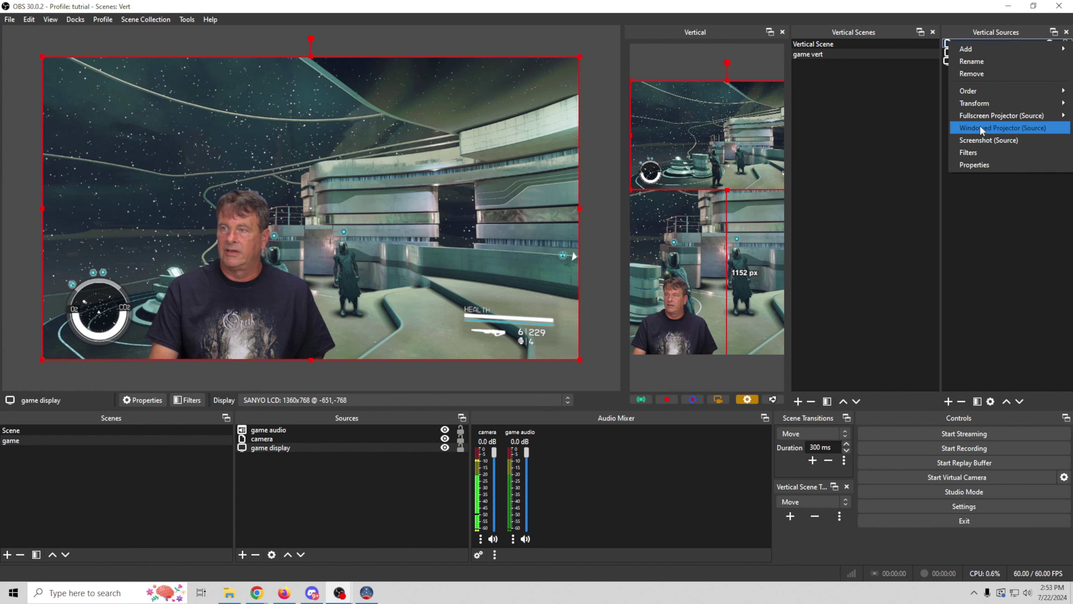
{"action": "left_click", "coordinate": [968, 152]}
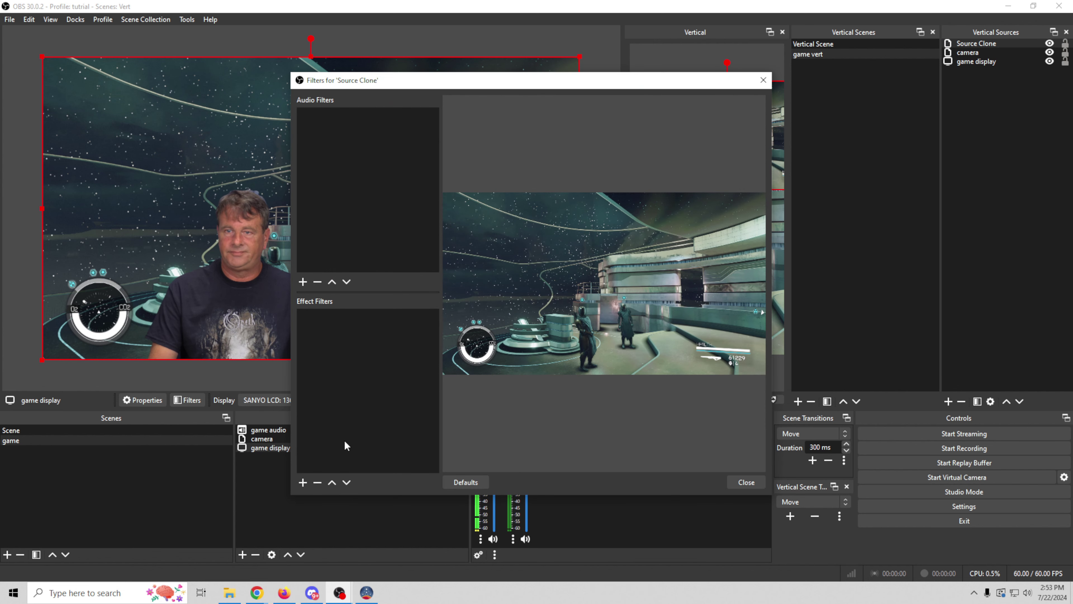
{"action": "left_click", "coordinate": [303, 482]}
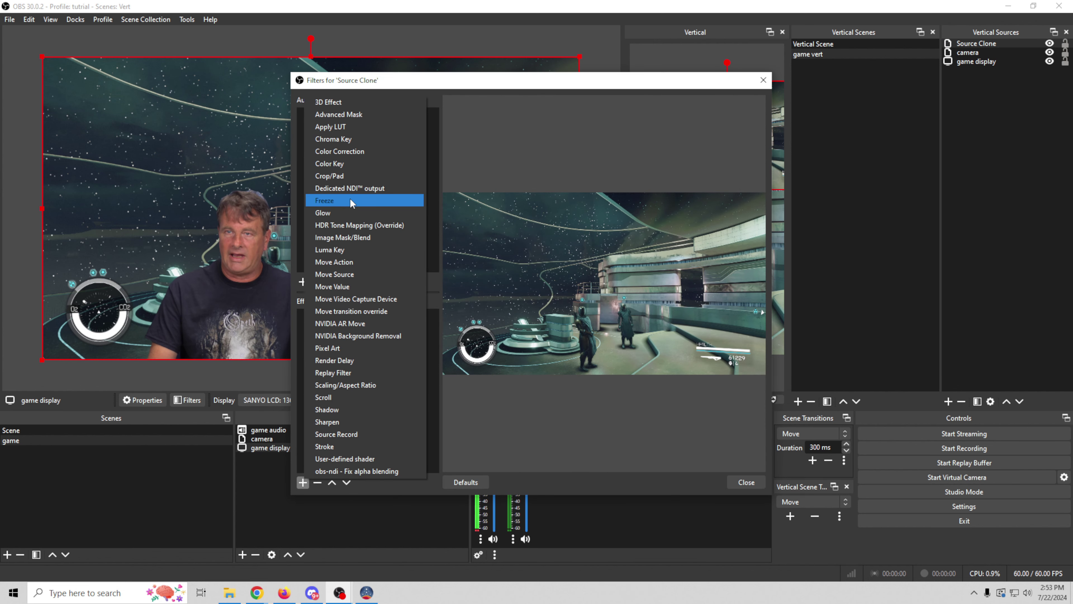
{"action": "left_click", "coordinate": [343, 237]}
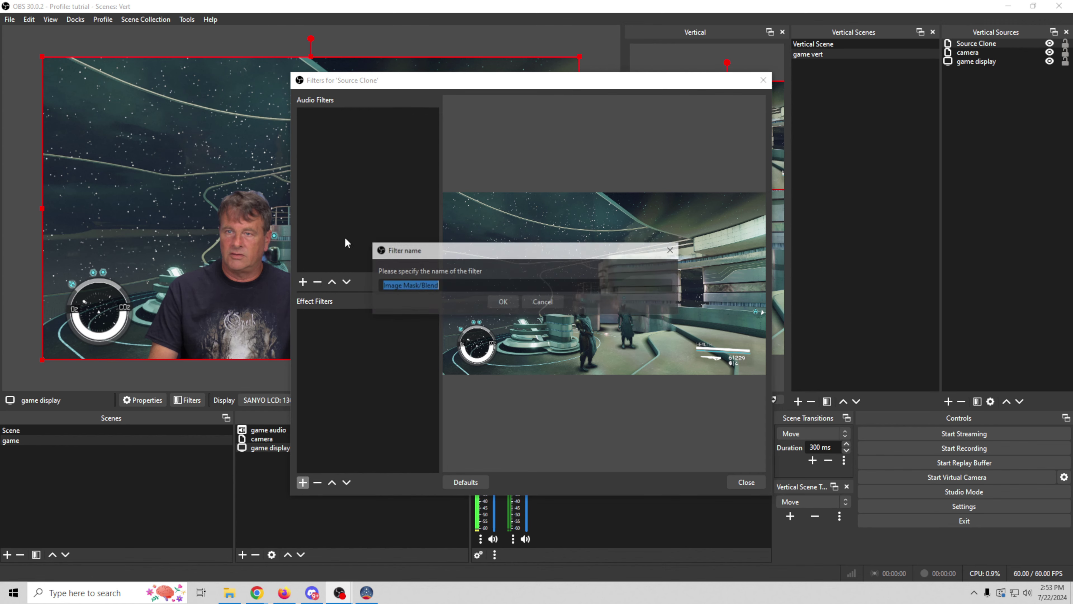
{"action": "left_click", "coordinate": [493, 303]}
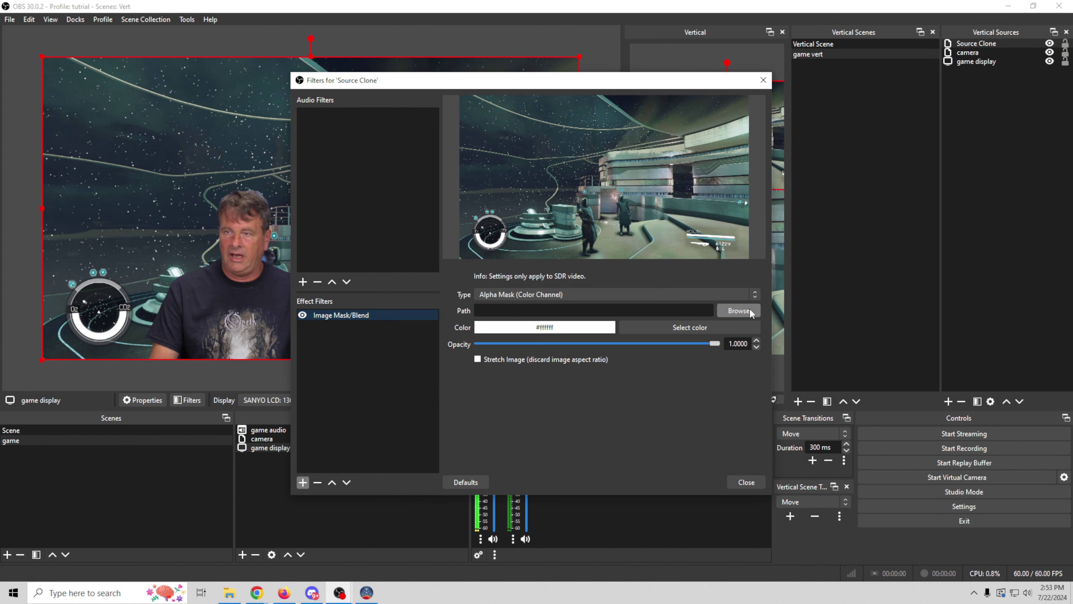
Load Alternate Mask.png into the Image Mask/Blend filter and set its type to Alpha Mask (Alpha Channel).
{"action": "left_click", "coordinate": [750, 311]}
{"action": "left_click", "coordinate": [569, 296]}
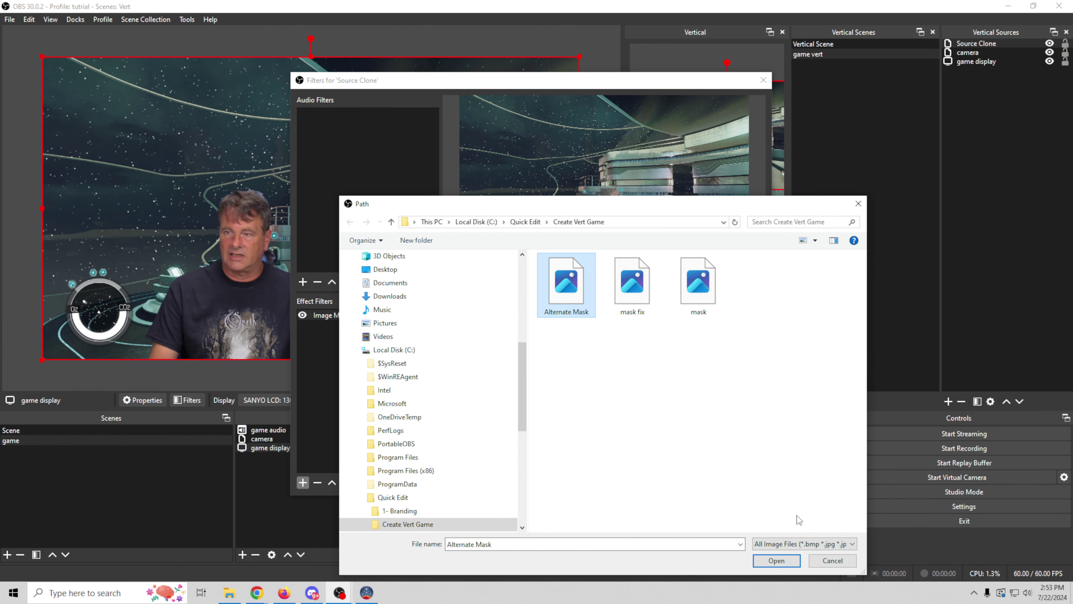
{"action": "left_click", "coordinate": [777, 560]}
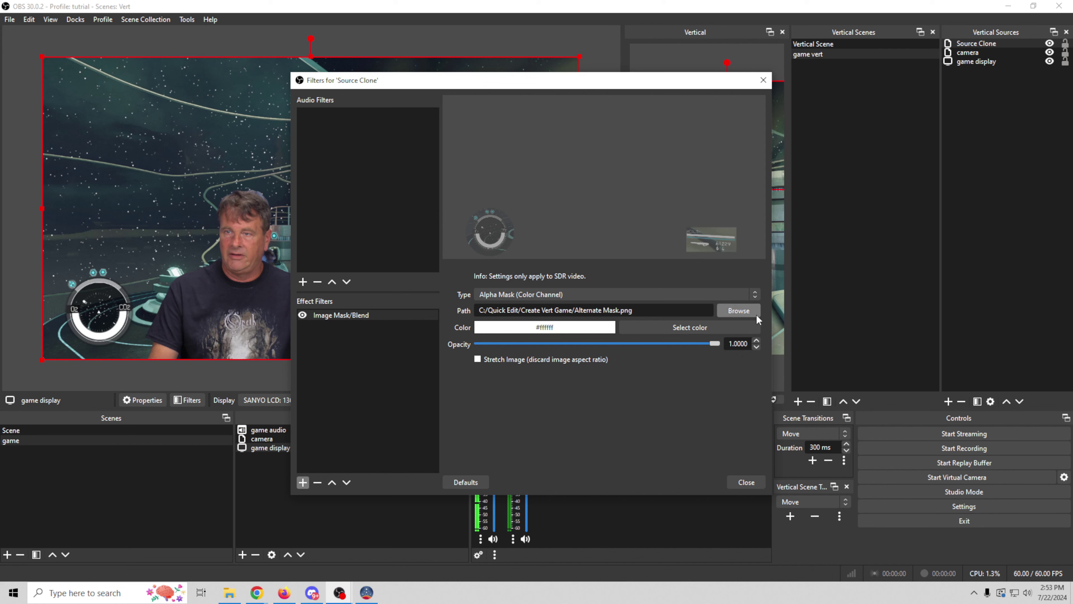
{"action": "left_click", "coordinate": [755, 296]}
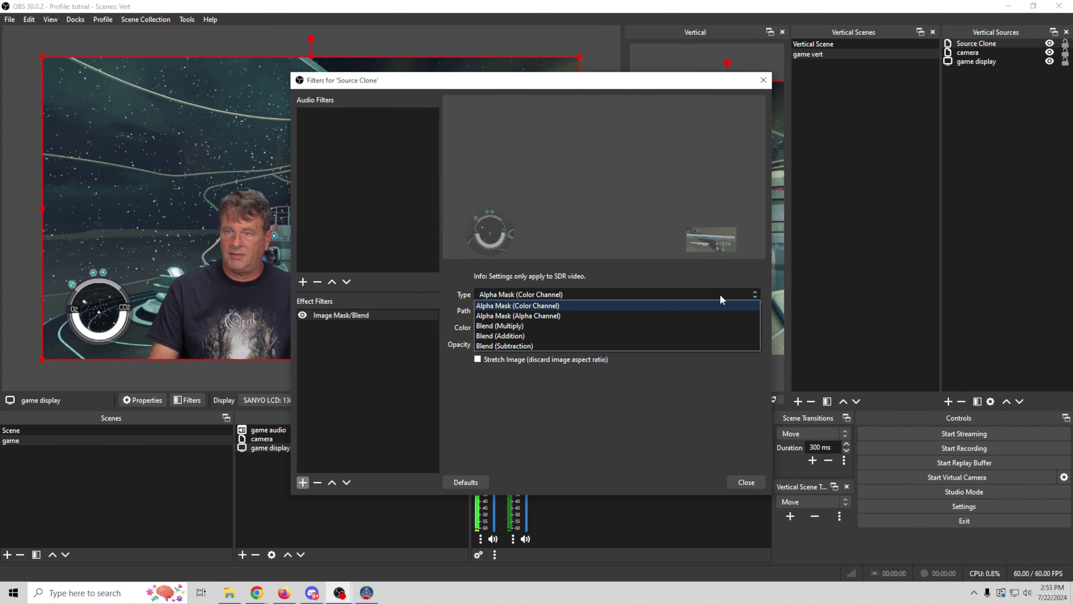
{"action": "left_click", "coordinate": [671, 313]}
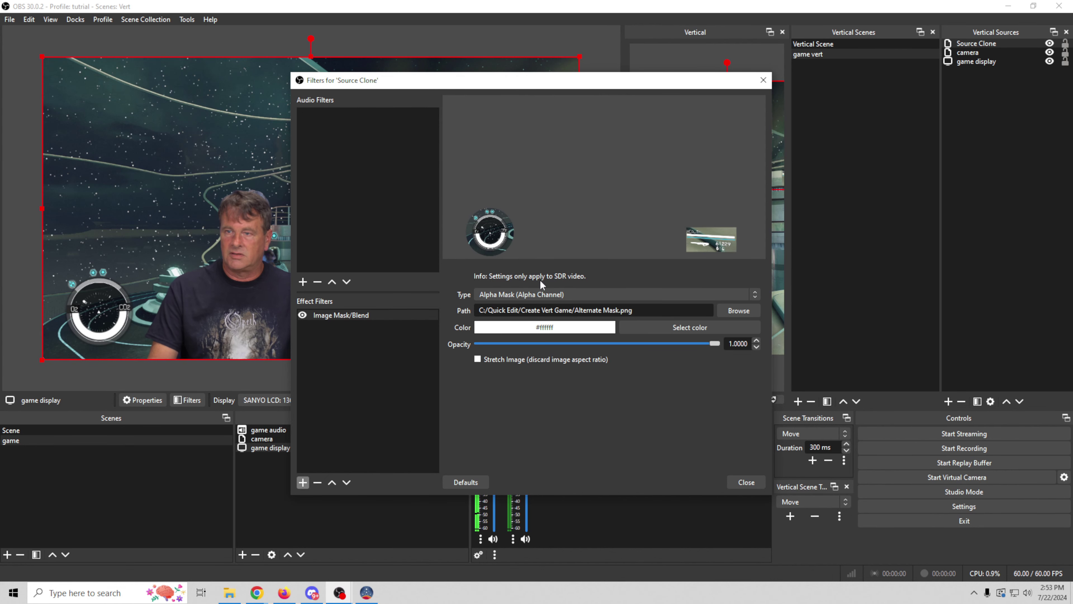
{"action": "left_click", "coordinate": [745, 481]}
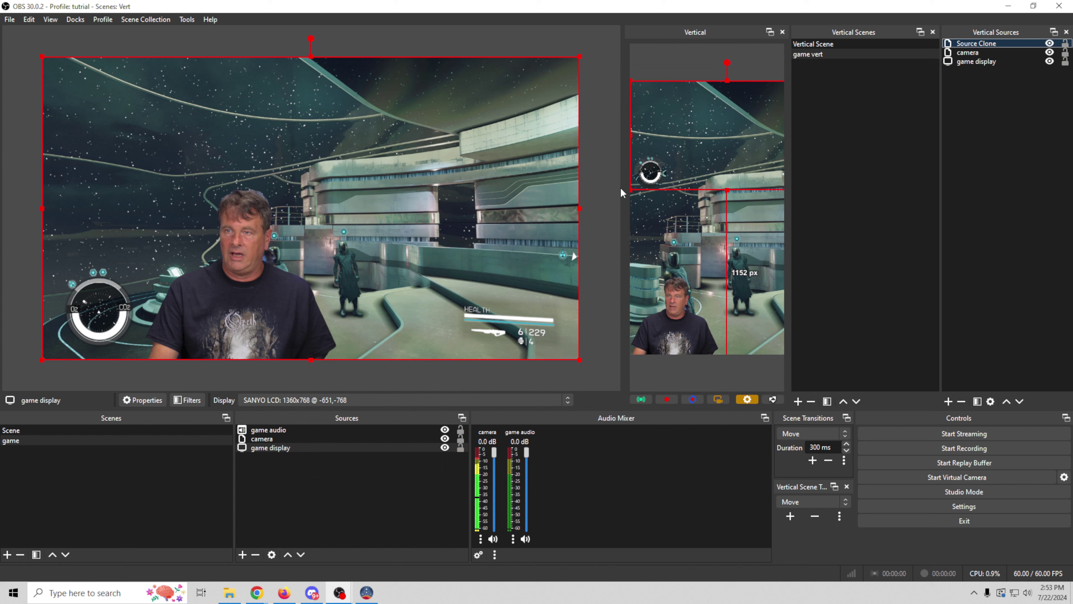
Enlarge the masked Source Clone and place its health and ammo display near the top of the vertical canvas.
{"action": "left_click", "coordinate": [702, 286]}
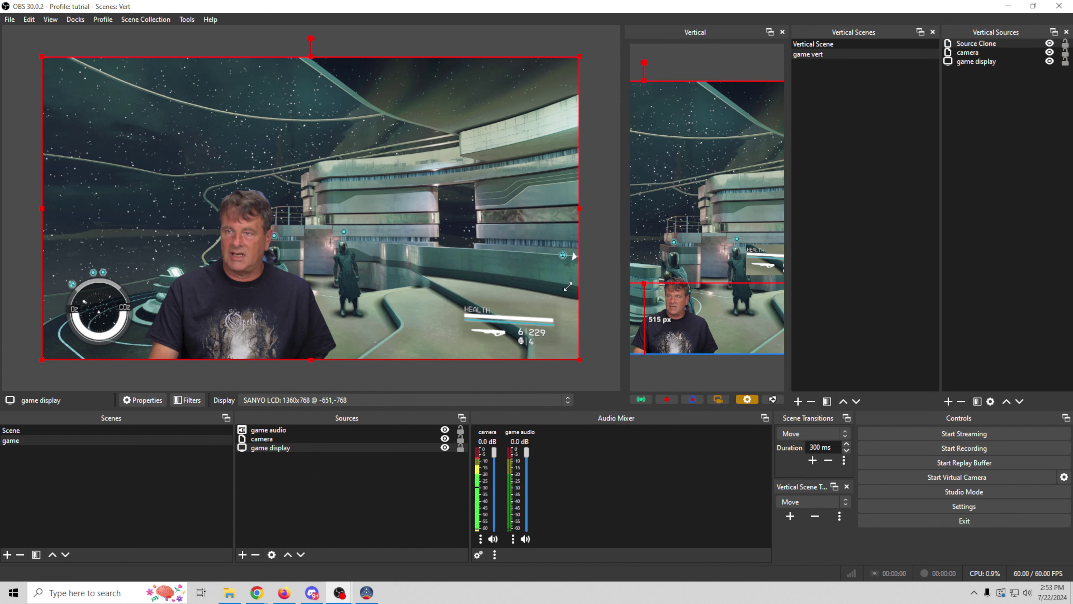
{"action": "mouse_move", "coordinate": [702, 285]}
{"action": "left_mouse_down"}
{"action": "mouse_move", "coordinate": [687, 168]}
{"action": "mouse_move", "coordinate": [703, 105]}
{"action": "left_mouse_up"}
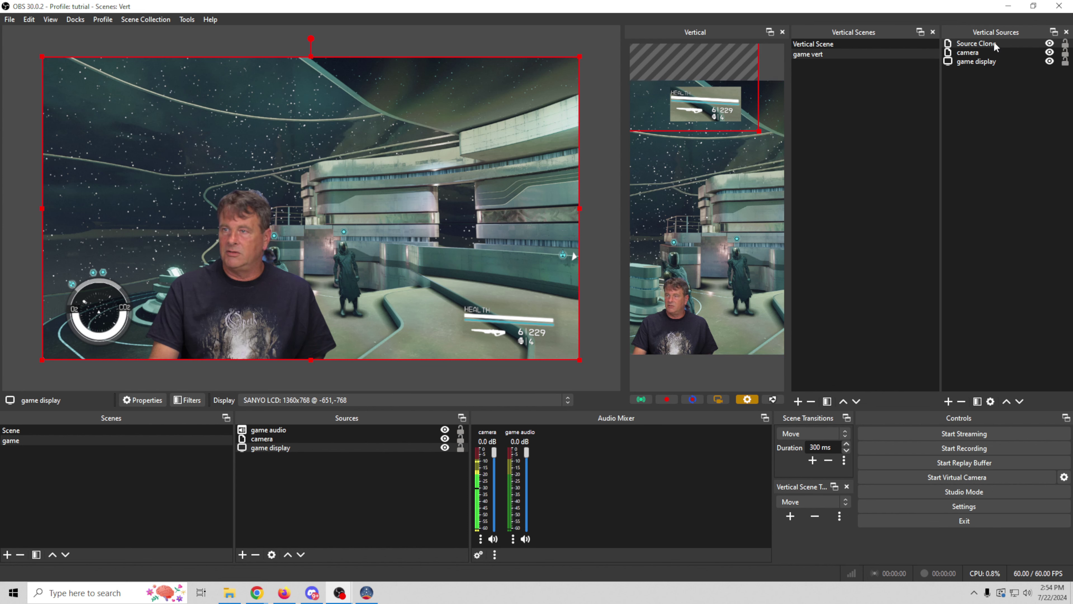
Add the existing Source Clone to the vertical scene again, enlarge it and place its round compass gauge beside the camera in the lower-right corner.
{"action": "left_click", "coordinate": [948, 401]}
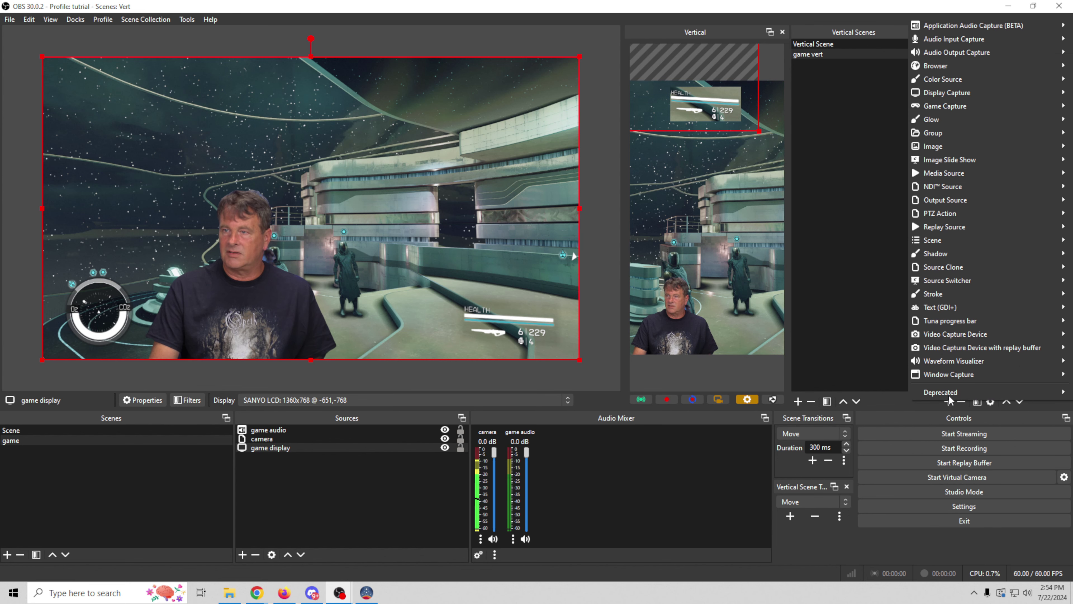
{"action": "mouse_move", "coordinate": [958, 207]}
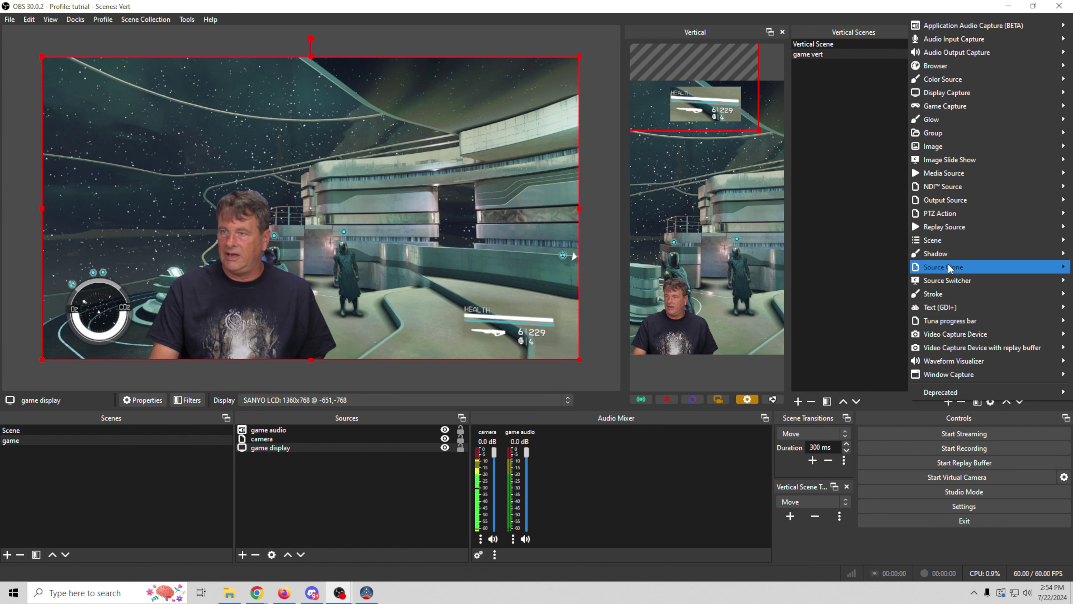
{"action": "mouse_move", "coordinate": [949, 268]}
{"action": "left_click", "coordinate": [873, 287]}
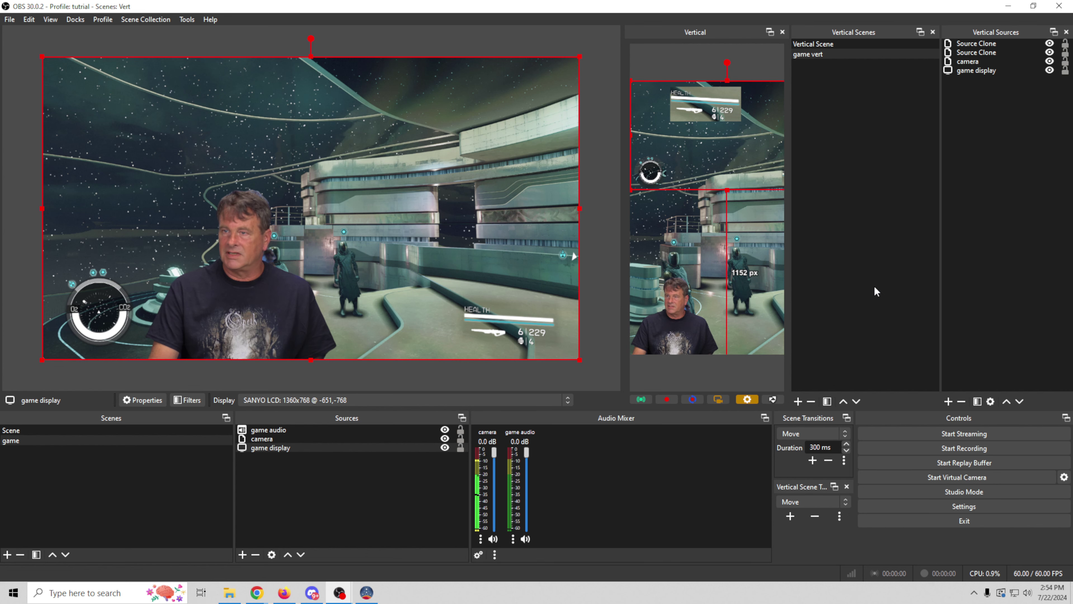
{"action": "mouse_move", "coordinate": [654, 174]}
{"action": "left_mouse_down"}
{"action": "mouse_move", "coordinate": [744, 296]}
{"action": "mouse_move", "coordinate": [754, 256]}
{"action": "mouse_move", "coordinate": [764, 268]}
{"action": "mouse_move", "coordinate": [749, 291]}
{"action": "mouse_move", "coordinate": [659, 315]}
{"action": "mouse_move", "coordinate": [644, 350]}
{"action": "mouse_move", "coordinate": [714, 313]}
{"action": "mouse_move", "coordinate": [755, 307]}
{"action": "mouse_move", "coordinate": [673, 354]}
{"action": "left_mouse_up"}
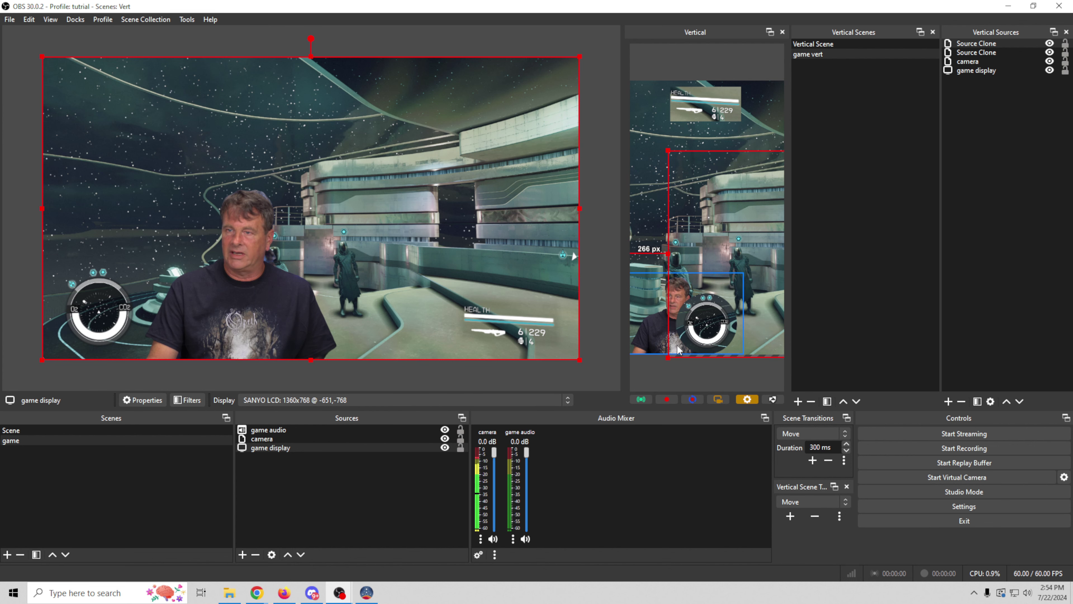
{"action": "left_click_drag", "start_coordinate": [724, 314], "coordinate": [752, 309]}
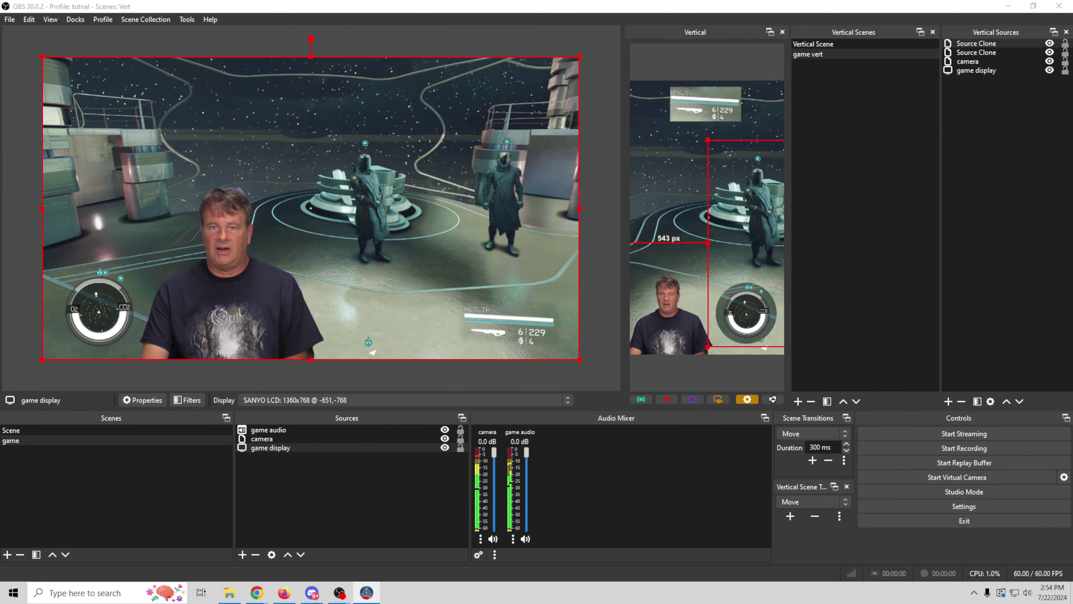
Switch back and forth between the main Scene and game scenes to check that the linked vertical scenes follow.
{"action": "left_click", "coordinate": [130, 429]}
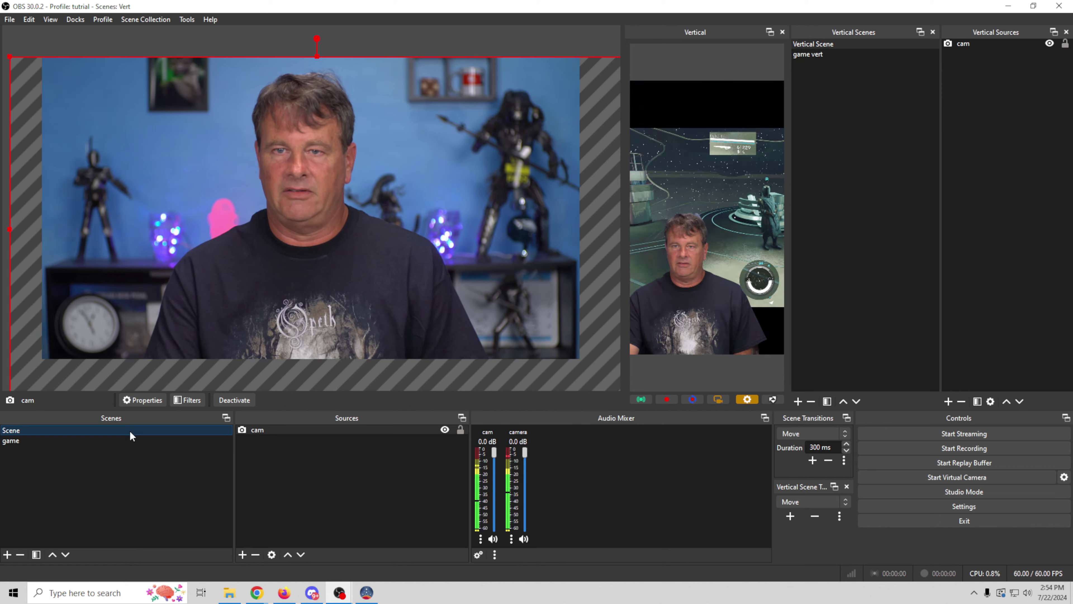
{"action": "left_click", "coordinate": [129, 440]}
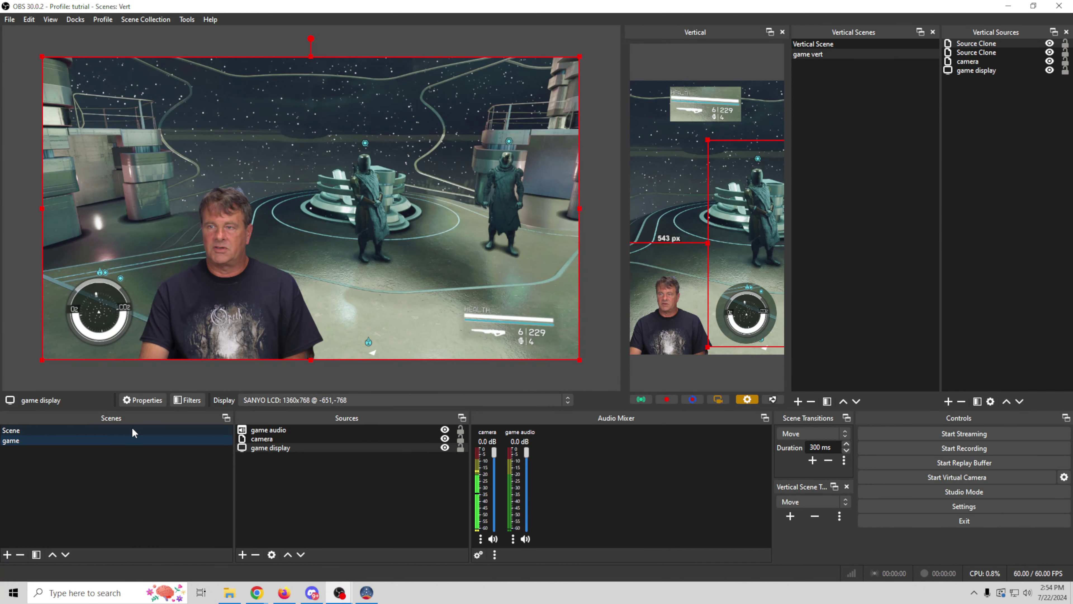
{"action": "left_click", "coordinate": [132, 429]}
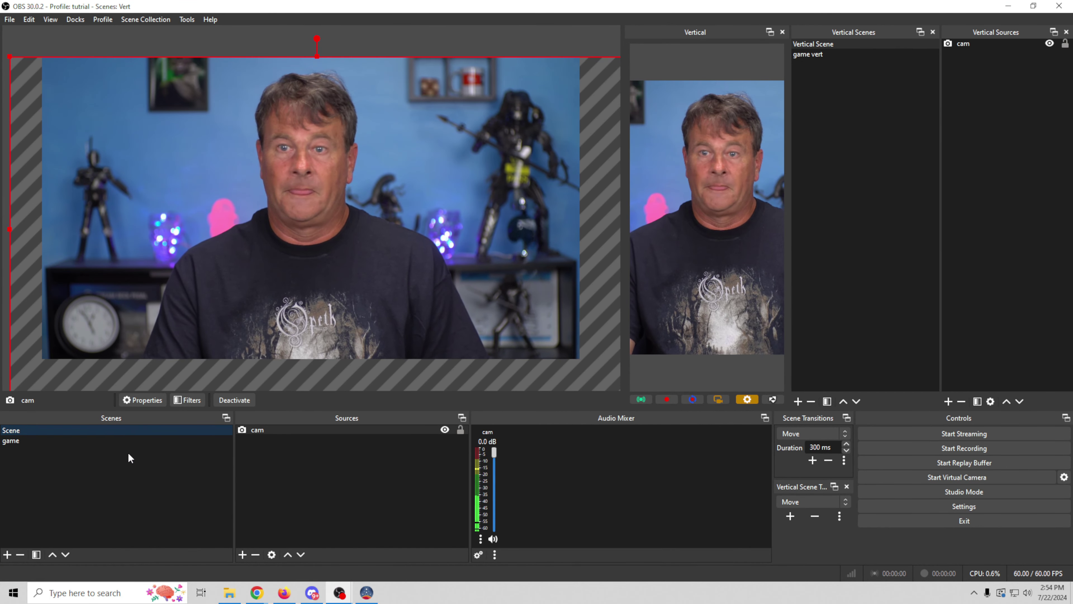
{"action": "left_click", "coordinate": [133, 443]}
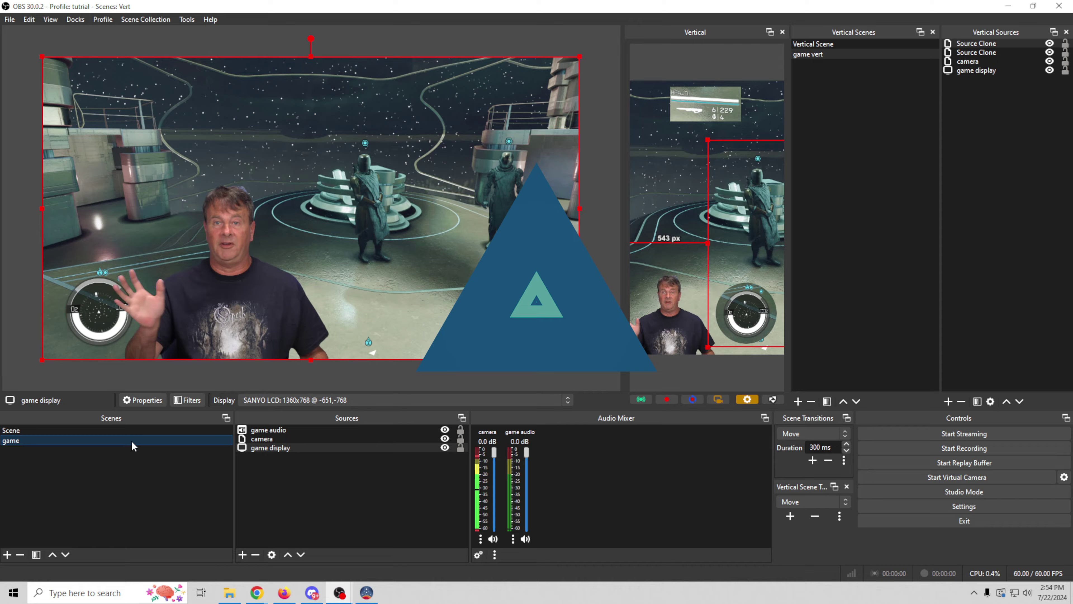